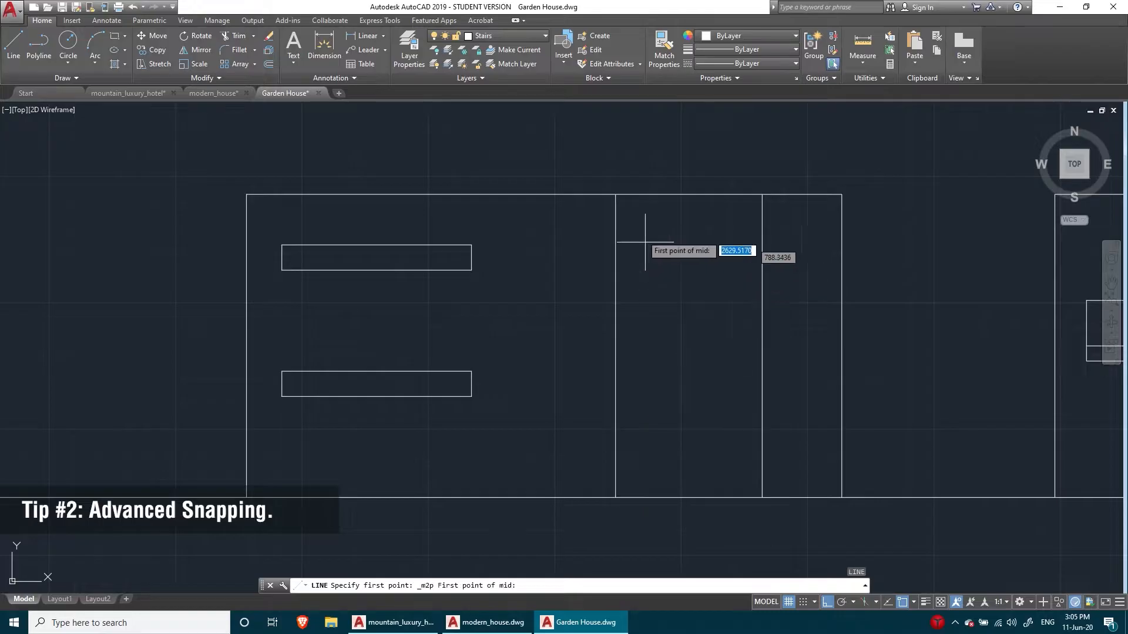
# Step: Try to start a line midway between the upper endpoints of the two inner vertical lines
pyautogui.click(615, 195)
pyautogui.click(762, 194)
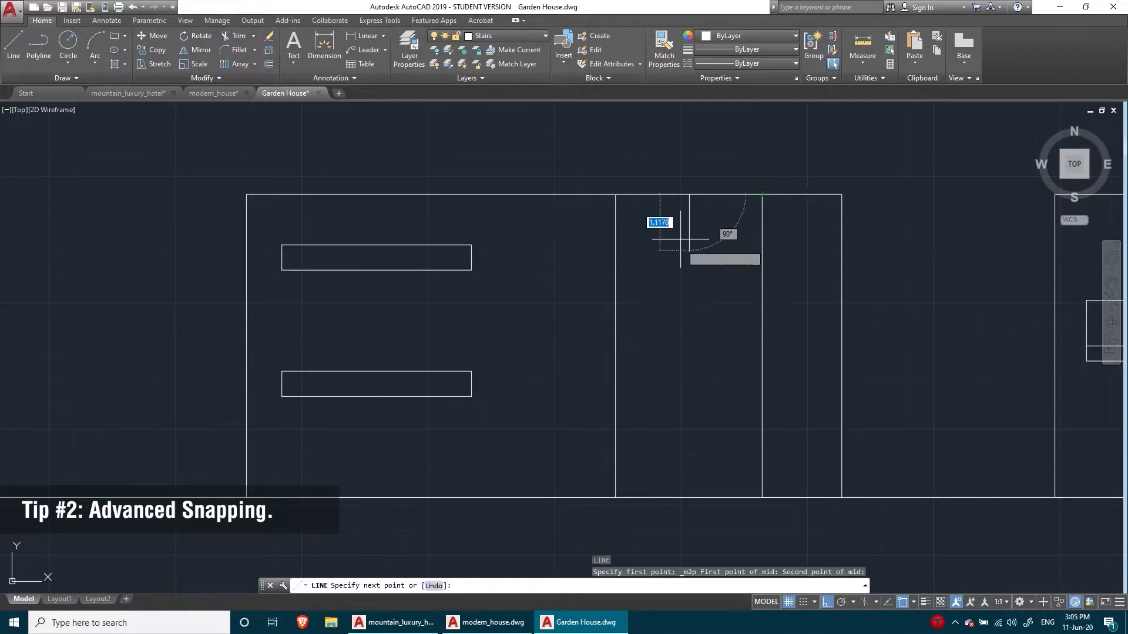
pyautogui.press('Escape')
# Step: Draw a downward line about 1.3 long, starting 0.2 from the inner vertical line's upper endpoint using the From snap
pyautogui.scroll(4, 702, 157)
pyautogui.press('space')
pyautogui.keyDown('shift'); pyautogui.rightClick(546, 276); pyautogui.keyUp('shift')
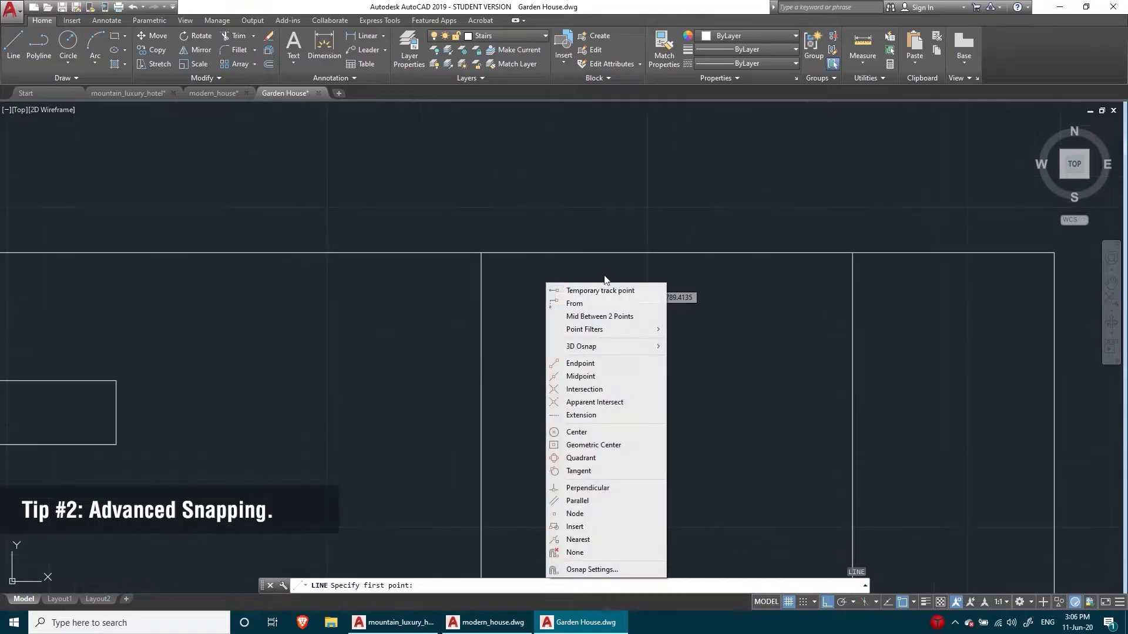
pyautogui.click(588, 304)
pyautogui.click(481, 253)
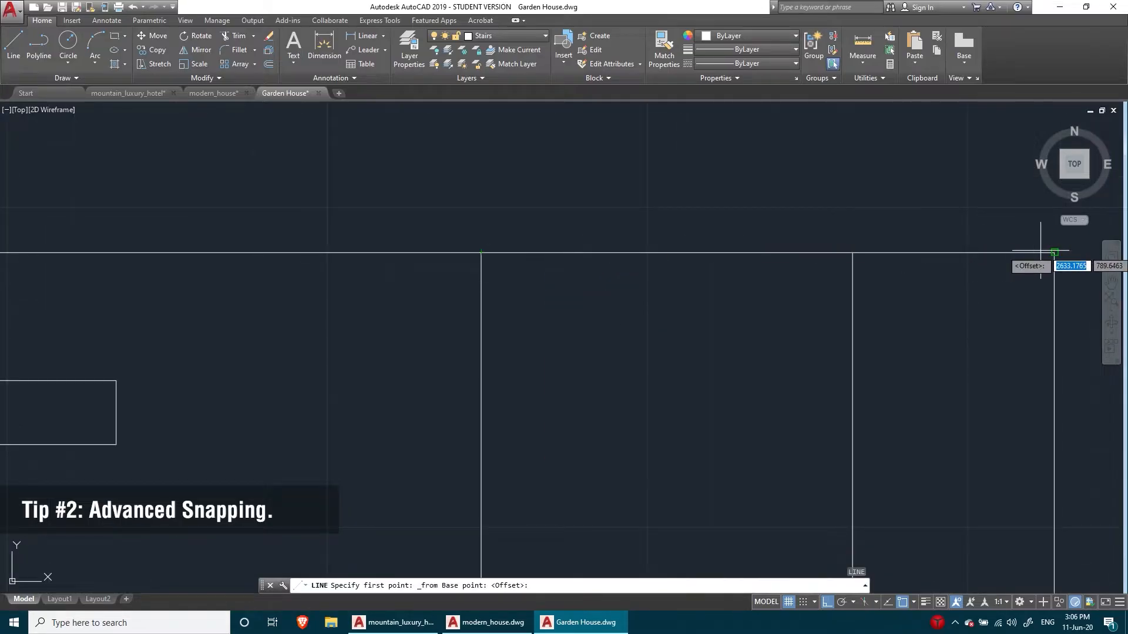
pyautogui.write('0.2')
pyautogui.press('Return')
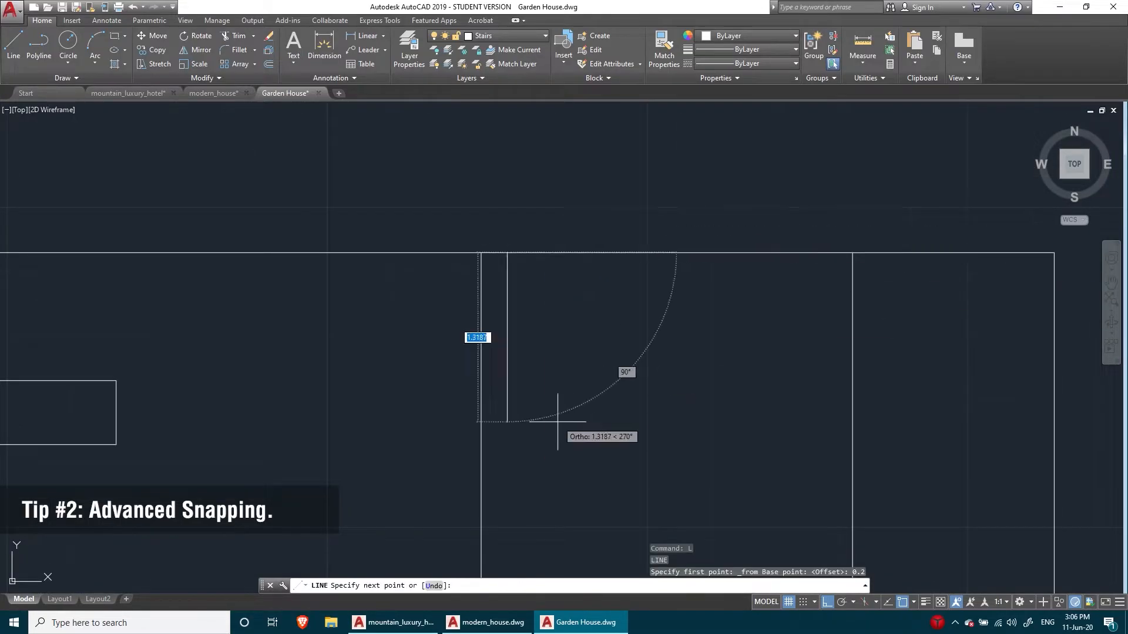
pyautogui.click(558, 418)
pyautogui.press('Escape')
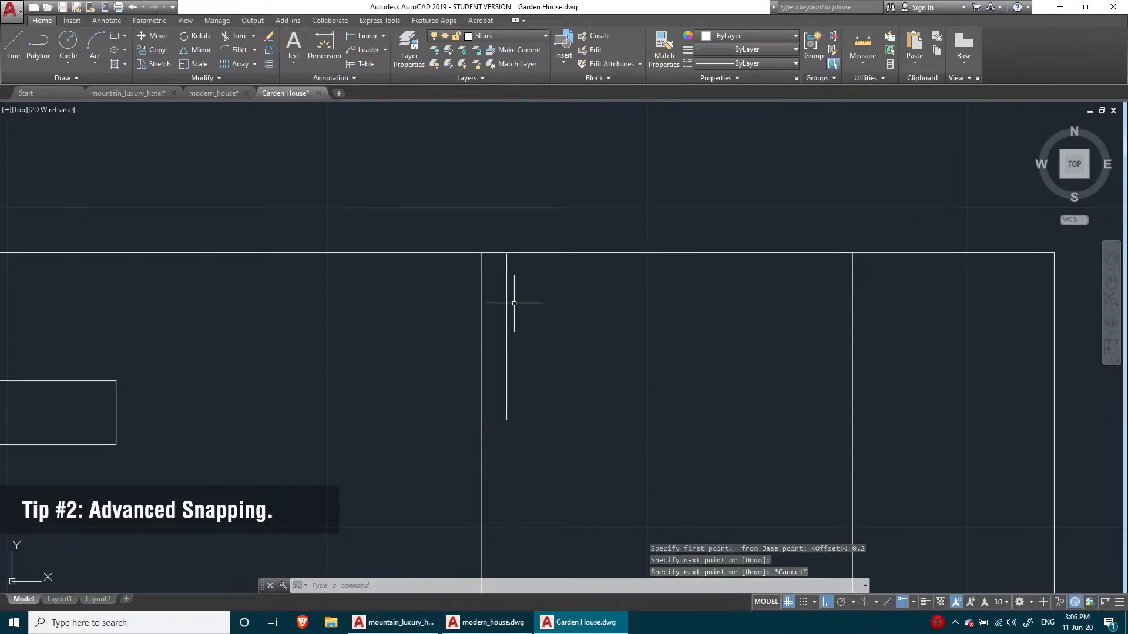
pyautogui.click(507, 318)
pyautogui.click(487, 346)
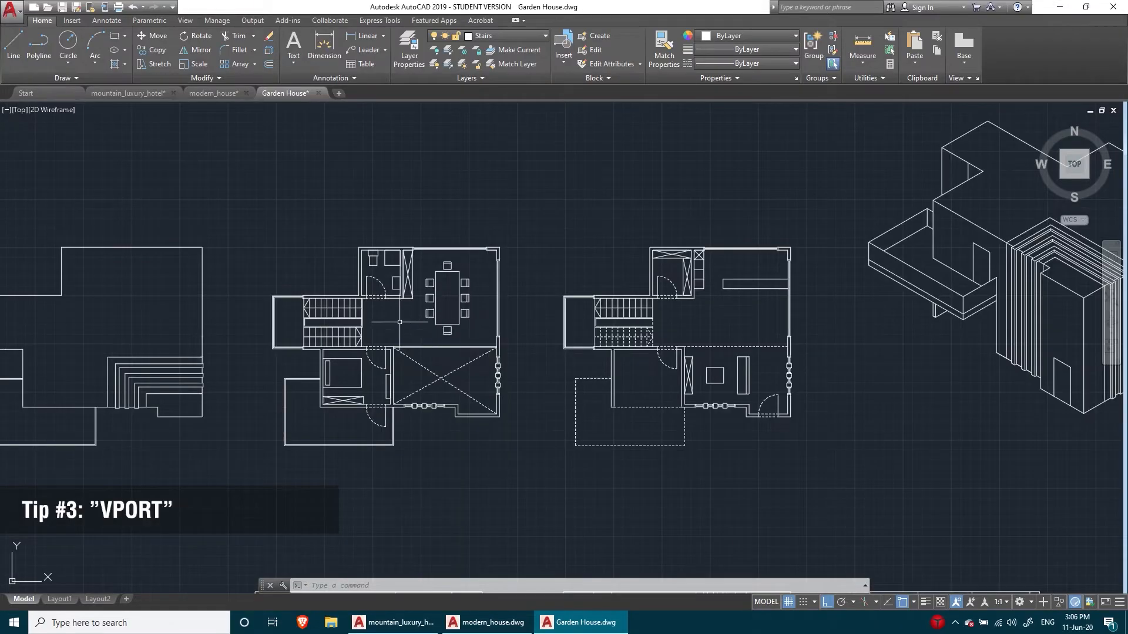
# Step: Split model space into three viewports with the Three: Left configuration
pyautogui.moveTo(400, 322); pyautogui.dragTo(569, 311, button='middle')
pyautogui.write('vport')
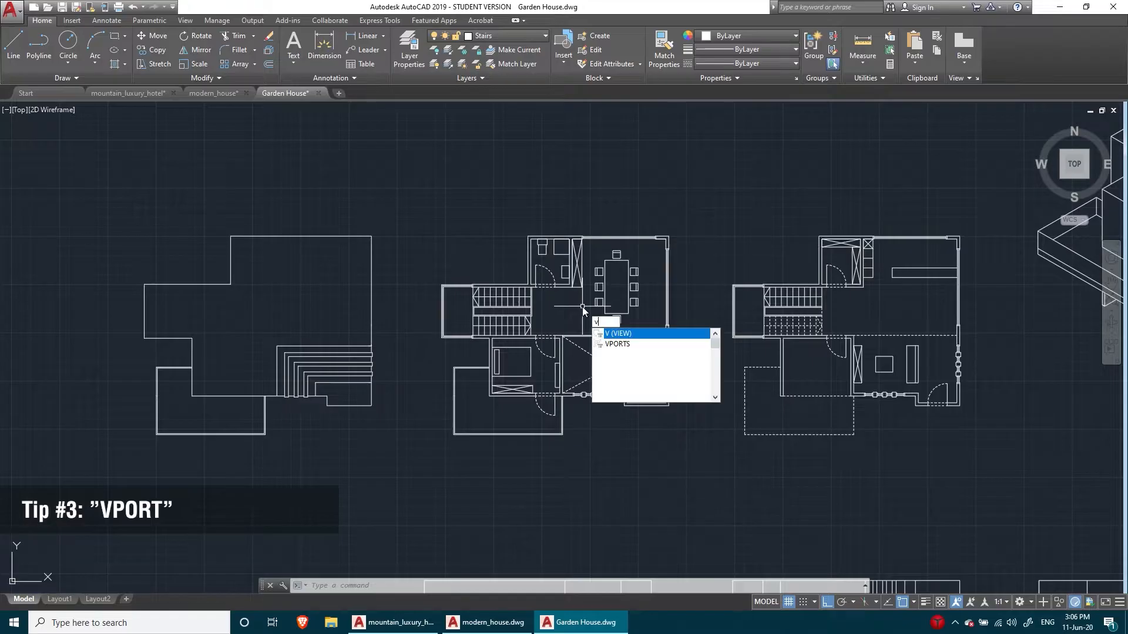
pyautogui.press('Return')
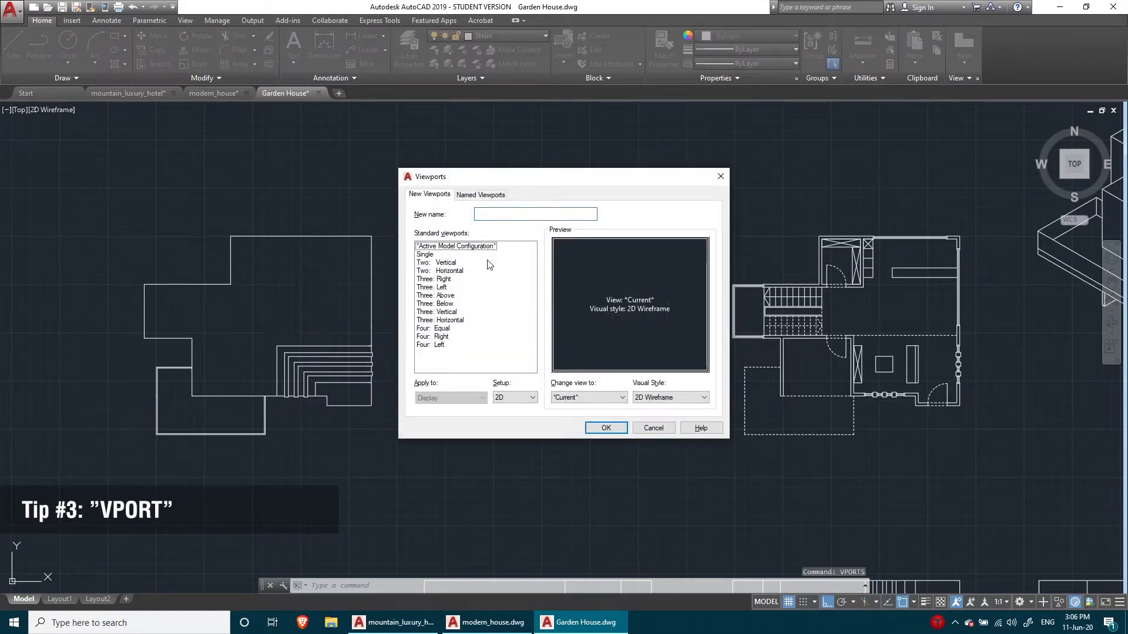
pyautogui.click(470, 263)
pyautogui.click(445, 271)
pyautogui.click(441, 288)
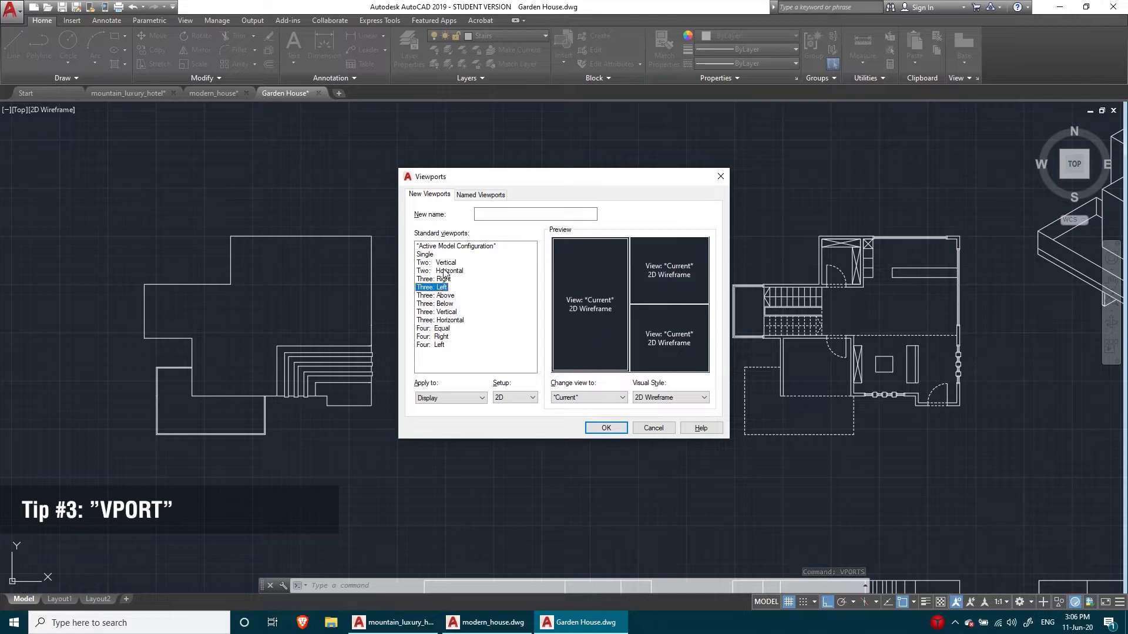
pyautogui.click(444, 263)
pyautogui.click(439, 287)
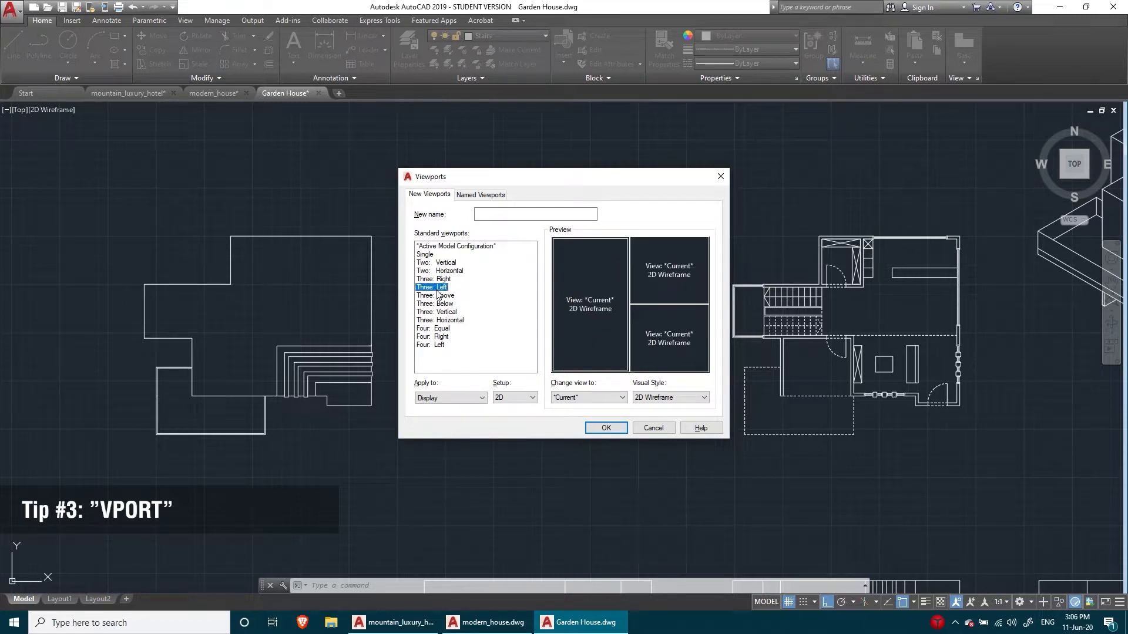
pyautogui.click(601, 428)
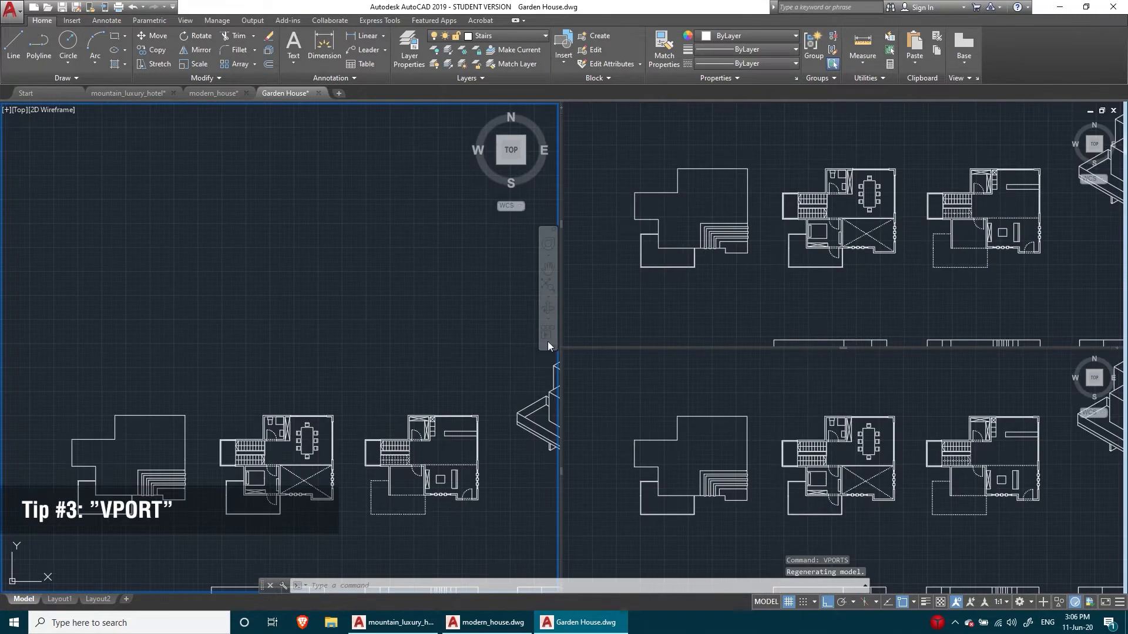
# Step: Frame the floor plan with the dashed stair flight in the large viewport and the dining-table plan in the upper small viewport
pyautogui.scroll(6, 268, 325)
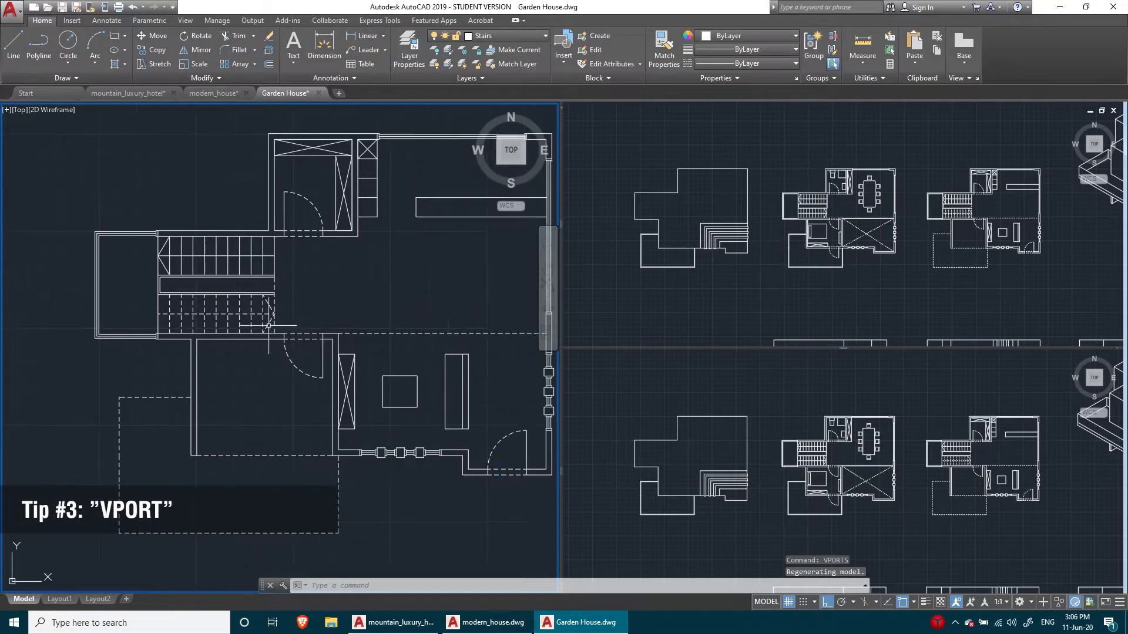
pyautogui.moveTo(268, 325); pyautogui.dragTo(256, 322, button='middle')
pyautogui.scroll(8, 815, 195)
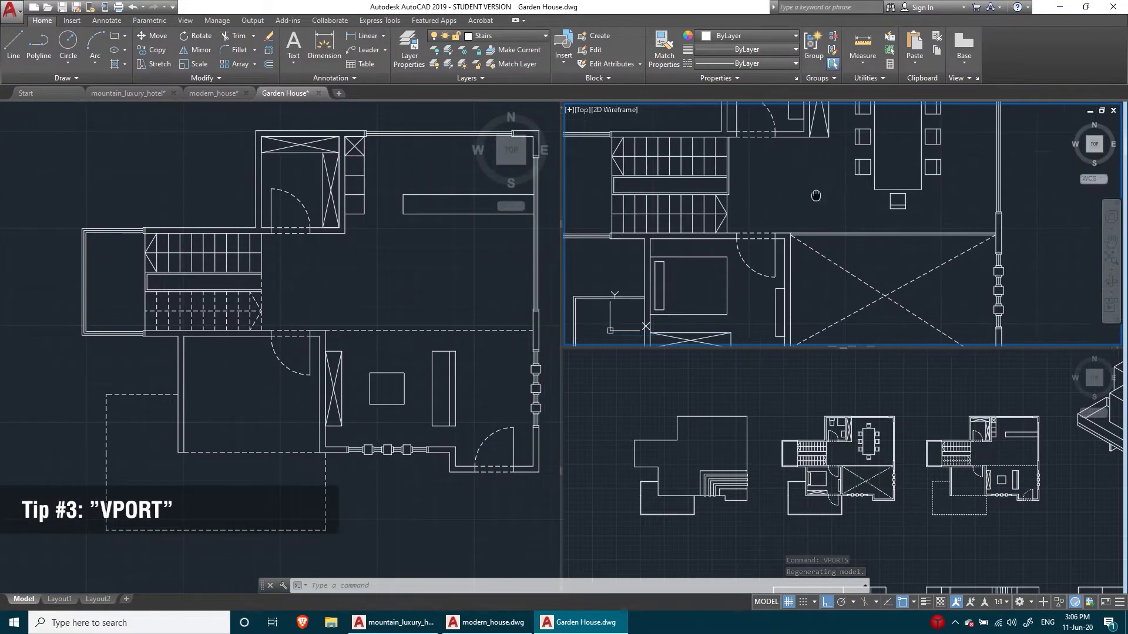
pyautogui.scroll(-4, 815, 196)
pyautogui.scroll(2, 767, 216)
pyautogui.moveTo(776, 213); pyautogui.dragTo(757, 249, button='middle')
# Step: Activate the lower small viewport and frame the isometric drawing of the house in it
pyautogui.click(946, 442)
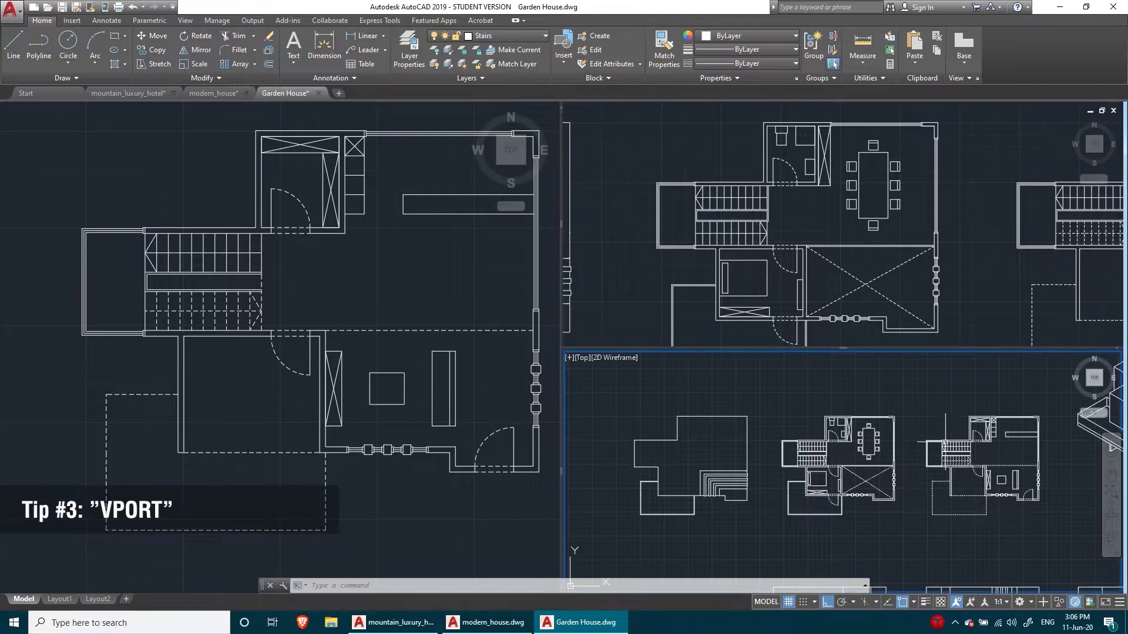
pyautogui.moveTo(887, 432); pyautogui.dragTo(856, 449, button='middle')
pyautogui.scroll(4, 804, 443)
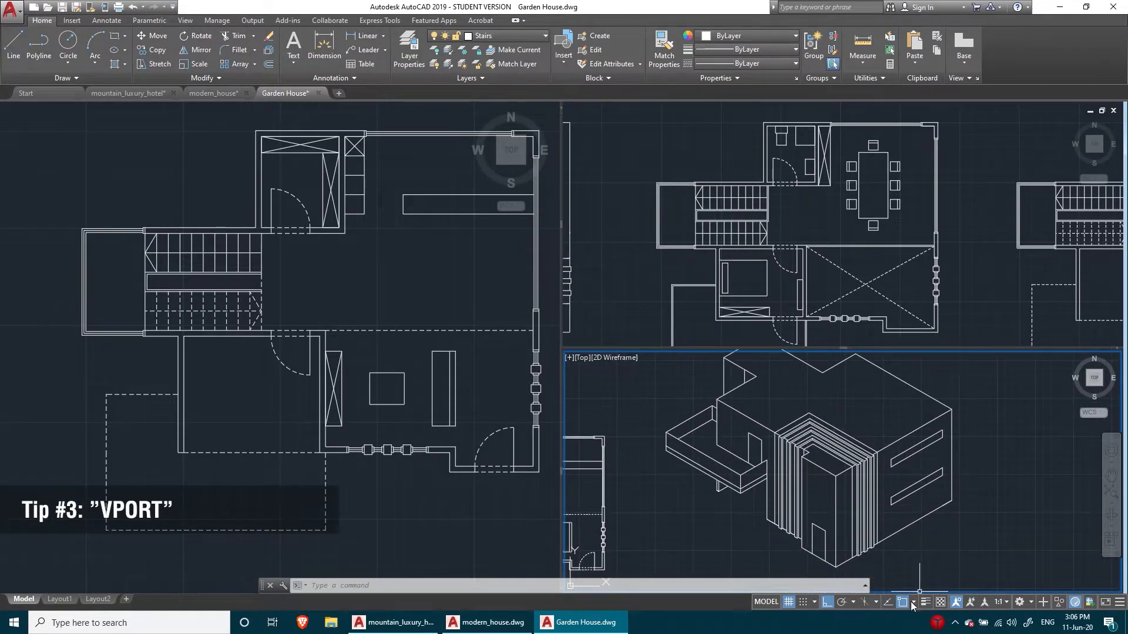
pyautogui.click(868, 602)
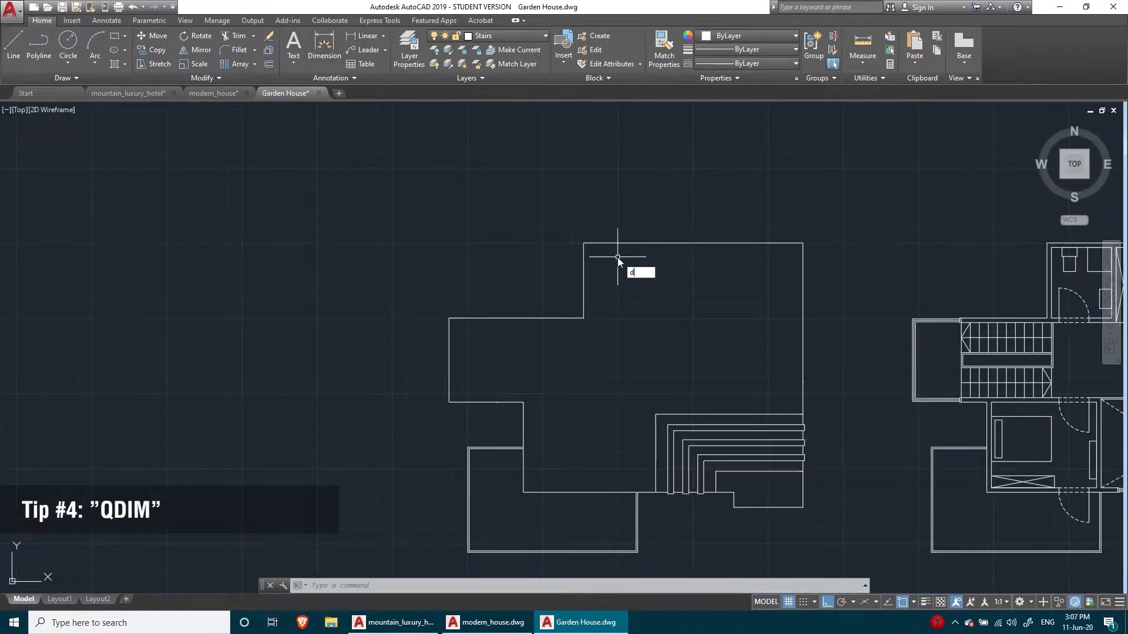
# Step: Dimension the uppermost horizontal edge of the roof outline with DIM, placing the dimension above it
pyautogui.write('im')
pyautogui.press('Return')
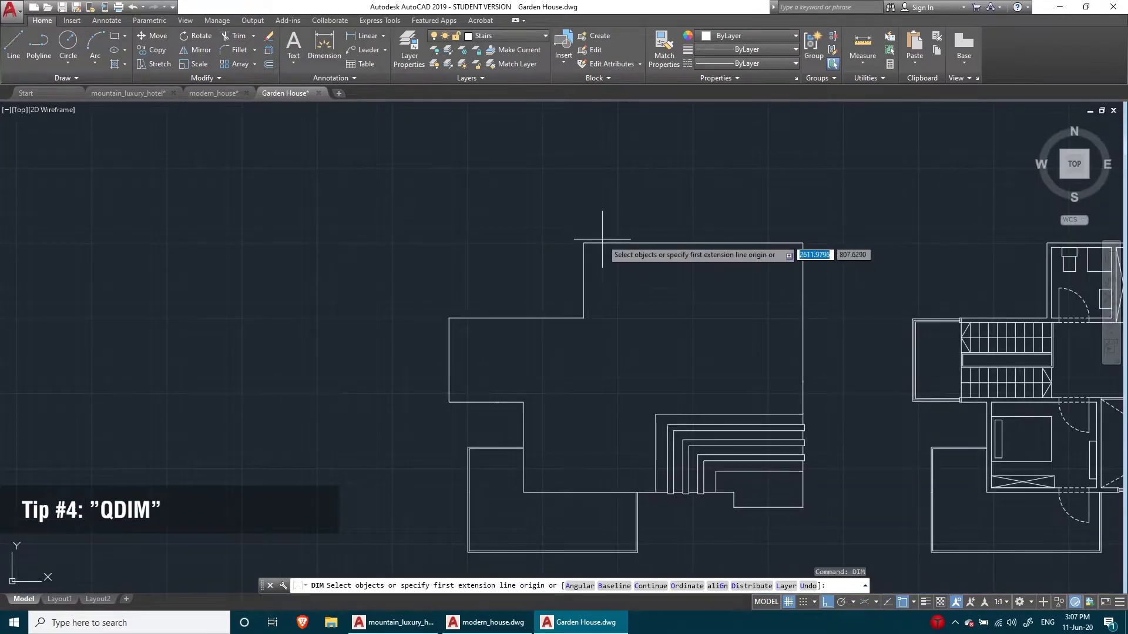
pyautogui.click(605, 243)
pyautogui.click(793, 176)
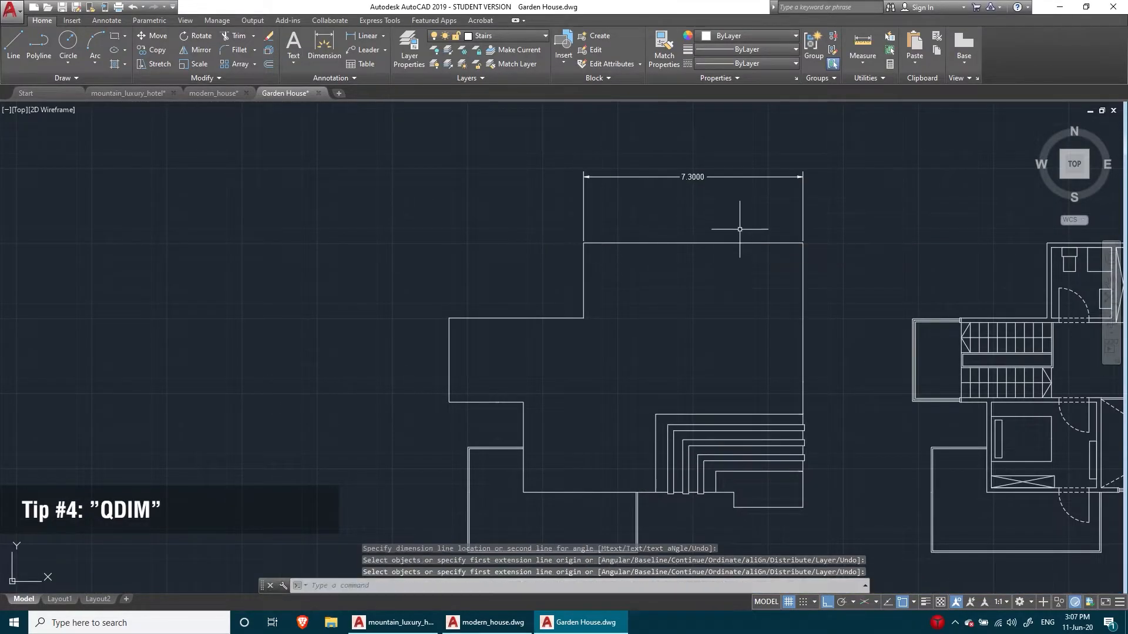
# Step: Delete the dimension above the roof outline
pyautogui.click(839, 164)
pyautogui.click(597, 215)
pyautogui.press('Delete')
# Step: Select the upper lines of the roof outline and add all their horizontal dimensions above it with QDIM
pyautogui.click(813, 185)
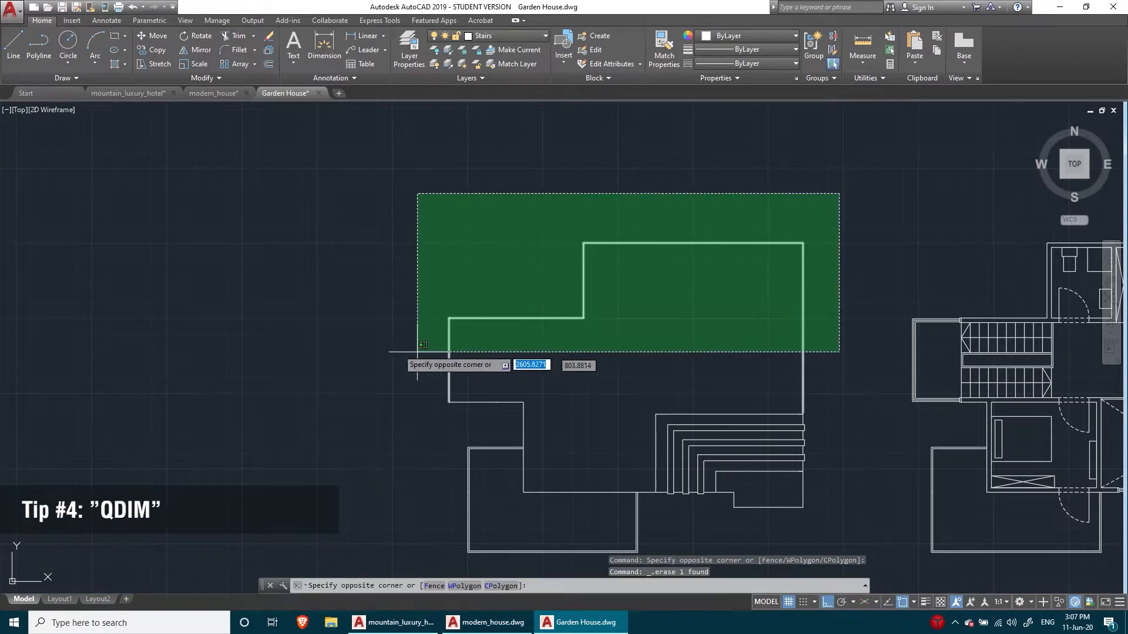
pyautogui.click(392, 345)
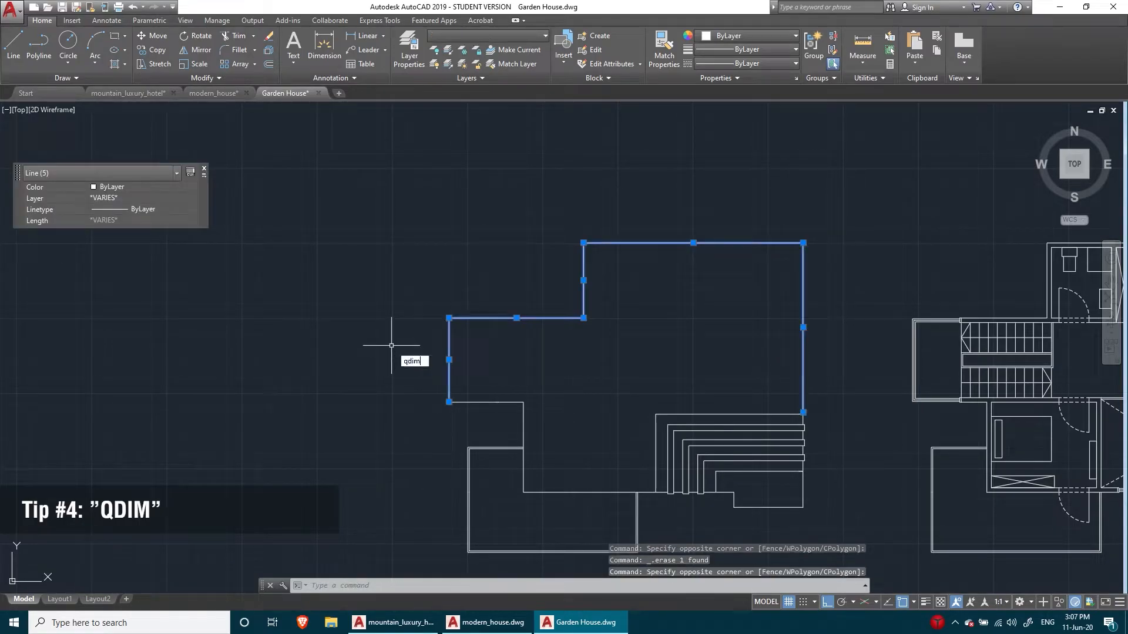
pyautogui.write('qdim')
pyautogui.press('Return')
pyautogui.click(506, 166)
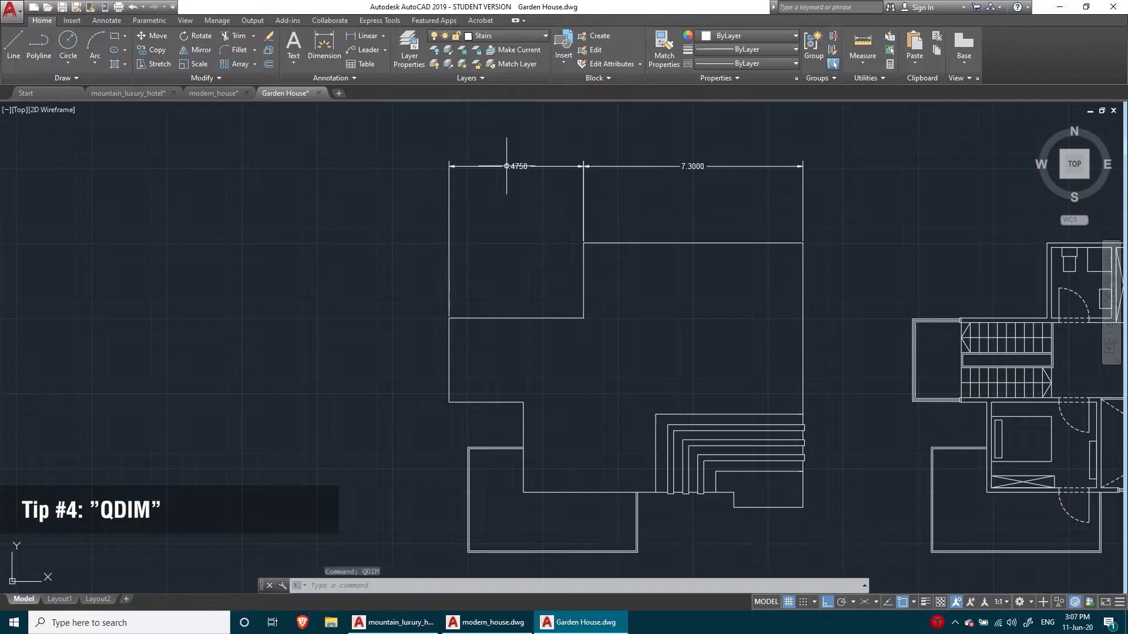
# Step: Quick-select every object on layer tree in the modern_house drawing, then clear the selection
pyautogui.write('e')
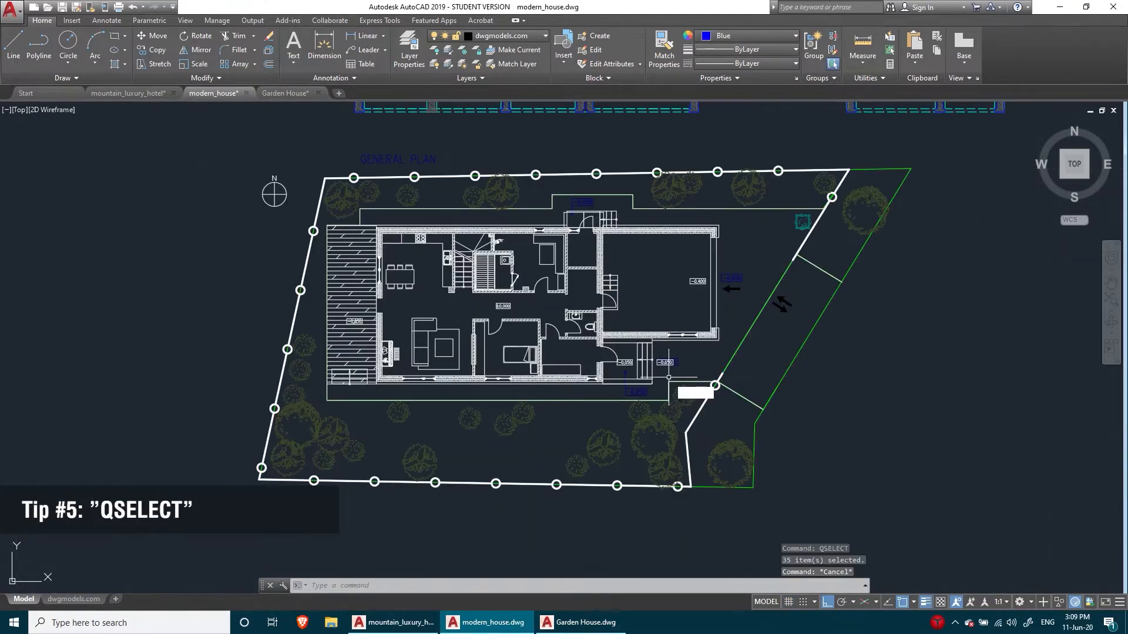
pyautogui.press('Return')
pyautogui.moveTo(604, 156)
pyautogui.mouseDown()
pyautogui.moveTo(649, 157)
pyautogui.moveTo(789, 194)
pyautogui.mouseUp()
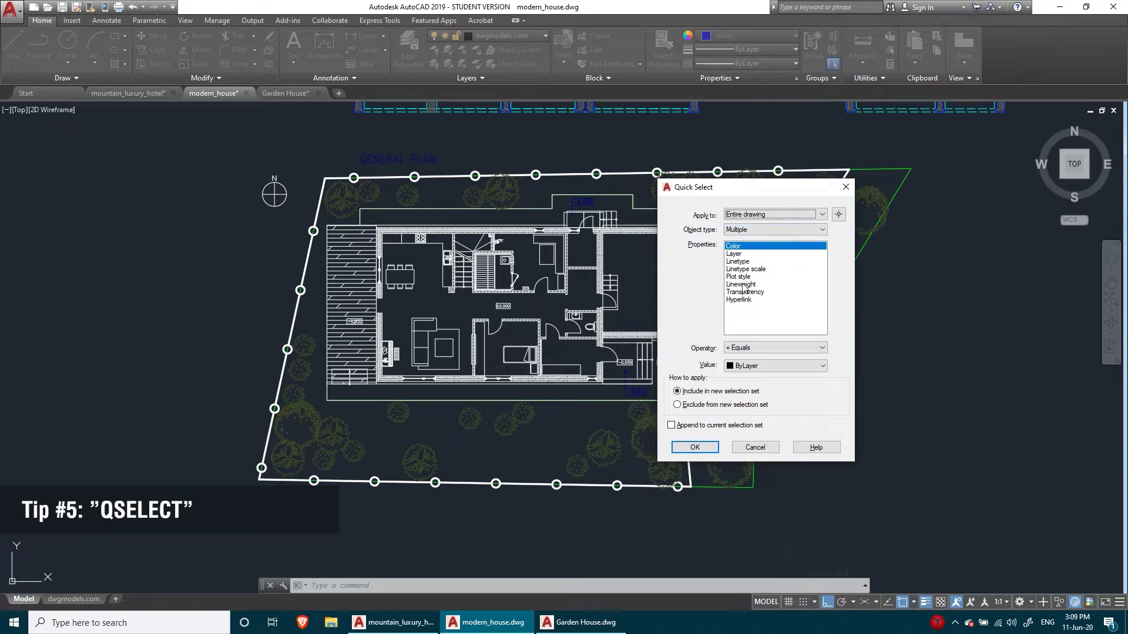
pyautogui.click(739, 253)
pyautogui.click(764, 365)
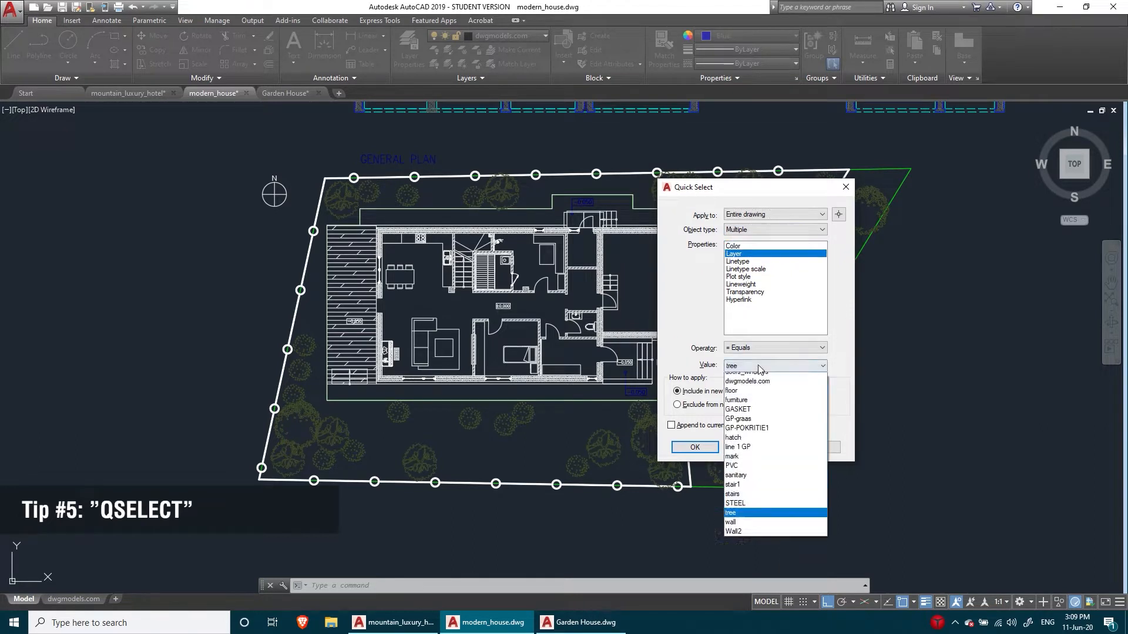
pyautogui.click(771, 564)
pyautogui.click(694, 447)
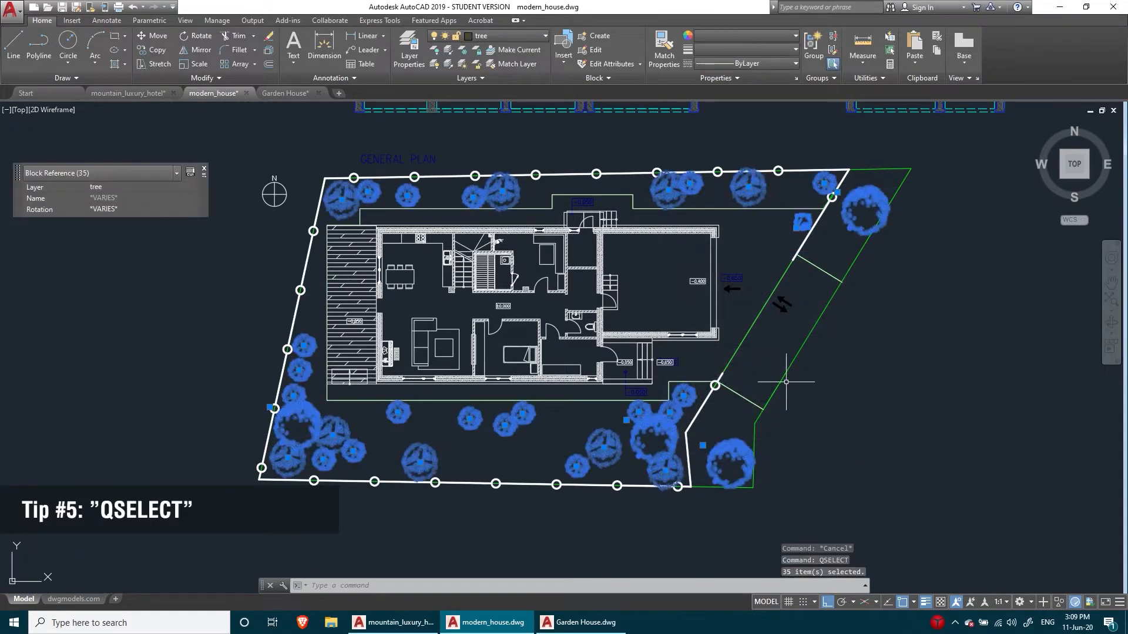
pyautogui.press('Escape')
pyautogui.press('Escape')
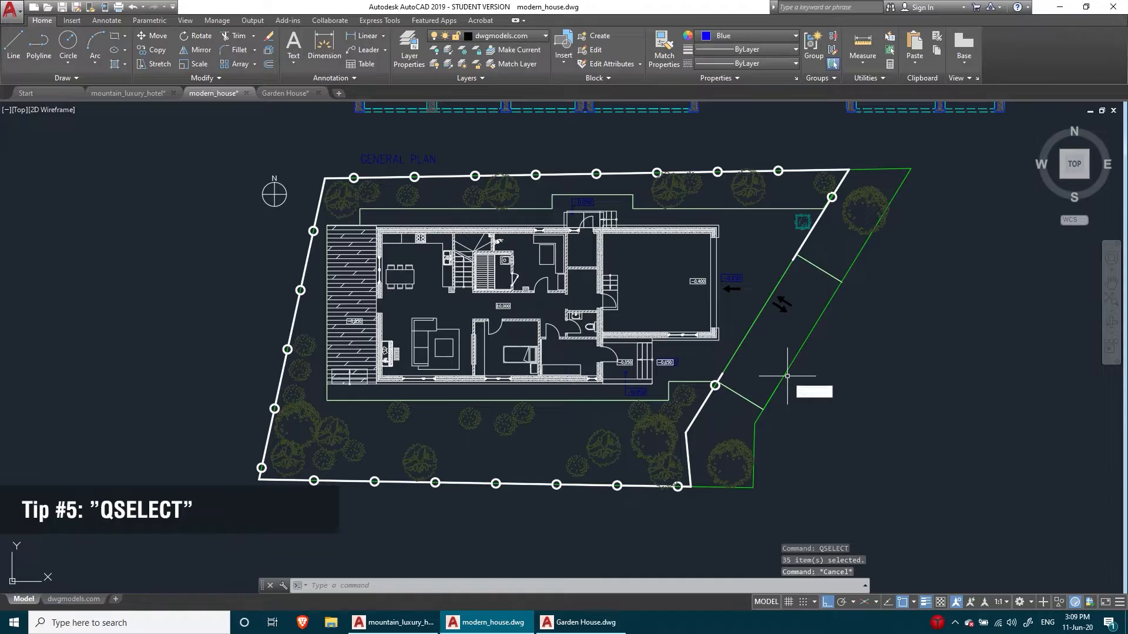
# Step: Quick-select all objects whose layer is Not Equal to tree, then clear the selection
pyautogui.press('Return')
pyautogui.moveTo(693, 193); pyautogui.dragTo(809, 156)
pyautogui.click(851, 216)
pyautogui.click(872, 311)
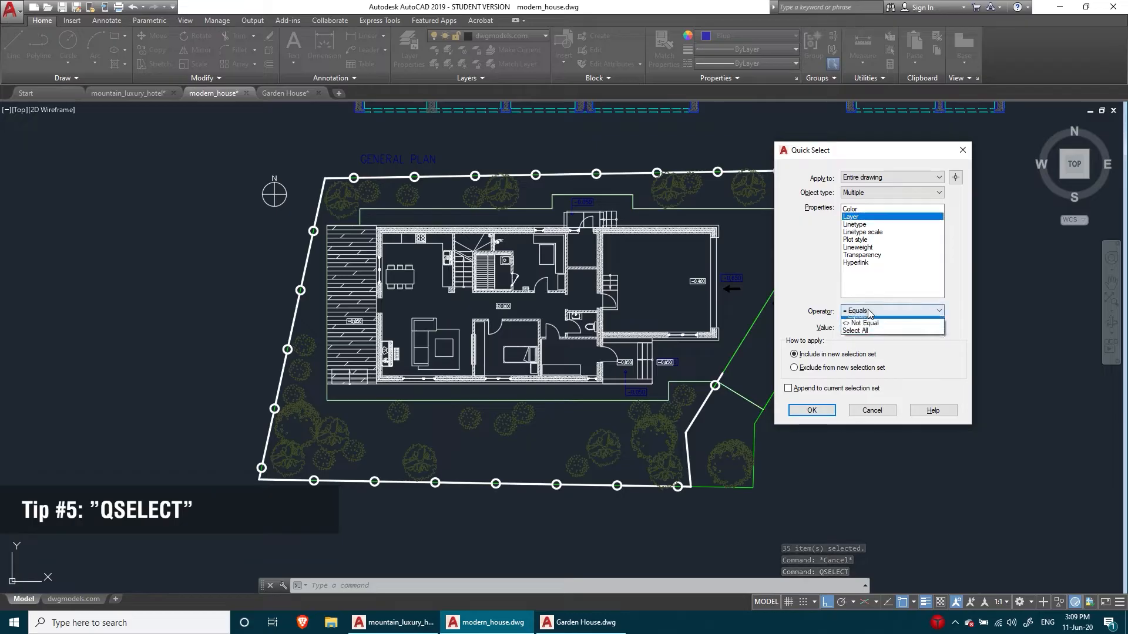
pyautogui.click(864, 328)
pyautogui.click(811, 410)
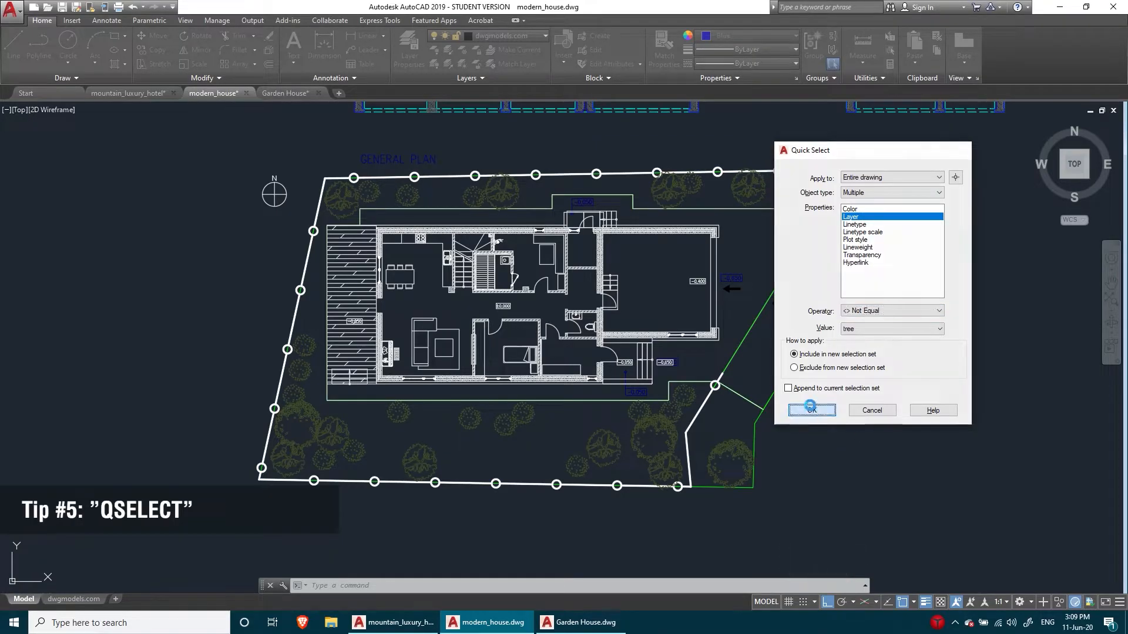
pyautogui.rightClick(870, 426)
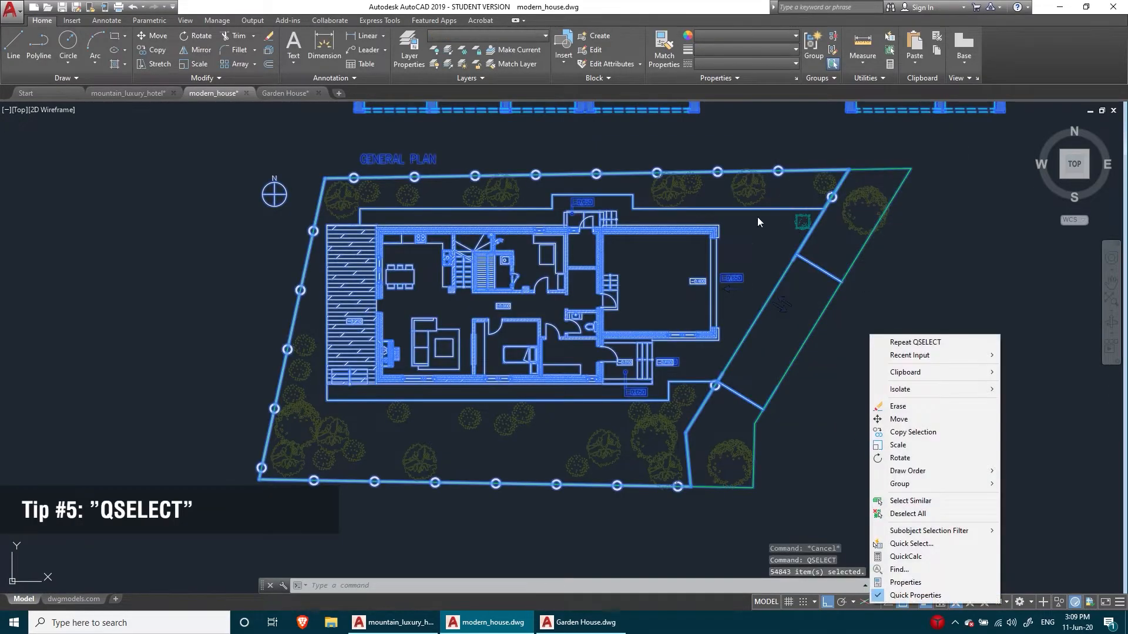
pyautogui.click(771, 255)
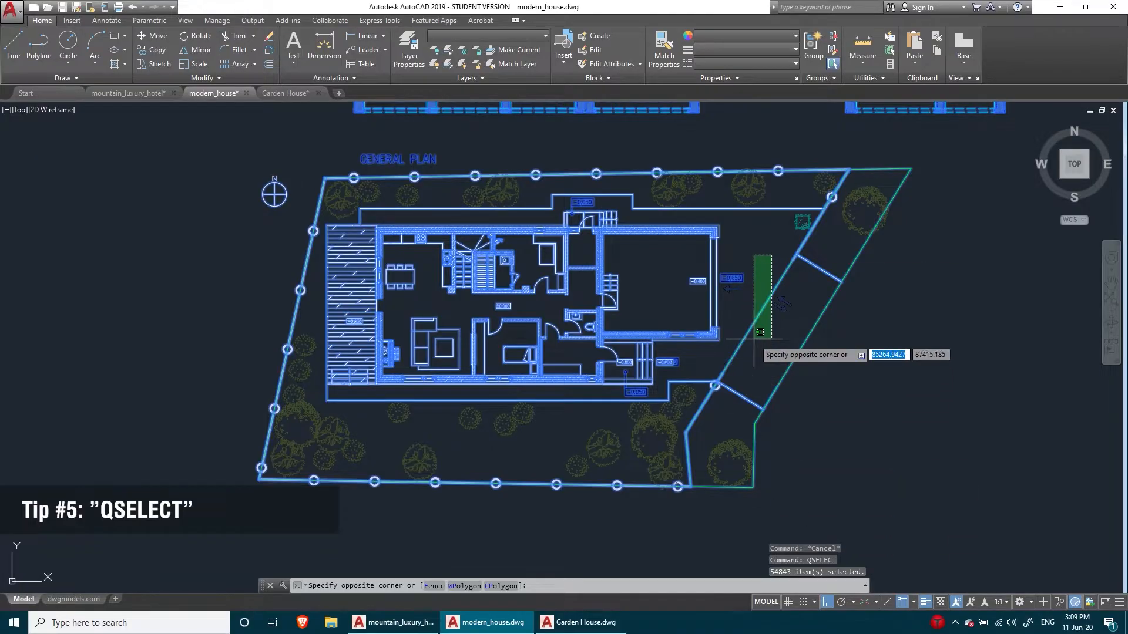
pyautogui.click(754, 339)
pyautogui.press('Escape')
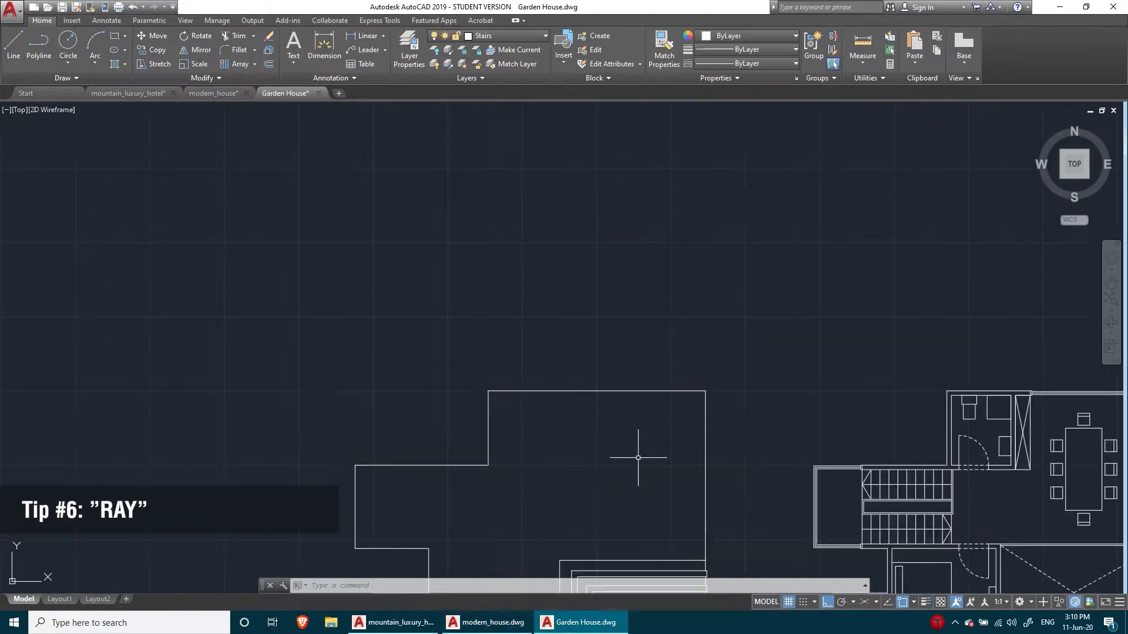
# Step: In the Garden House drawing, draw a vertical ray upward from the roof outline's upper-right corner
pyautogui.write('ray')
pyautogui.press('Return')
pyautogui.click(706, 390)
pyautogui.click(725, 252)
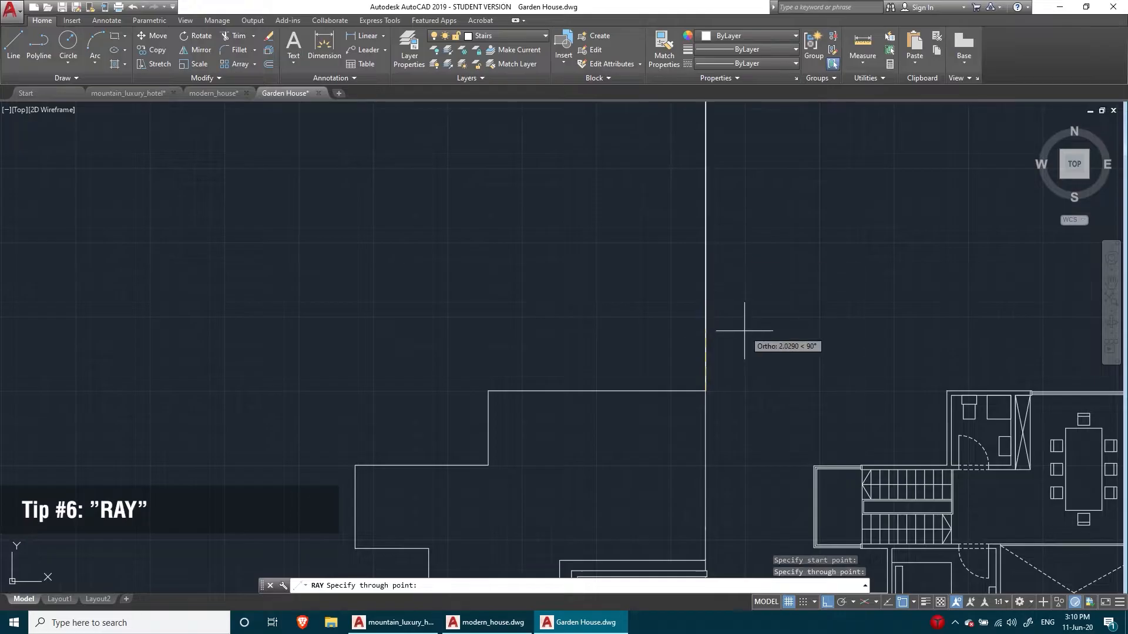
pyautogui.scroll(-4, 738, 327)
pyautogui.press('Escape')
pyautogui.scroll(-6, 738, 242)
pyautogui.moveTo(695, 323); pyautogui.dragTo(597, 571, button='middle')
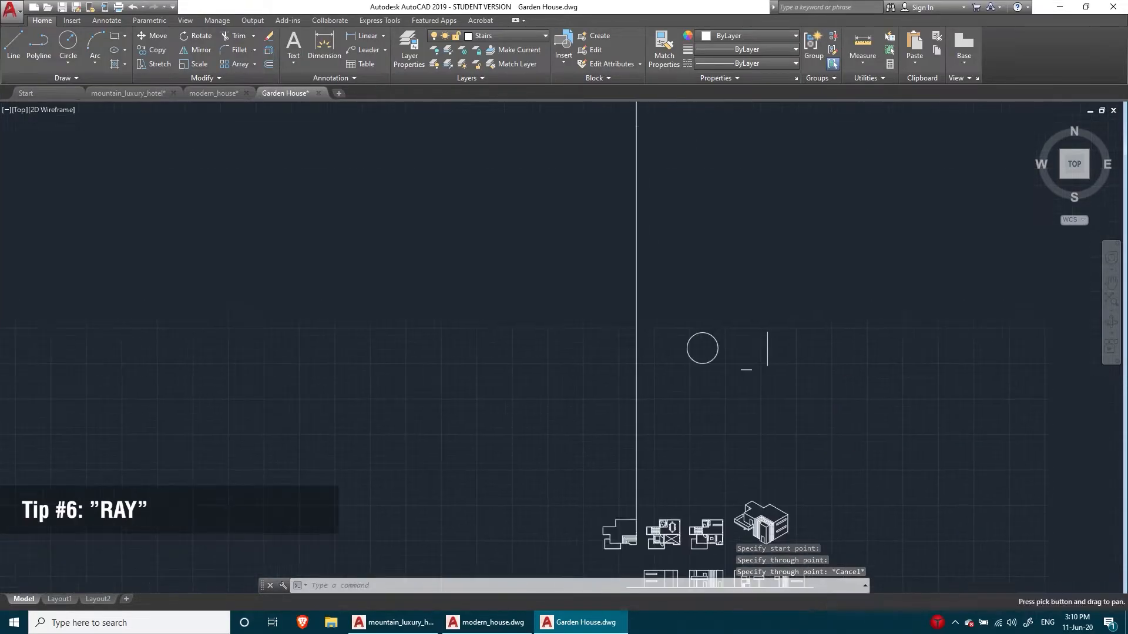
pyautogui.moveTo(658, 306); pyautogui.dragTo(605, 557, button='middle')
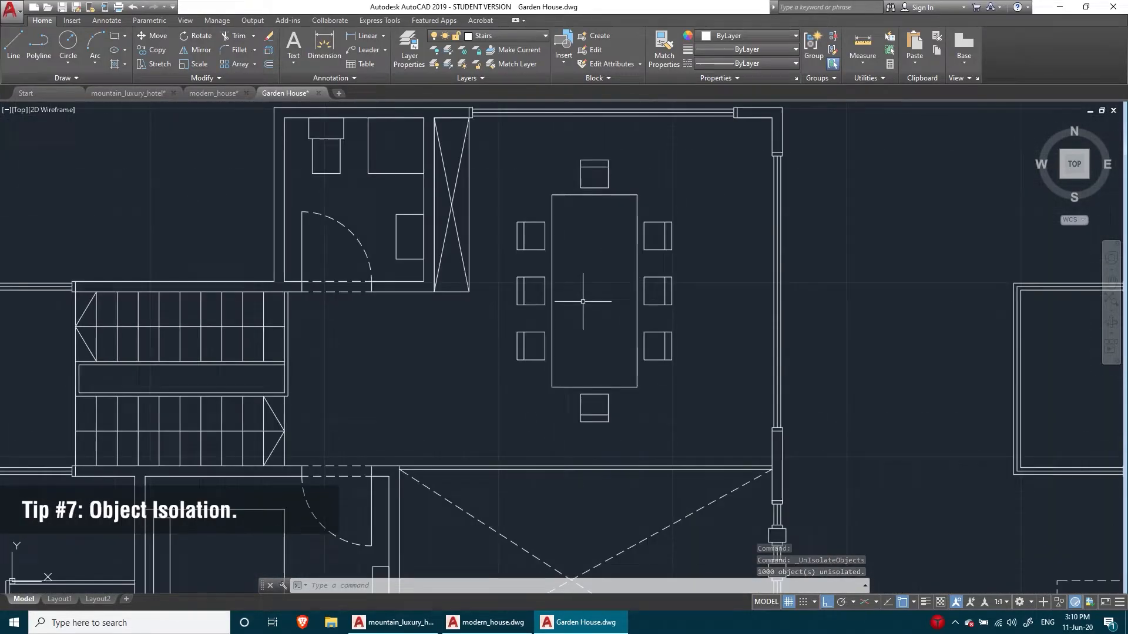
# Step: Select the dining table with its surrounding chairs and isolate them from the rest of the Garden House drawing
pyautogui.scroll(-4, 582, 298)
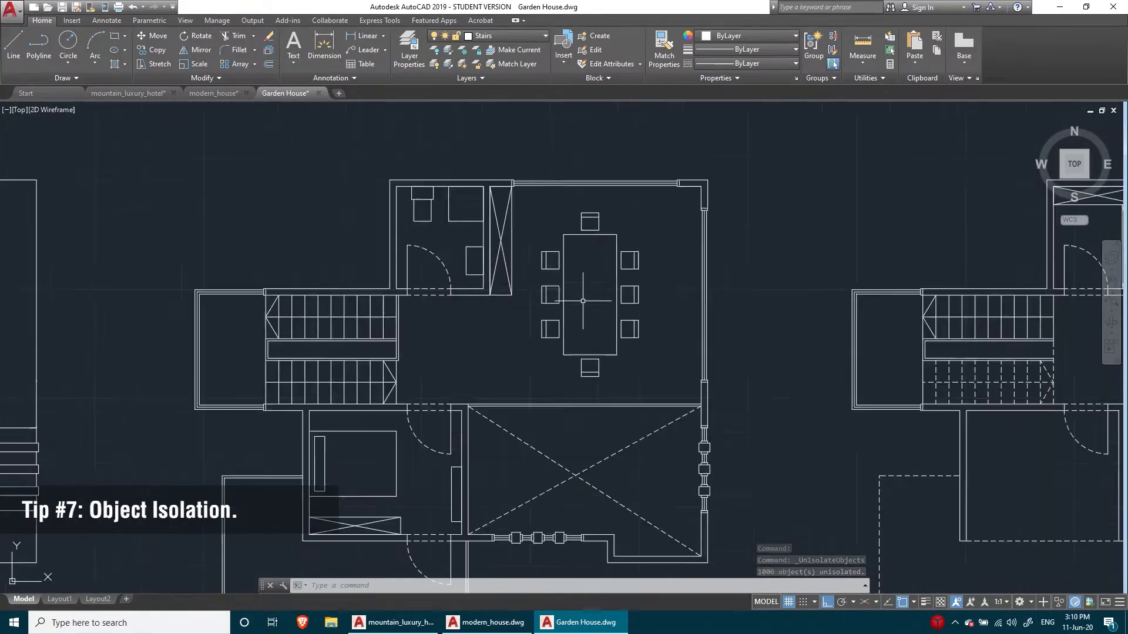
pyautogui.scroll(2, 582, 298)
pyautogui.scroll(2, 664, 173)
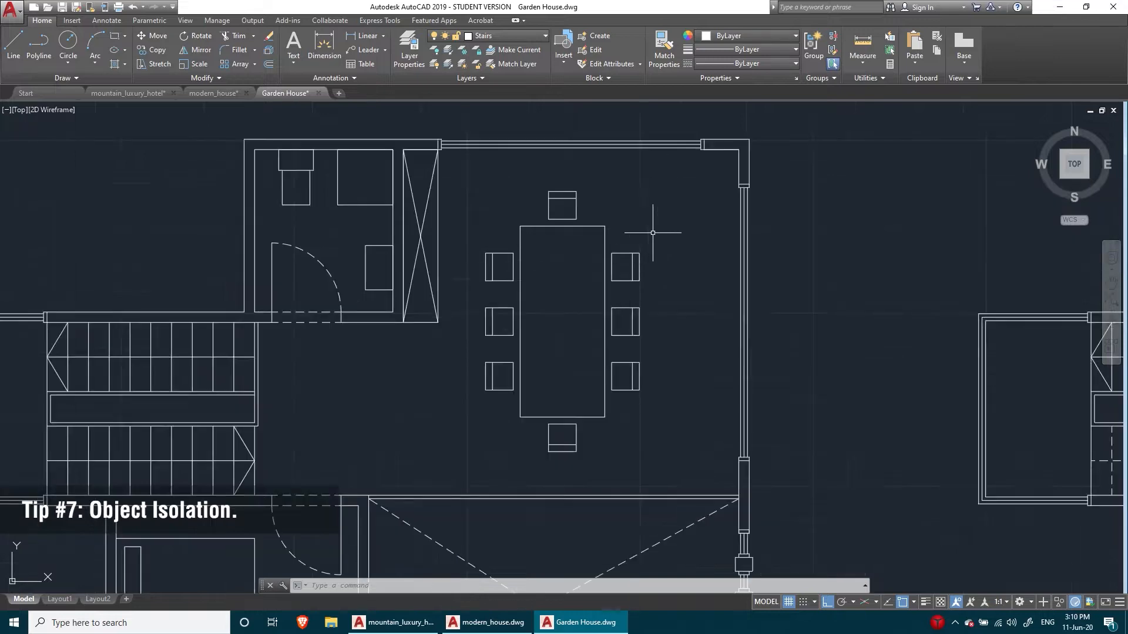
pyautogui.click(668, 174)
pyautogui.click(485, 410)
pyautogui.rightClick(512, 292)
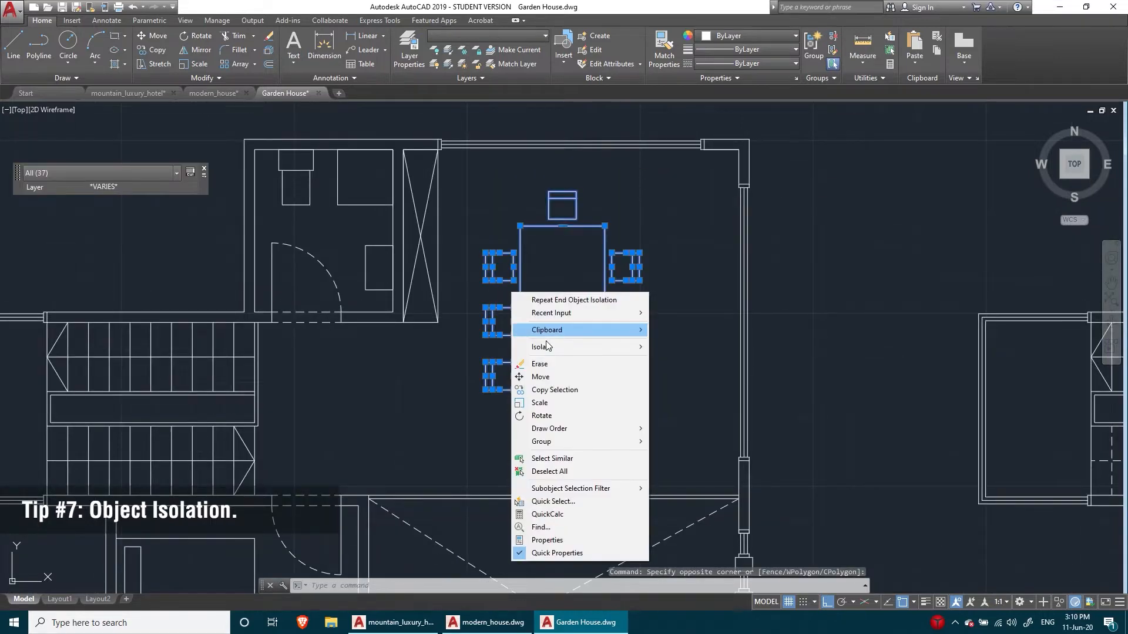
pyautogui.moveTo(583, 349)
pyautogui.click(675, 347)
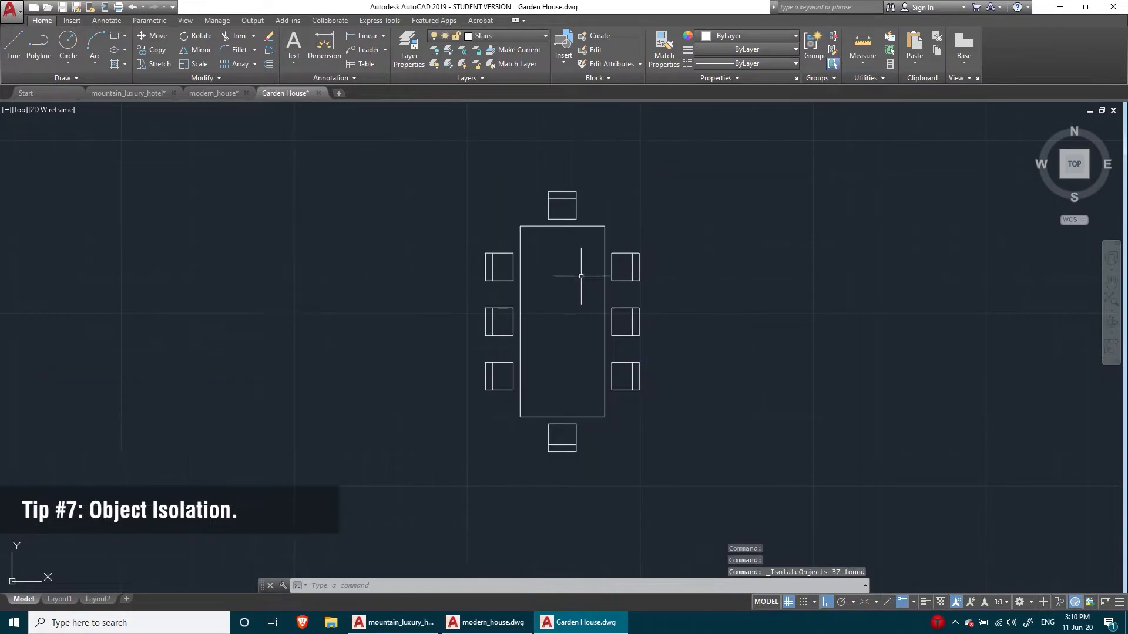
# Step: End the object isolation to bring the rest of the house drawing back
pyautogui.rightClick(670, 160)
pyautogui.moveTo(705, 217)
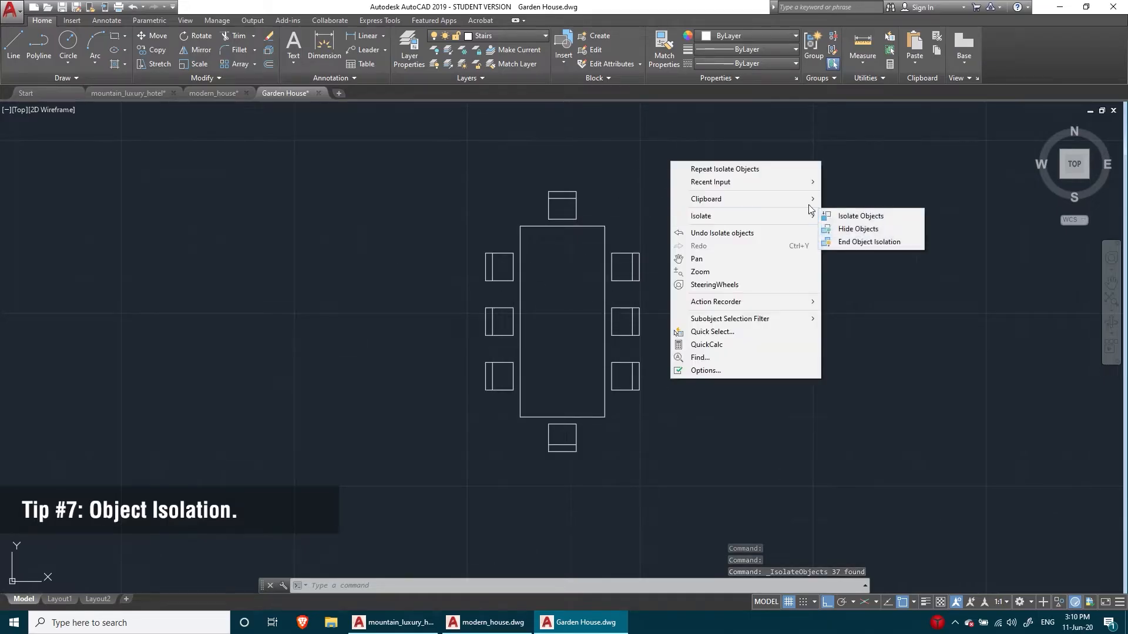
pyautogui.click(881, 241)
# Step: Start the QUICKCALC command to open the calculator
pyautogui.scroll(-6, 632, 273)
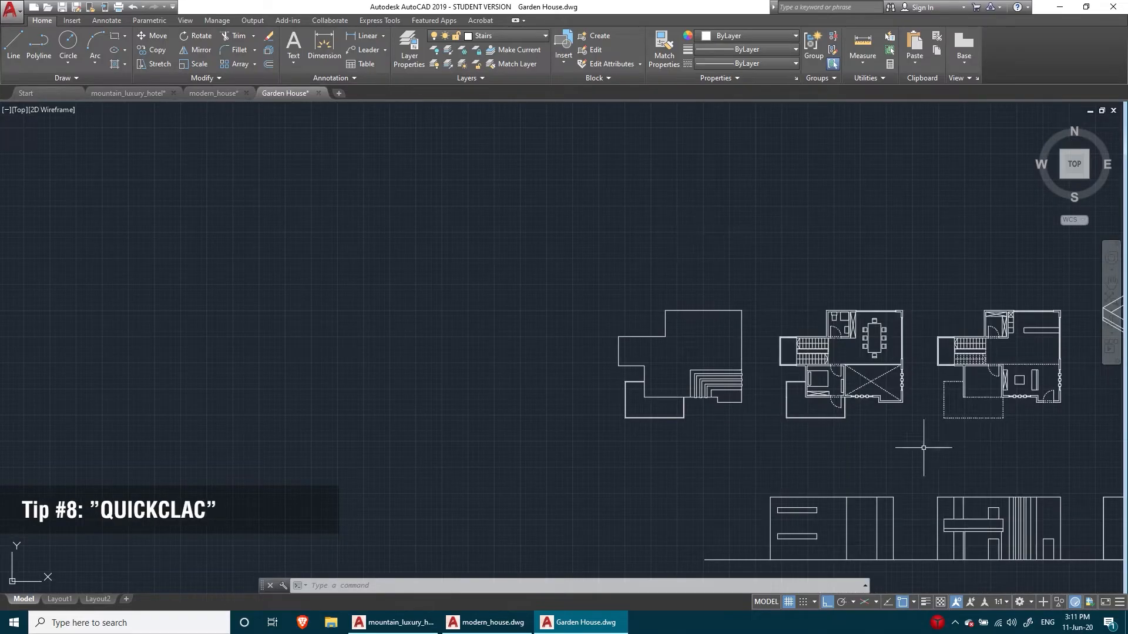
pyautogui.moveTo(932, 453)
pyautogui.mouseDown(button='middle')
pyautogui.moveTo(1008, 453)
pyautogui.moveTo(713, 355)
pyautogui.mouseUp(button='middle')
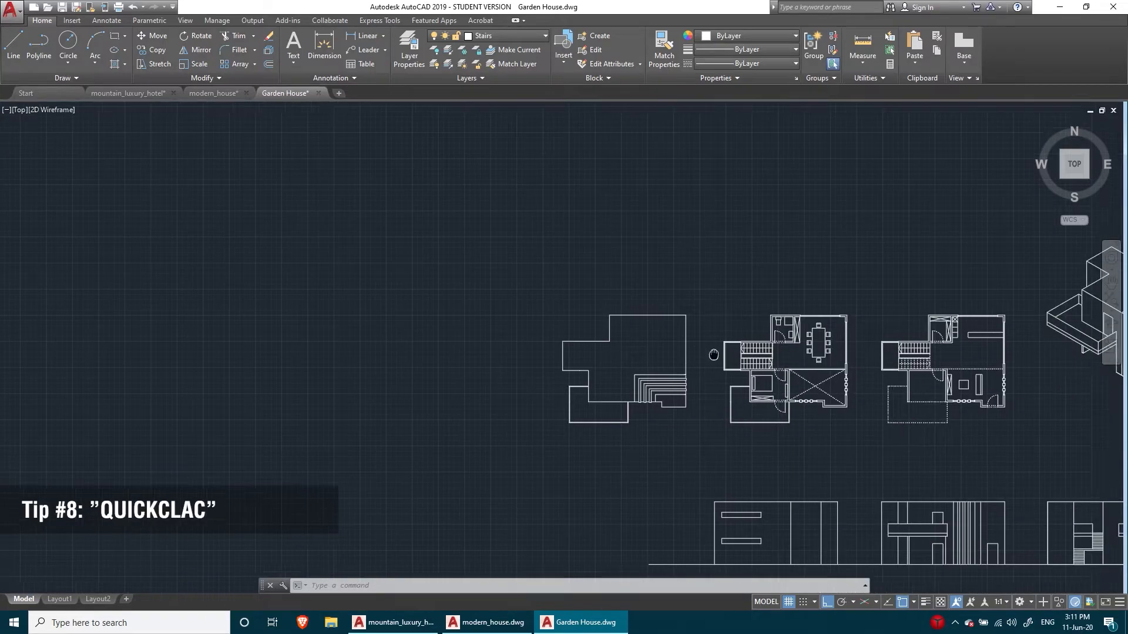
pyautogui.write('alc')
pyautogui.press('Return')
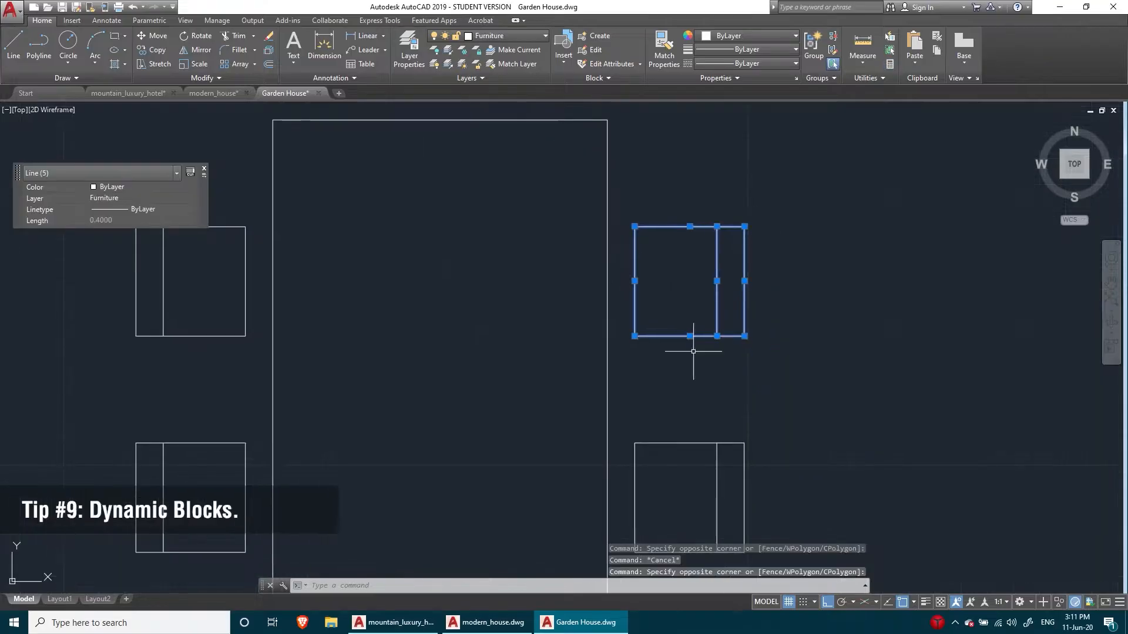
# Step: Define the selected chair lines as a block named Chair1, with its base point at the chair's lower-right corner
pyautogui.write('b')
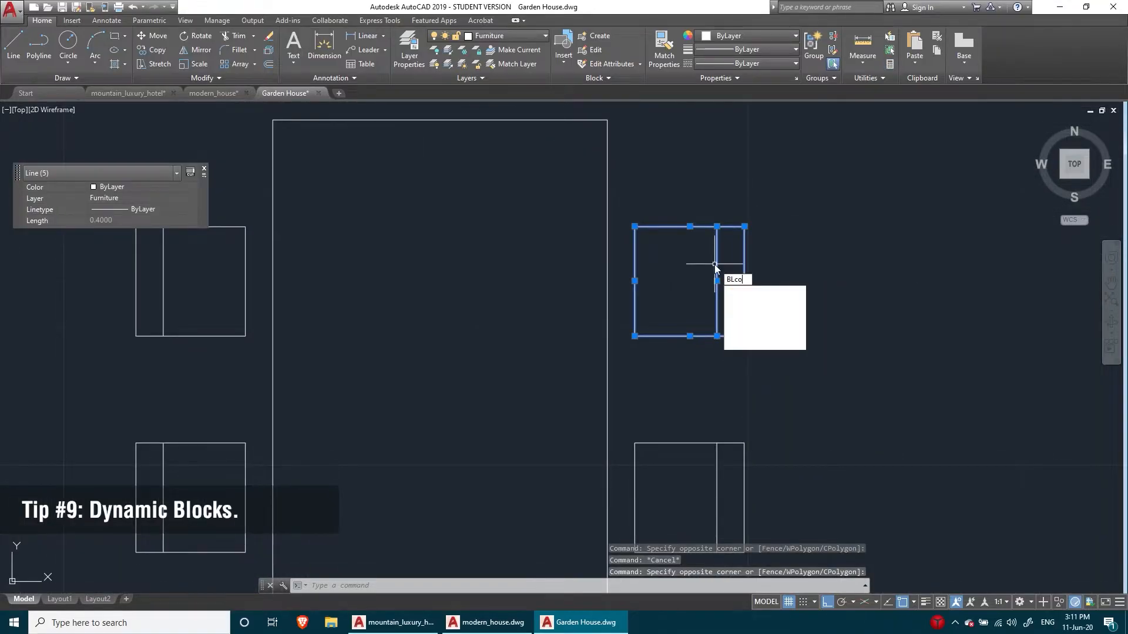
pyautogui.press('Return')
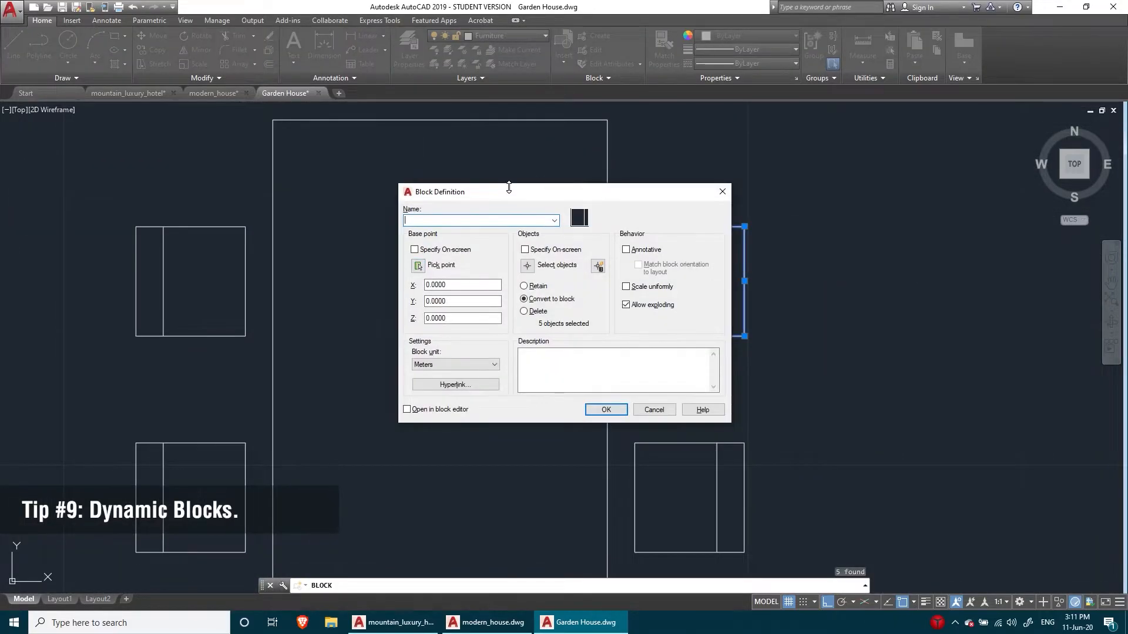
pyautogui.moveTo(517, 194); pyautogui.dragTo(908, 169)
pyautogui.click(825, 242)
pyautogui.click(739, 341)
pyautogui.press('Return')
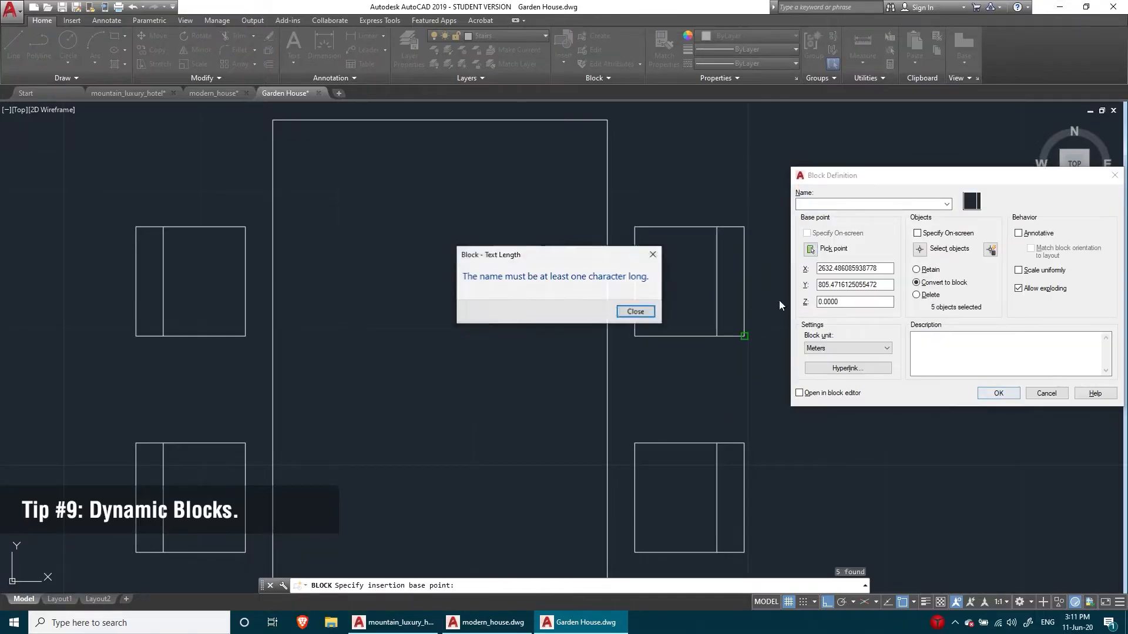
pyautogui.press('Return')
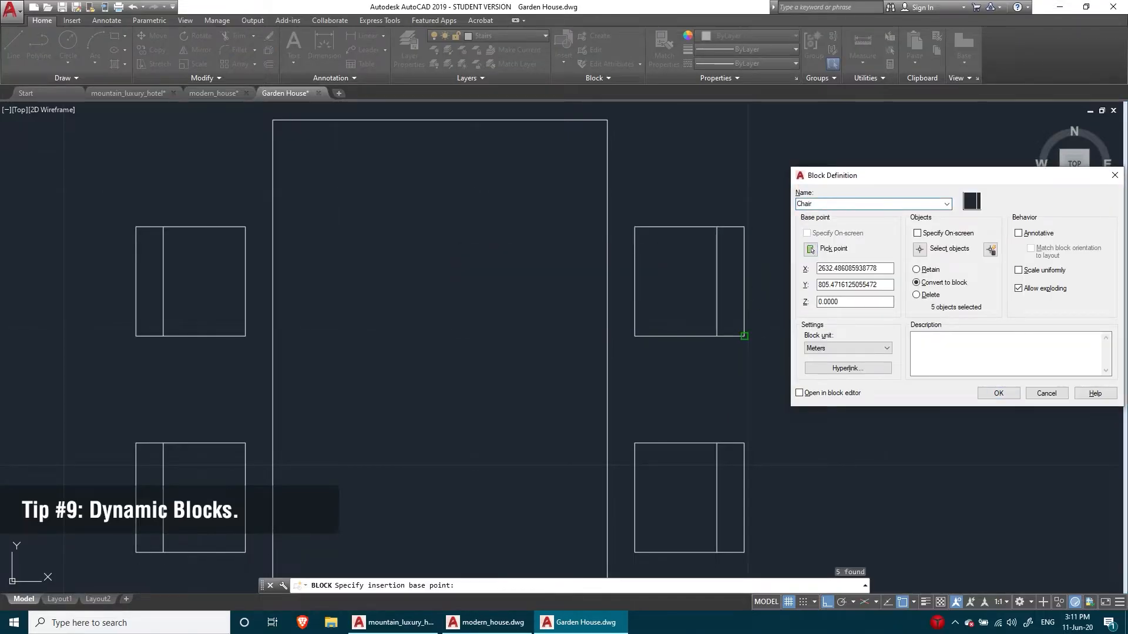
pyautogui.write('Chair1')
pyautogui.click(997, 393)
# Step: Open the Chair1 block for editing in the block editor
pyautogui.click(742, 276)
pyautogui.click(744, 268)
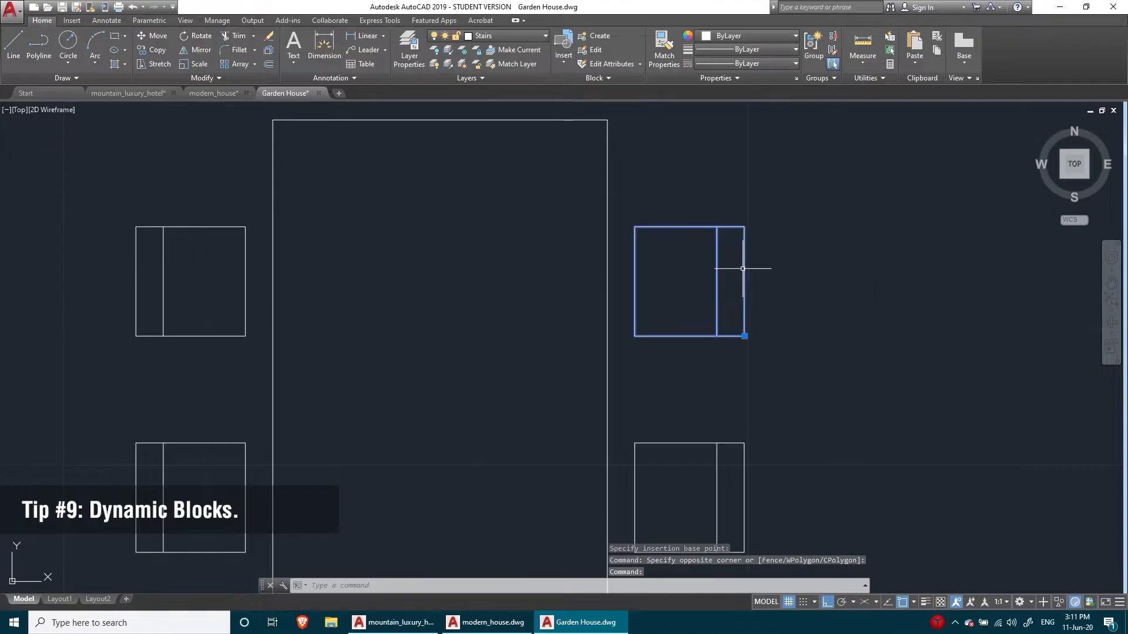
pyautogui.doubleClick(744, 269)
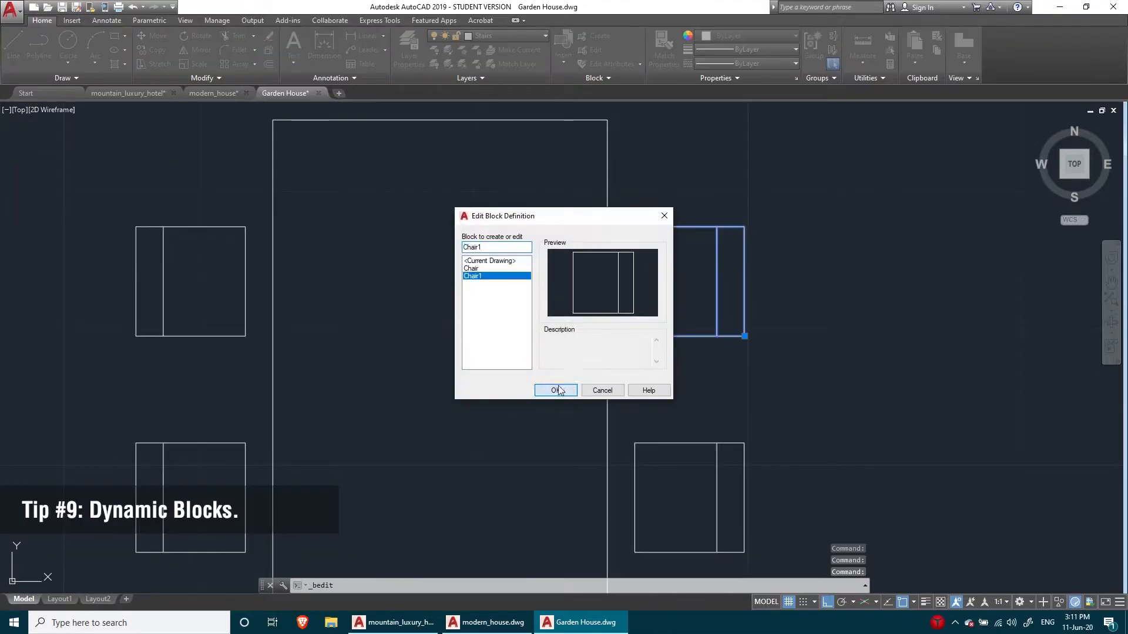
pyautogui.click(556, 390)
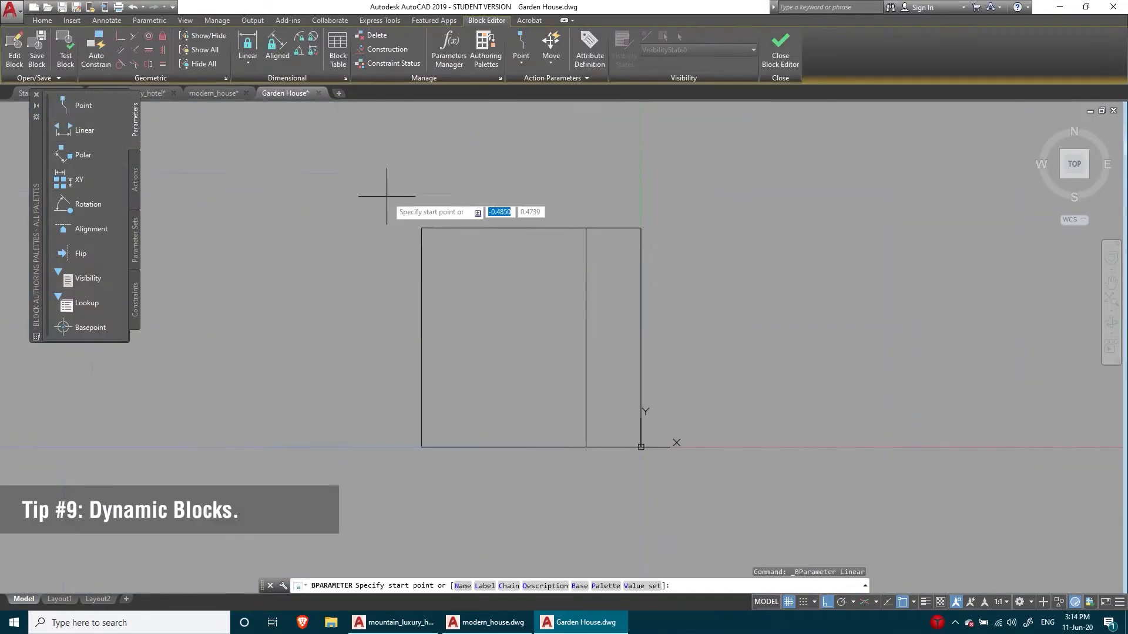
# Step: Add a linear parameter along the chair's left edge, between its upper and lower corners, with the label outside the chair
pyautogui.click(422, 228)
pyautogui.click(422, 447)
pyautogui.click(320, 364)
# Step: Add a Stretch action at the linear parameter's lower point, with a stretch frame around the chair's upper part and the chair geometry as its objects
pyautogui.click(134, 170)
pyautogui.click(86, 155)
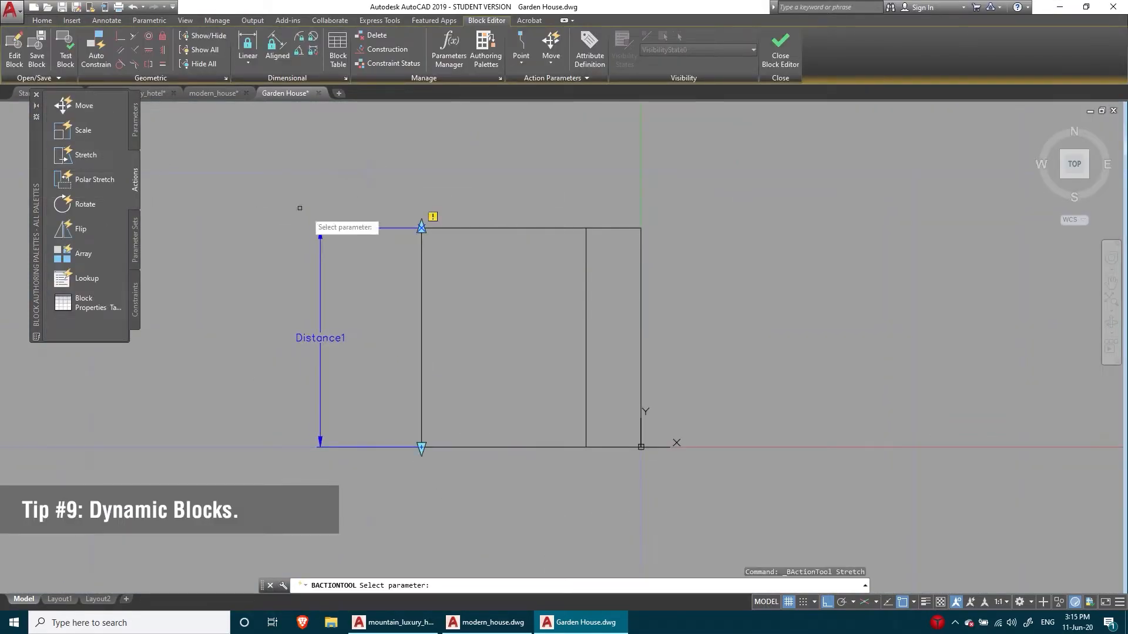
pyautogui.click(407, 228)
pyautogui.click(422, 447)
pyautogui.click(665, 198)
pyautogui.click(393, 307)
pyautogui.click(651, 217)
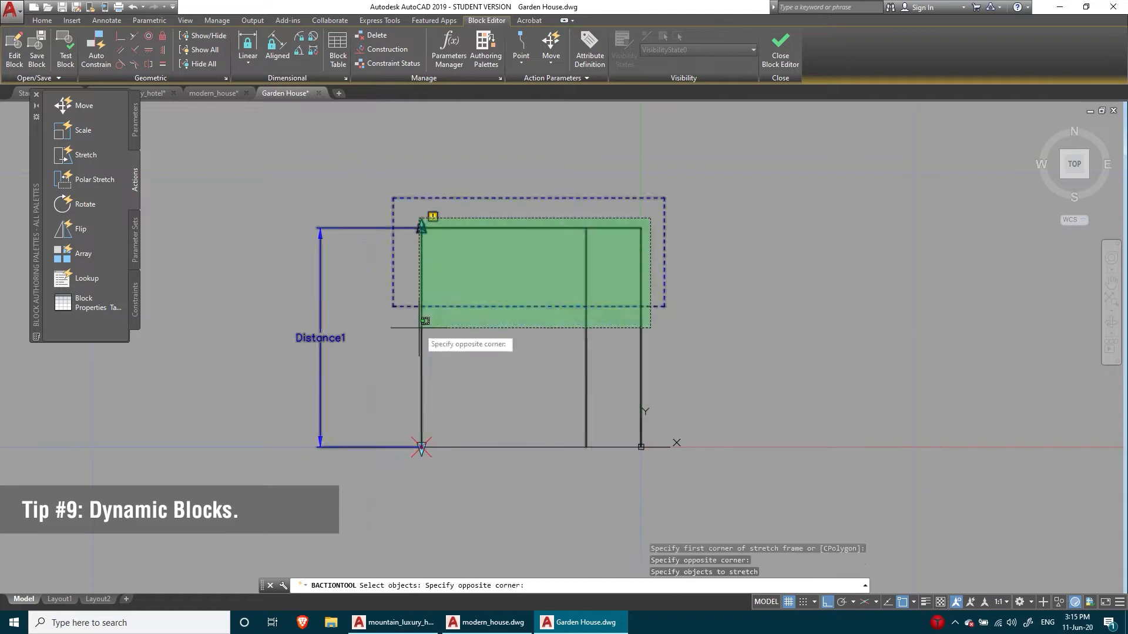
pyautogui.click(419, 329)
pyautogui.click(611, 467)
pyautogui.click(470, 437)
pyautogui.press('Return')
# Step: Test the Chair1 block by stretching it with its linear parameter grip, and return to the Garden House drawing
pyautogui.click(65, 49)
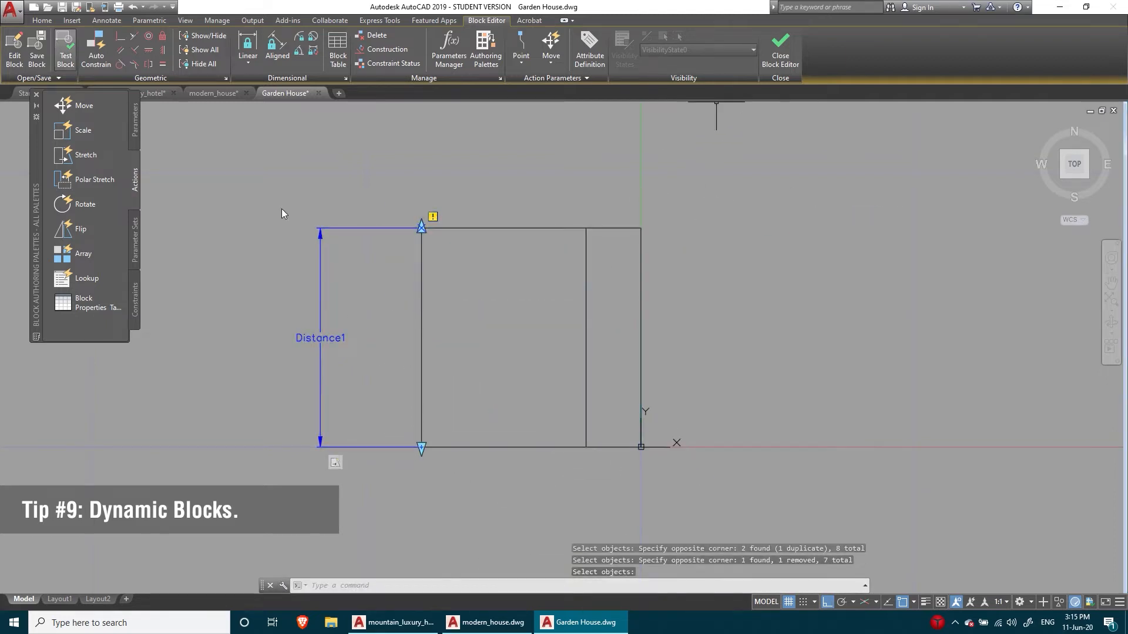
pyautogui.click(535, 282)
pyautogui.click(534, 384)
pyautogui.click(533, 475)
pyautogui.click(534, 475)
pyautogui.click(533, 290)
pyautogui.click(534, 290)
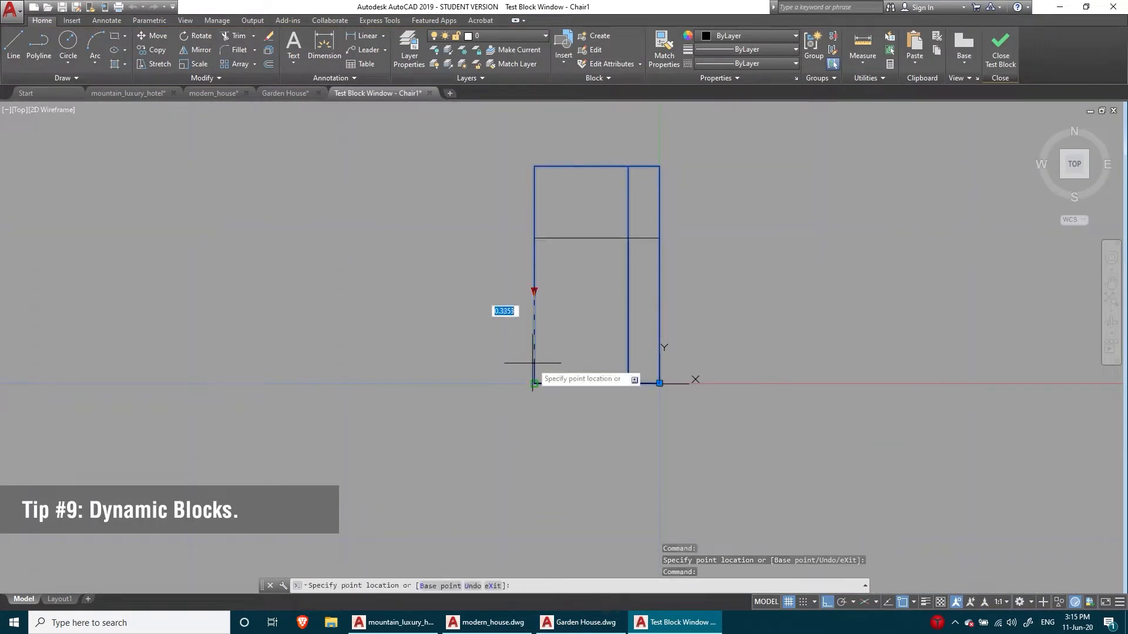
pyautogui.click(534, 383)
pyautogui.click(534, 384)
pyautogui.click(522, 251)
pyautogui.click(295, 94)
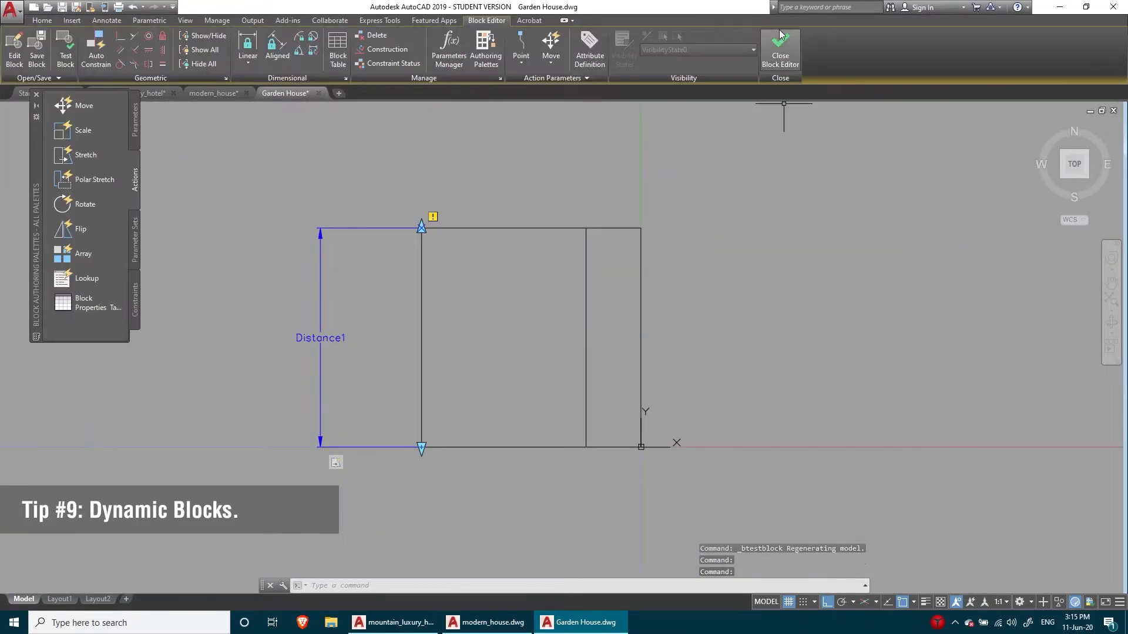
# Step: Close the block editor with the changes saved, and stretch the chair block beside the table by its lower-left grip
pyautogui.click(781, 44)
pyautogui.click(506, 286)
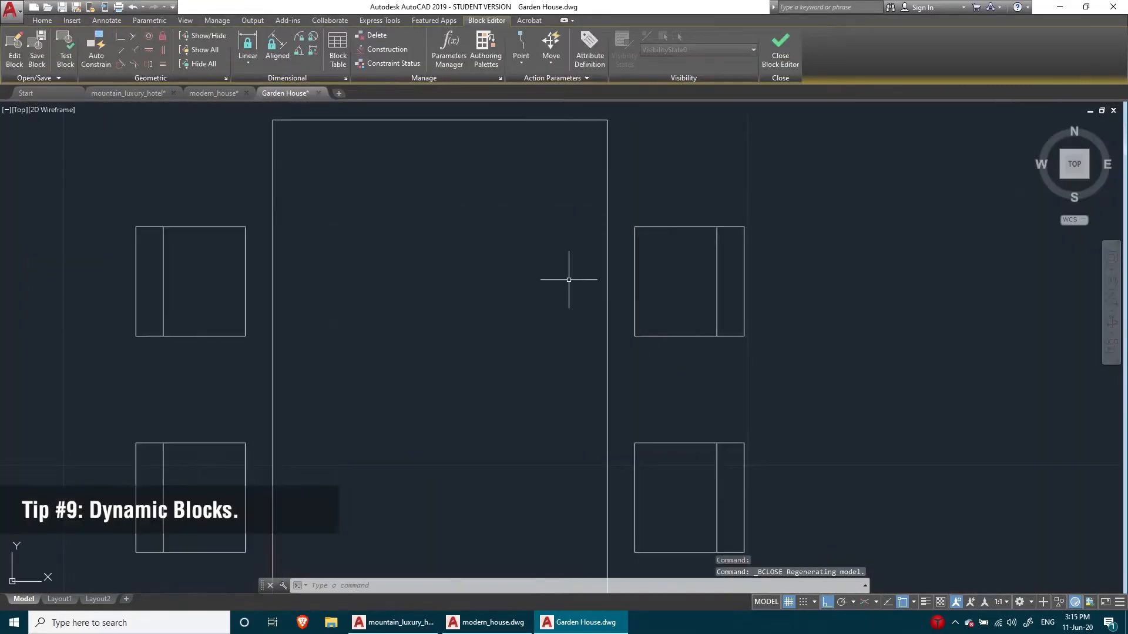
pyautogui.click(729, 247)
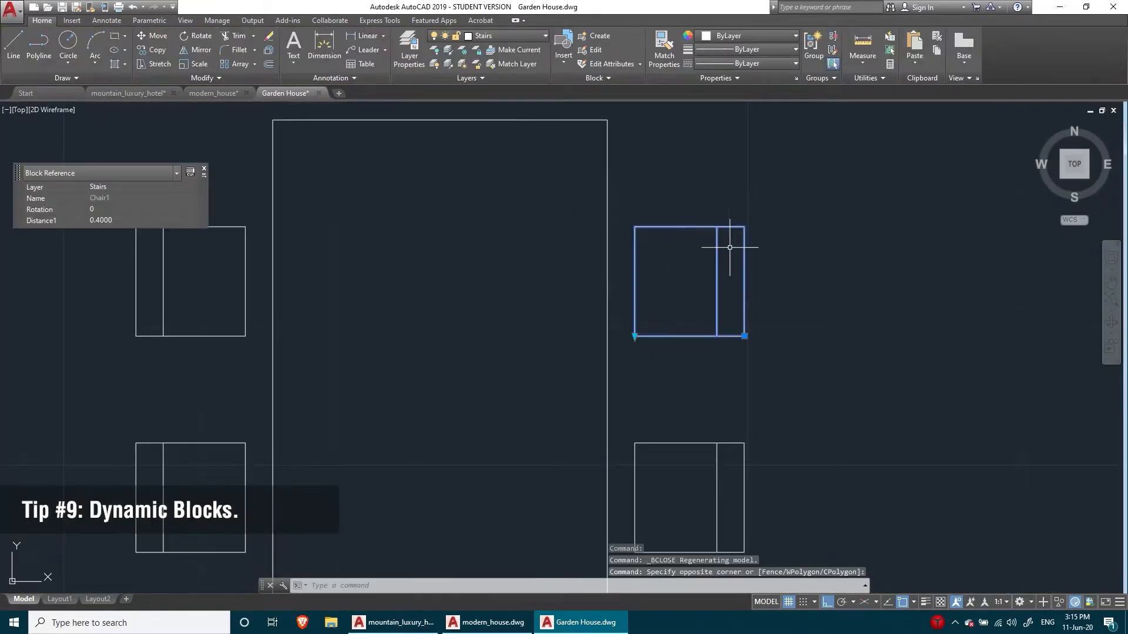
pyautogui.click(635, 336)
pyautogui.click(635, 229)
pyautogui.click(635, 227)
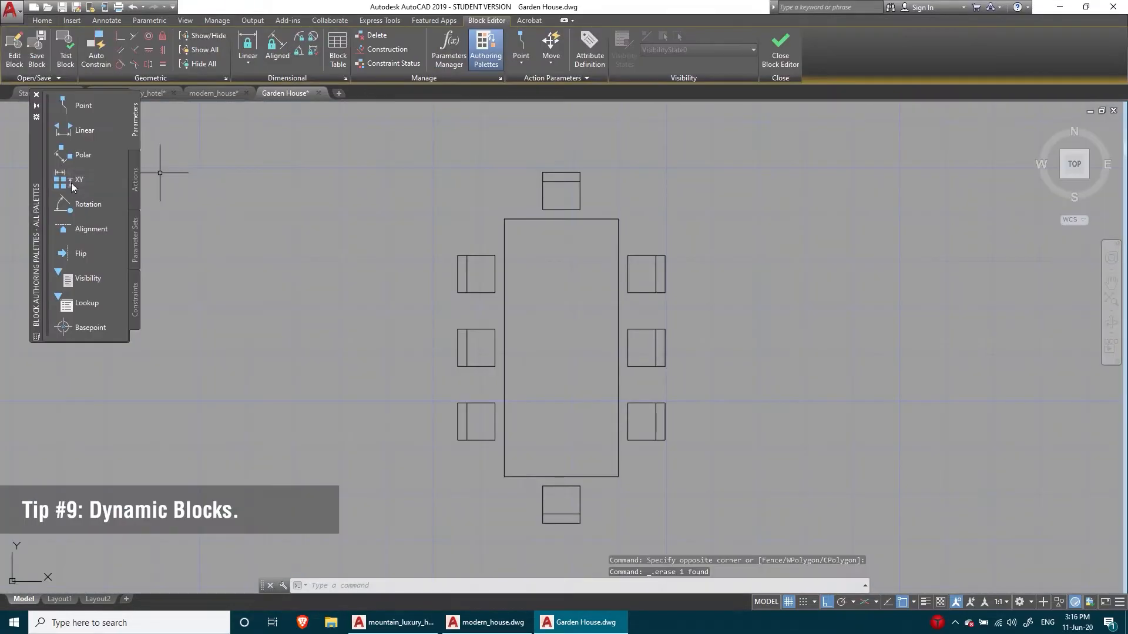
# Step: Place an XY parameter on the table block from the table's upper-right corner to its lower-left corner
pyautogui.click(79, 180)
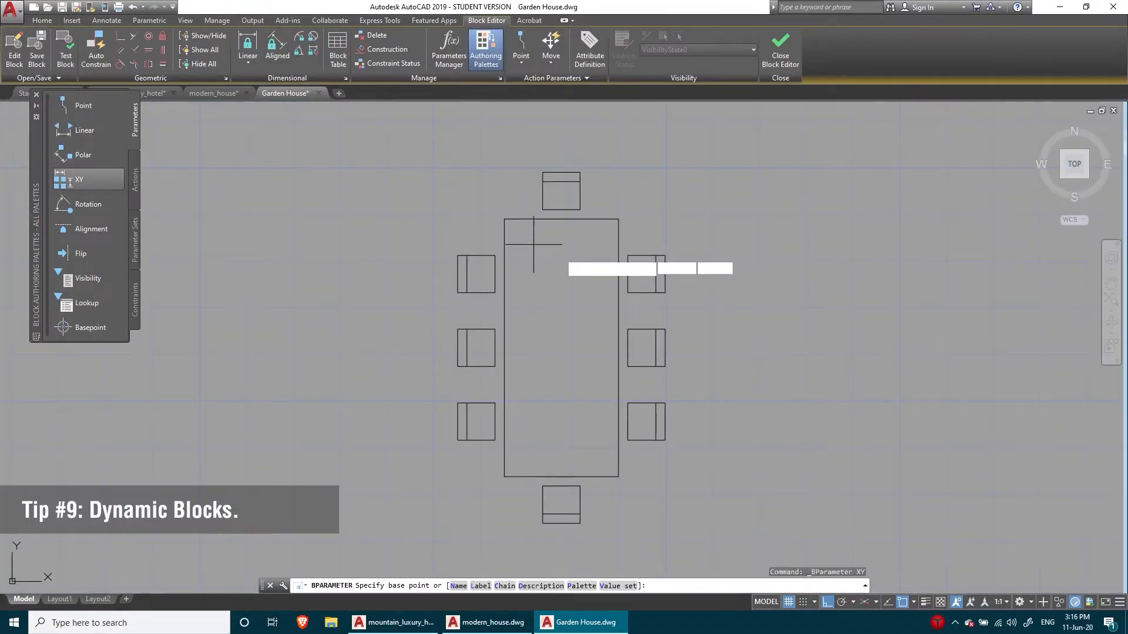
pyautogui.click(619, 218)
pyautogui.click(504, 476)
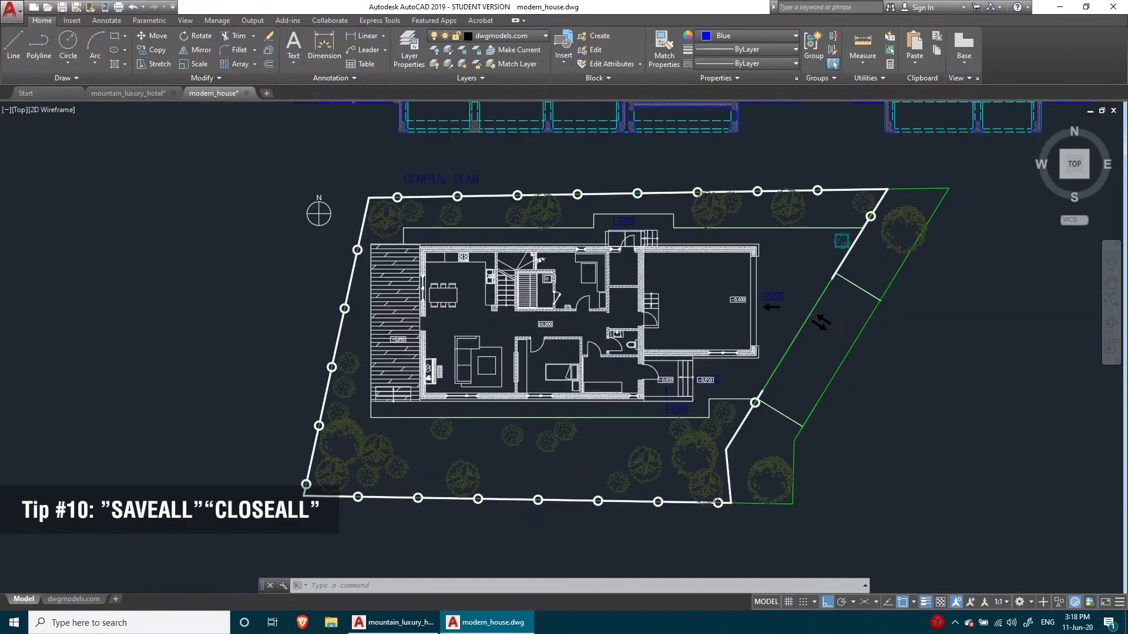
# Step: Save all open drawings at once with the SAVEALL command
pyautogui.scroll(5, 431, 265)
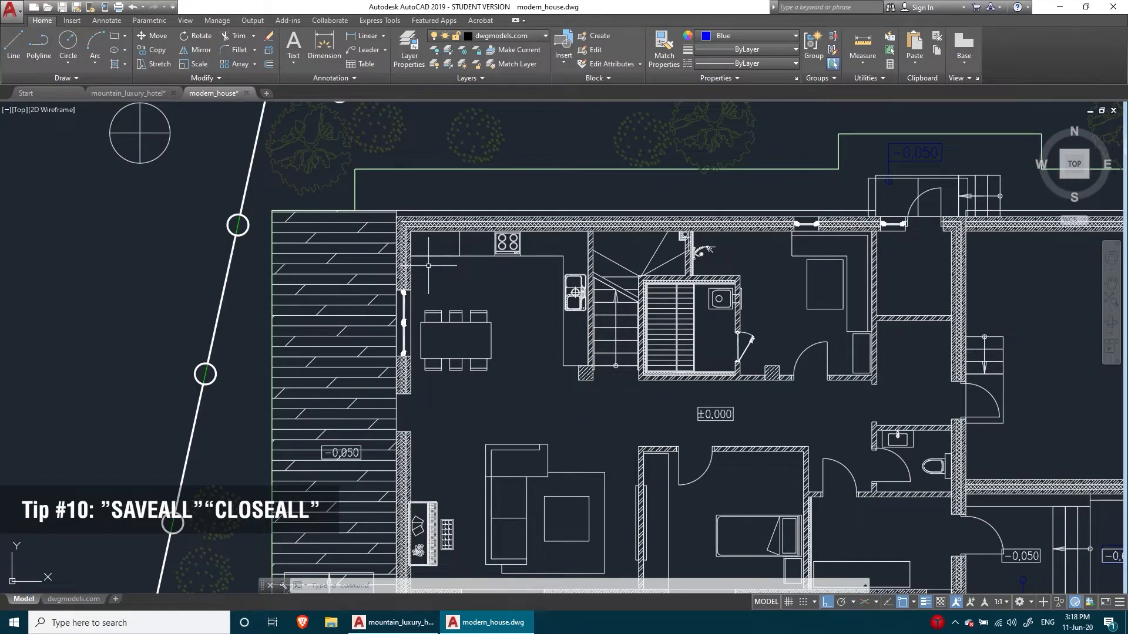
pyautogui.scroll(-2, 481, 302)
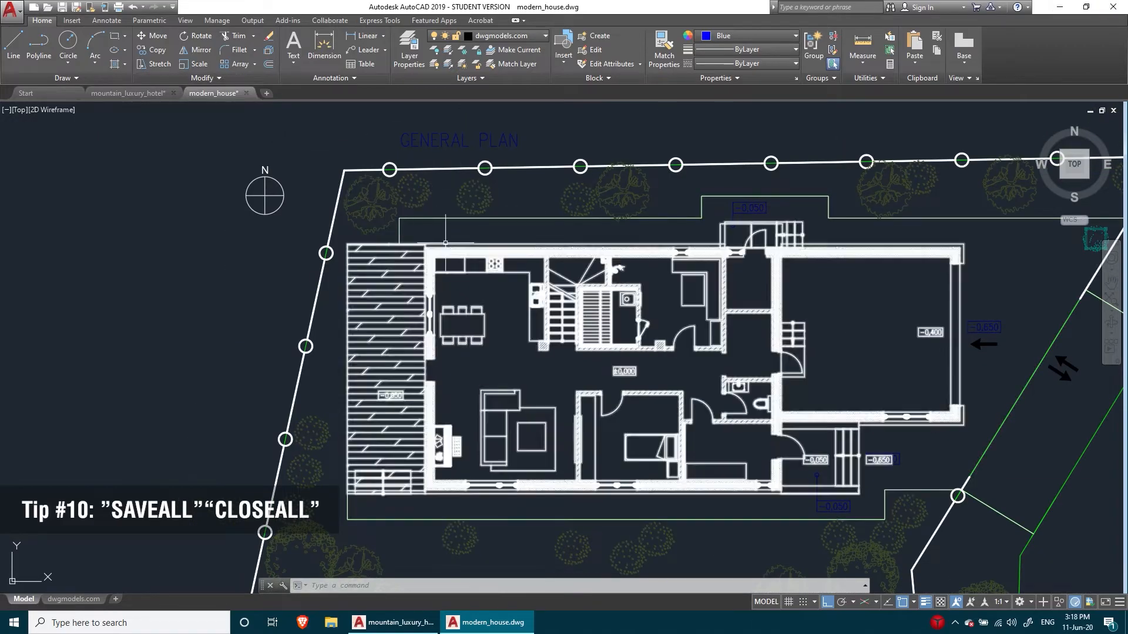
pyautogui.write('saveall')
pyautogui.press('Return')
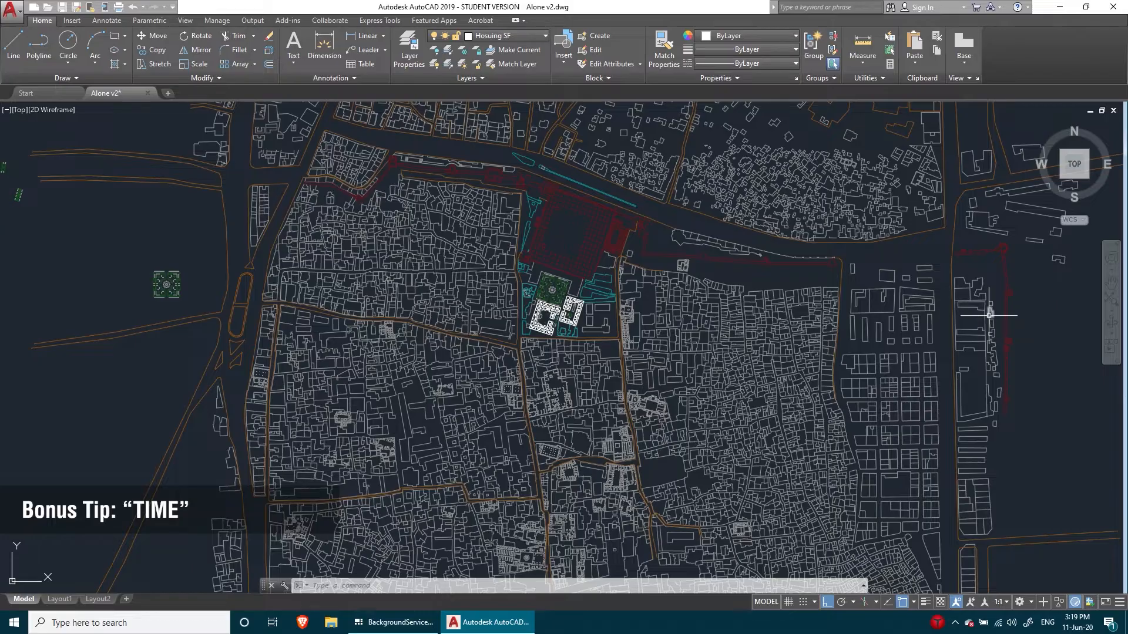
# Step: Run the TIME command in the Alone v2 drawing and examine its total editing time
pyautogui.write('TIME')
pyautogui.press('Return')
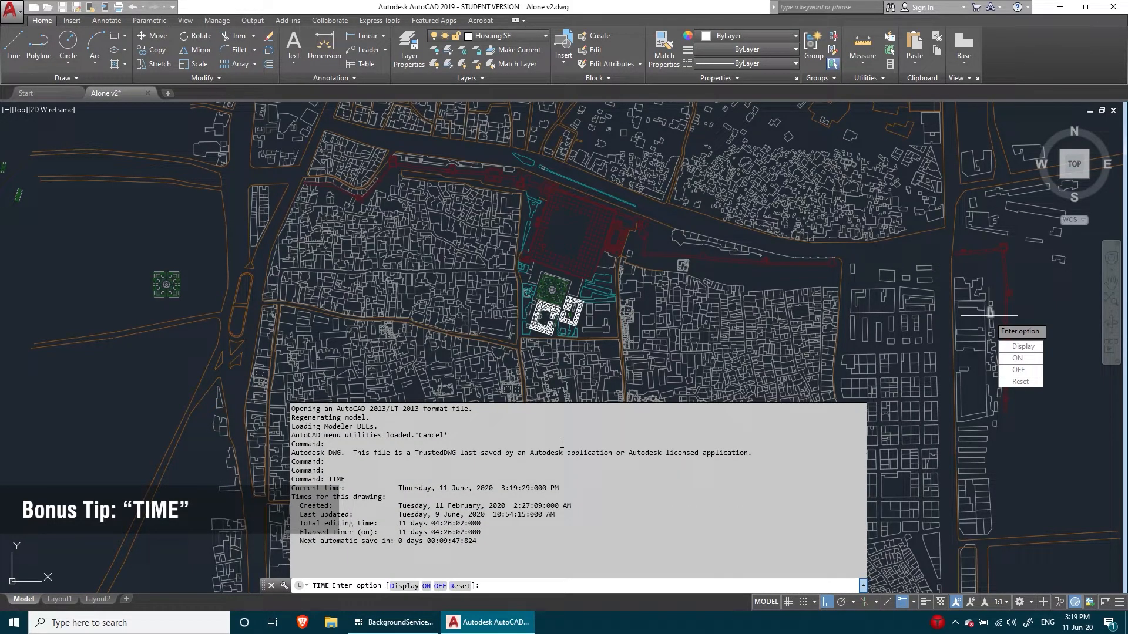
pyautogui.moveTo(300, 524); pyautogui.dragTo(426, 525)
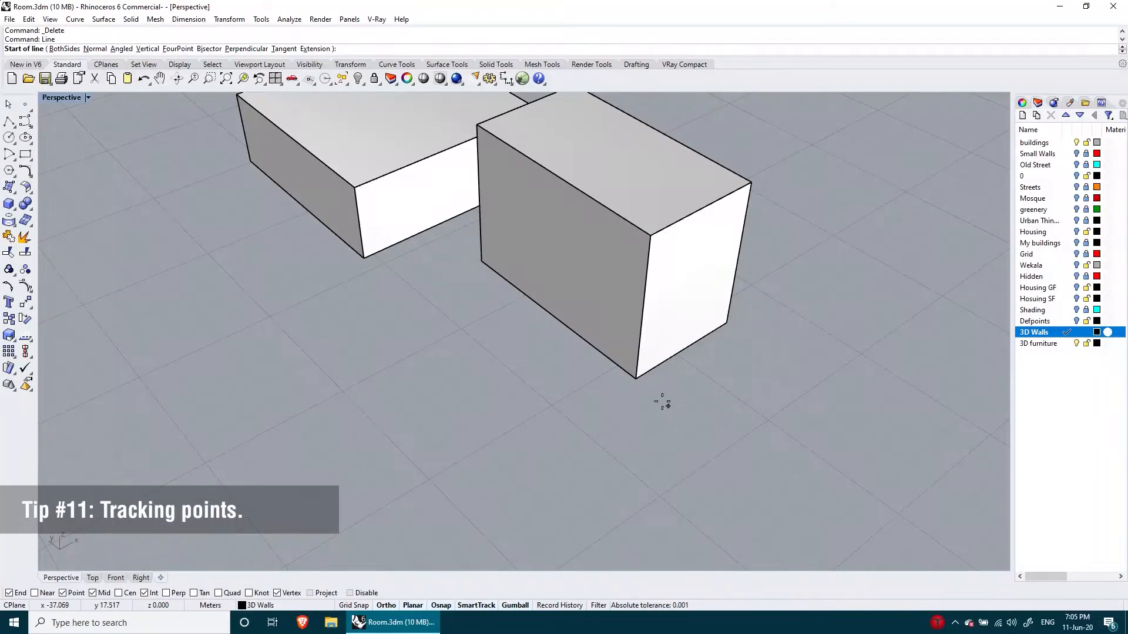
# Step: In Rhinoceros, draw a line from the nearer box's lower front corner to a tracked point near the other box
pyautogui.click(636, 378)
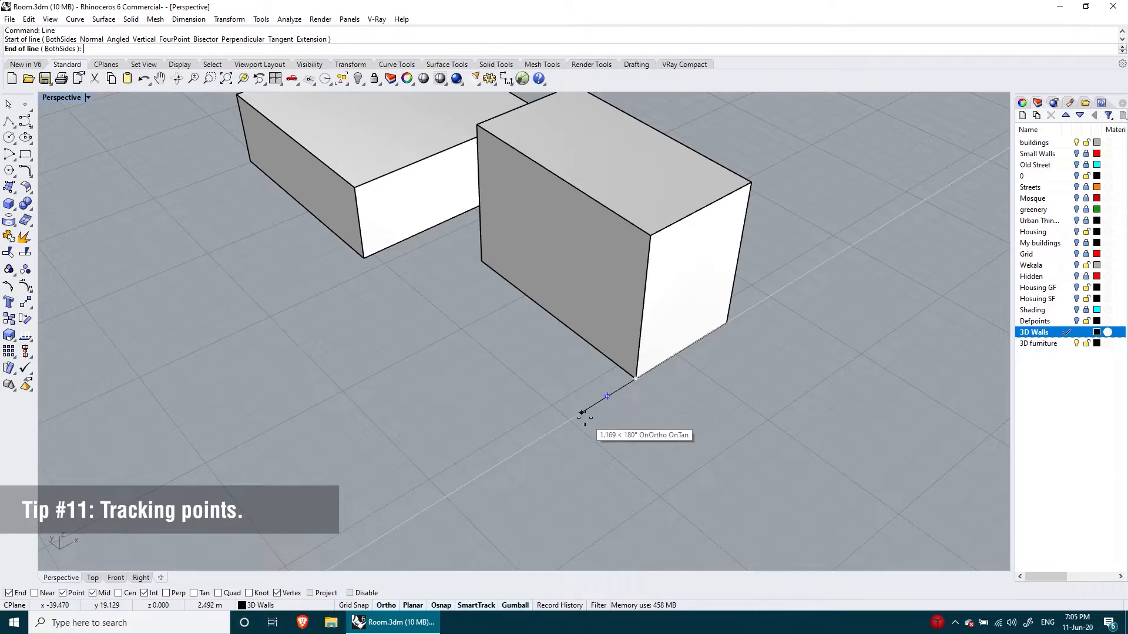
pyautogui.click(386, 266)
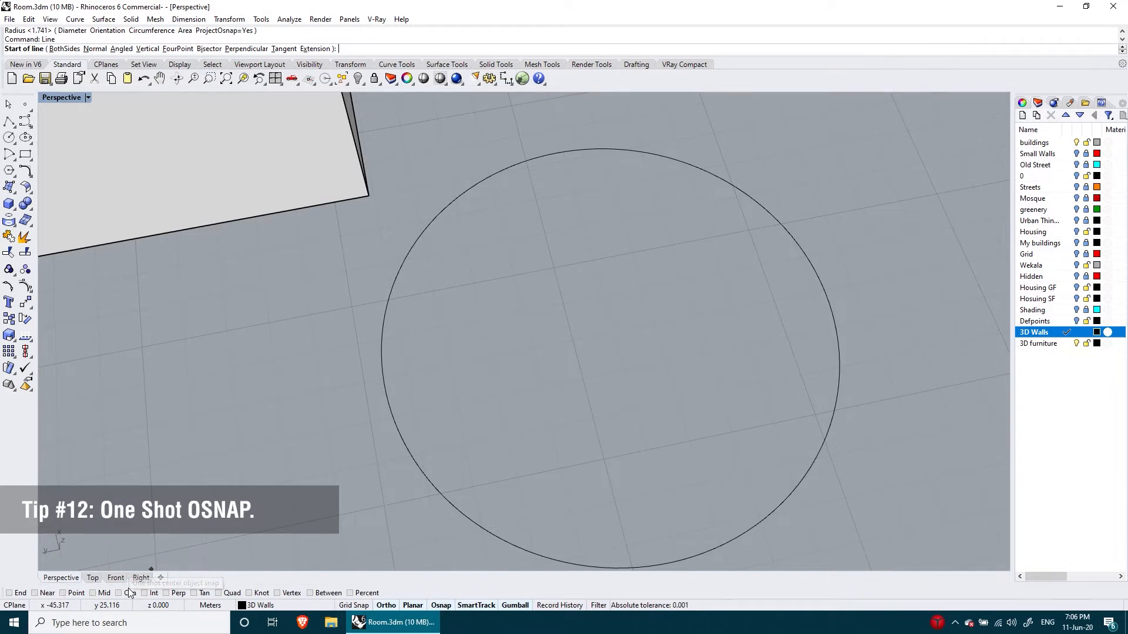
# Step: Draw a line starting at the circle's center, using the one-shot Cen object snap
pyautogui.click(130, 593)
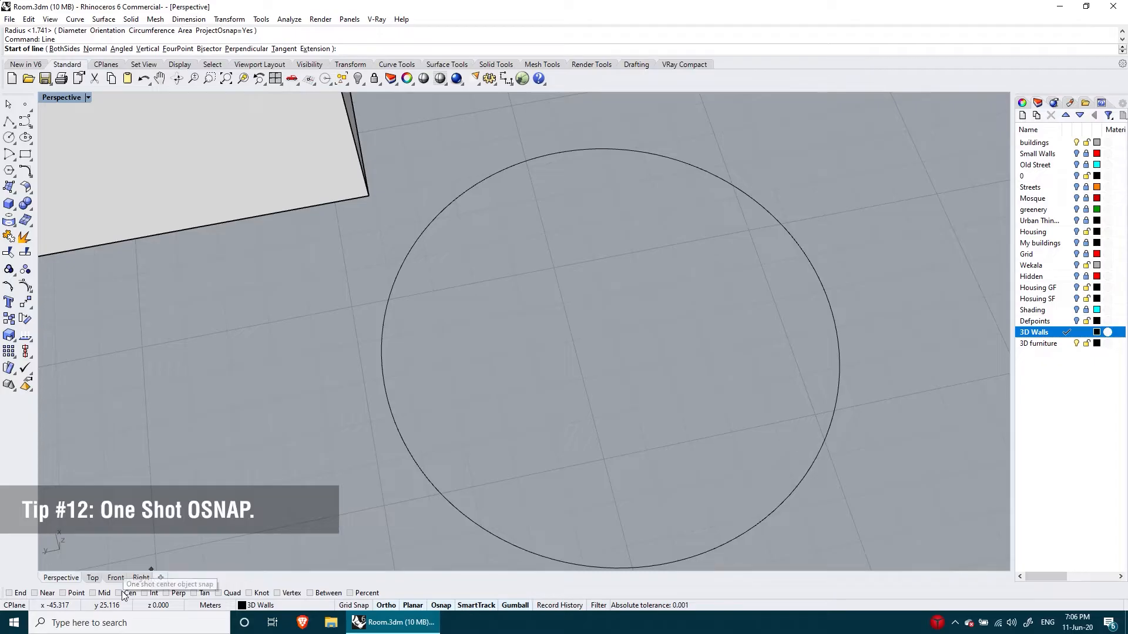
pyautogui.click(403, 253)
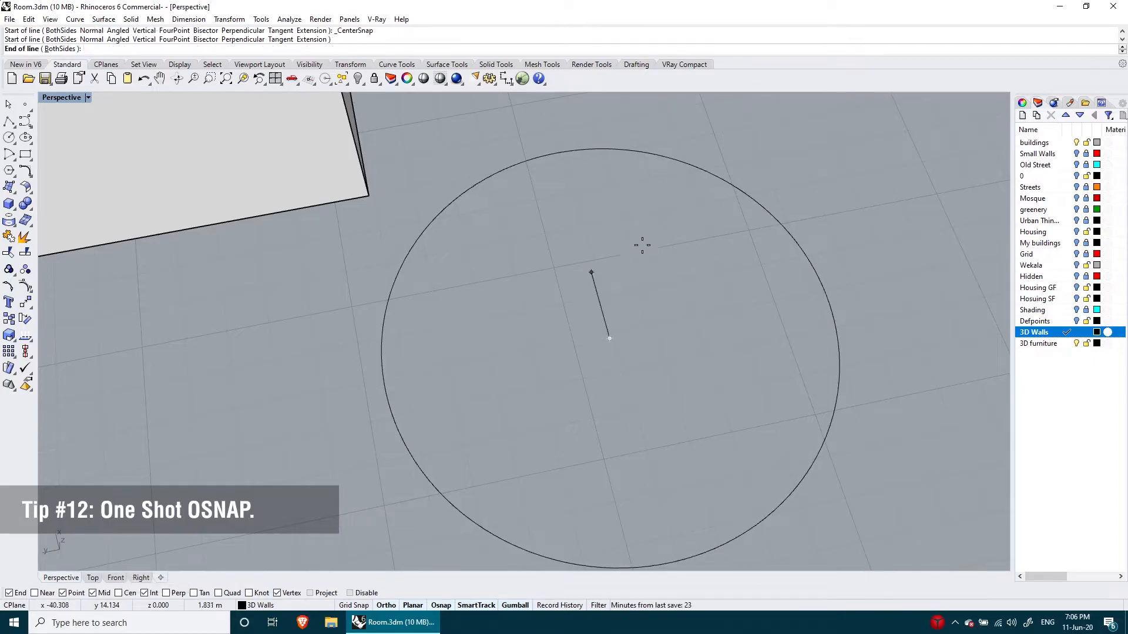
pyautogui.click(241, 377)
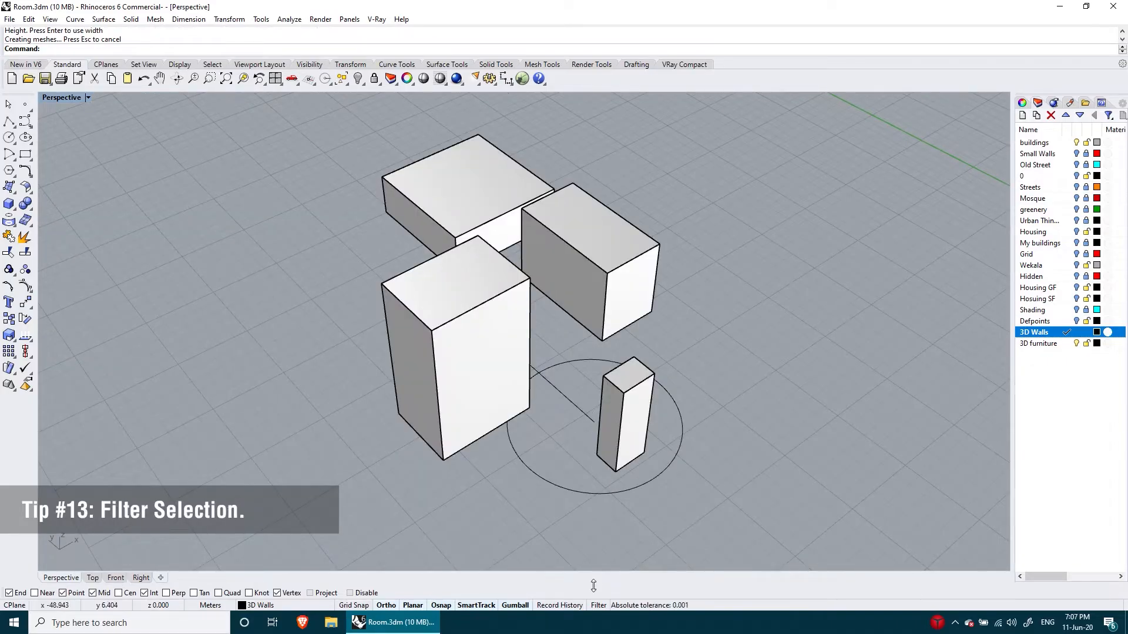
# Step: Limit the selection filter to Curves only and window-select the curves among the boxes
pyautogui.click(598, 605)
pyautogui.click(764, 213)
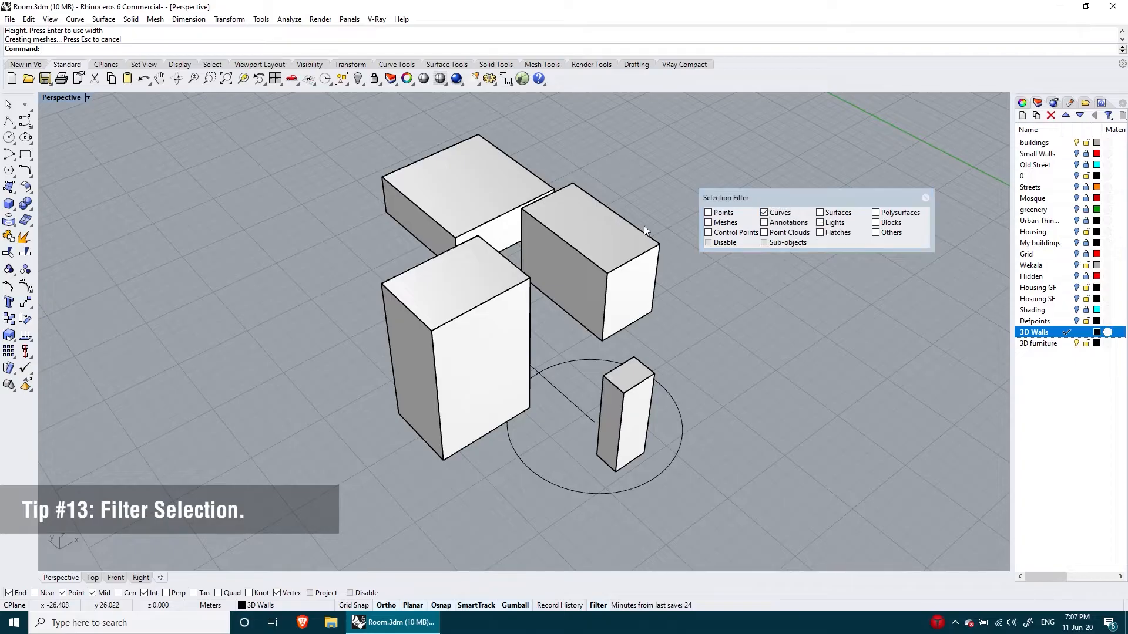
pyautogui.moveTo(592, 319); pyautogui.dragTo(514, 466)
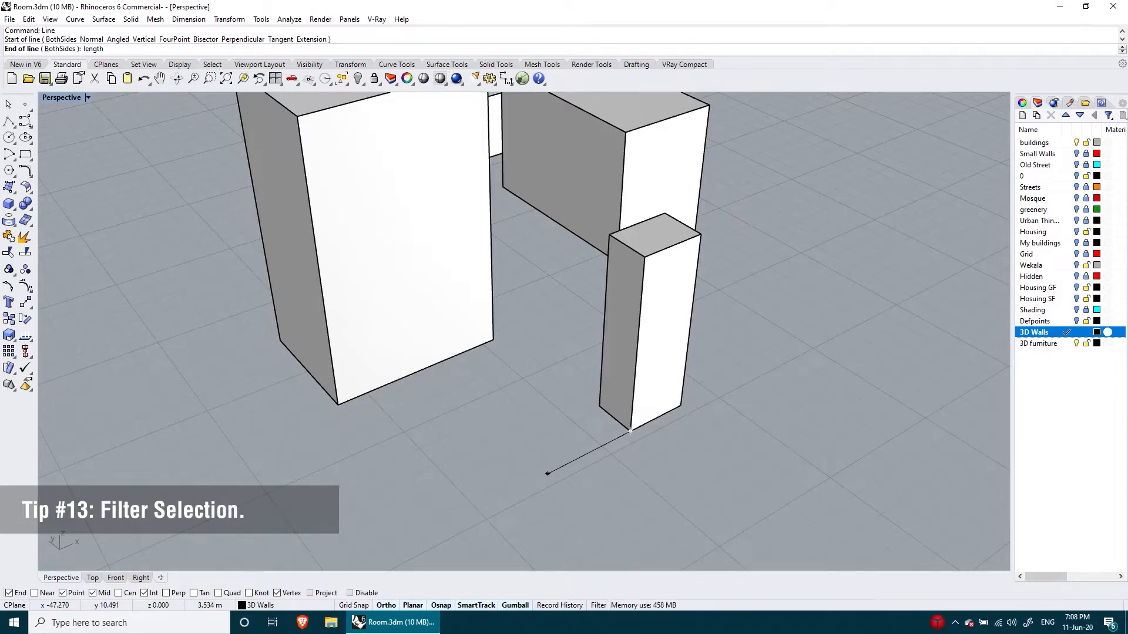
# Step: Within the Line command at the small box's lower corner, run Length on the large box's bottom front edge
pyautogui.press('Return')
pyautogui.click(469, 350)
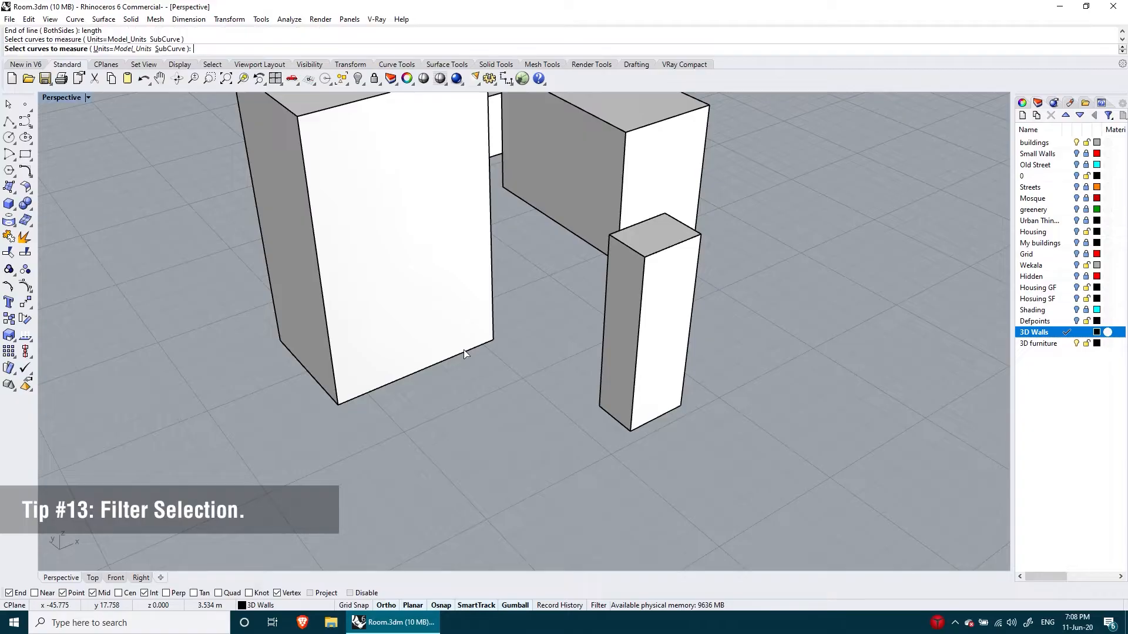
pyautogui.press('Return')
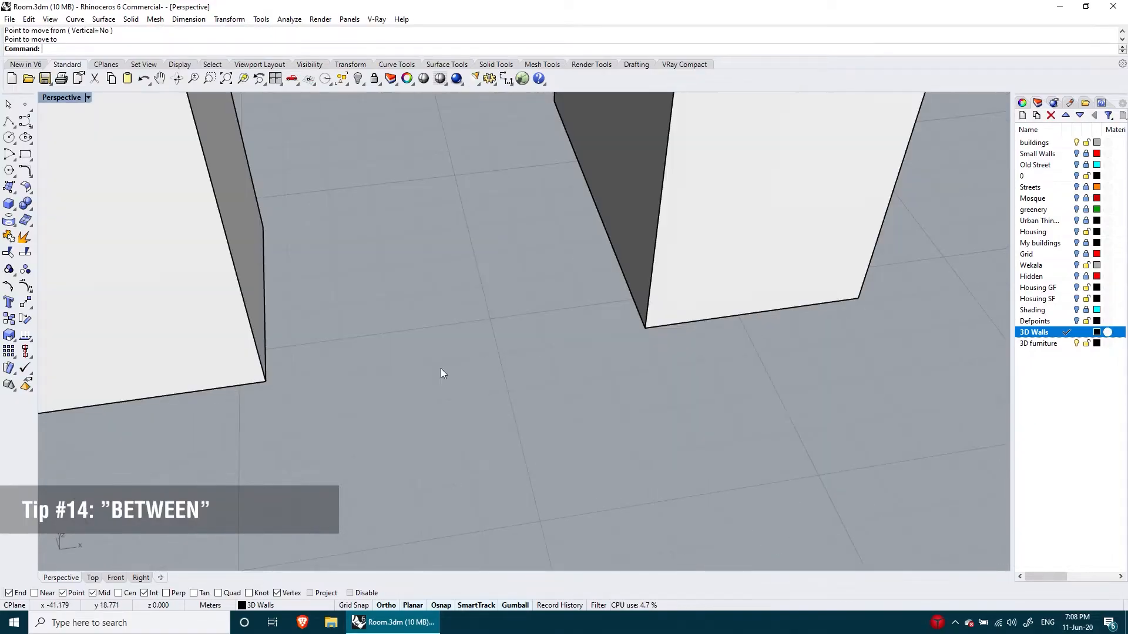
# Step: Start a line at the midpoint between the two boxes' facing lower corners, using the between snap
pyautogui.press('Return')
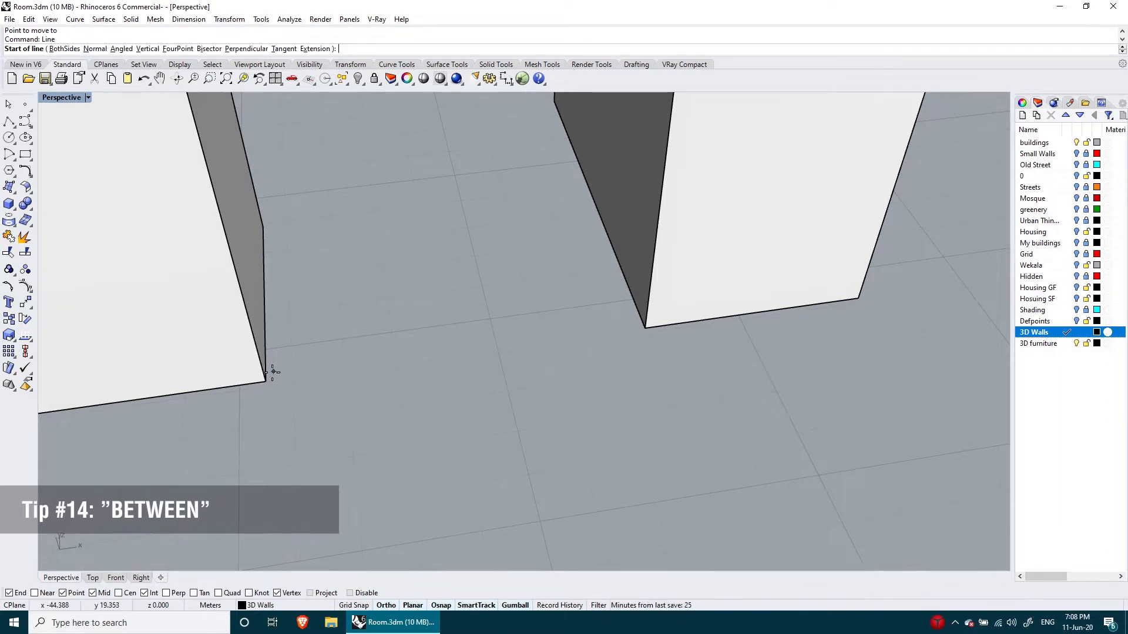
pyautogui.write('between')
pyautogui.press('Return')
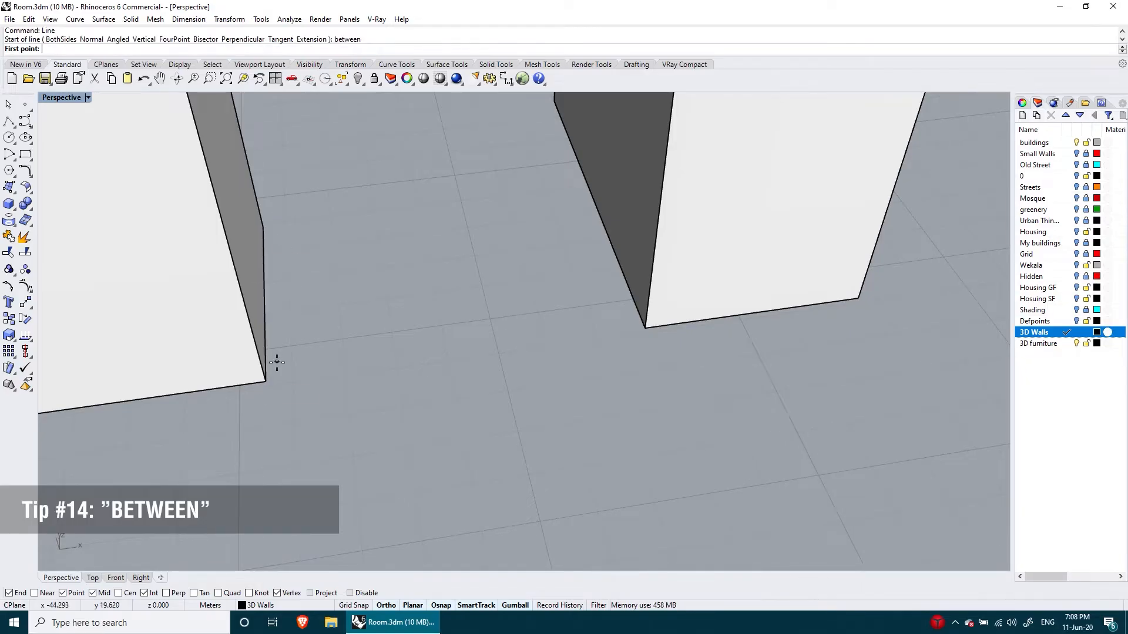
pyautogui.click(265, 382)
pyautogui.click(645, 327)
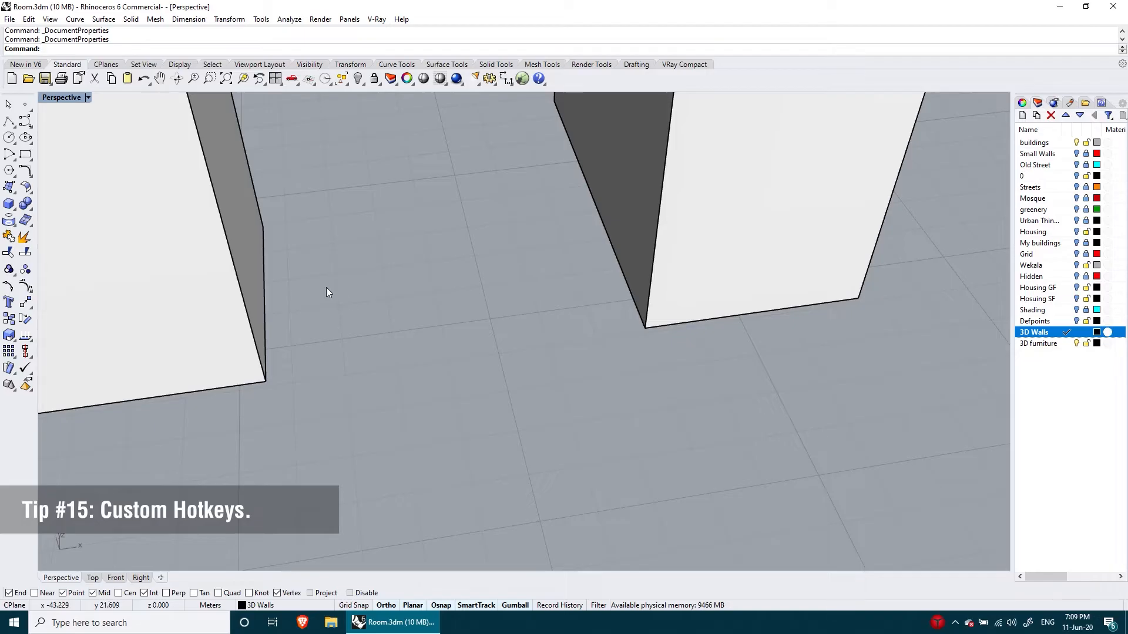
# Step: Examine the custom hotkey macros in the Keyboard page of the document properties, then close the dialog
pyautogui.click(9, 19)
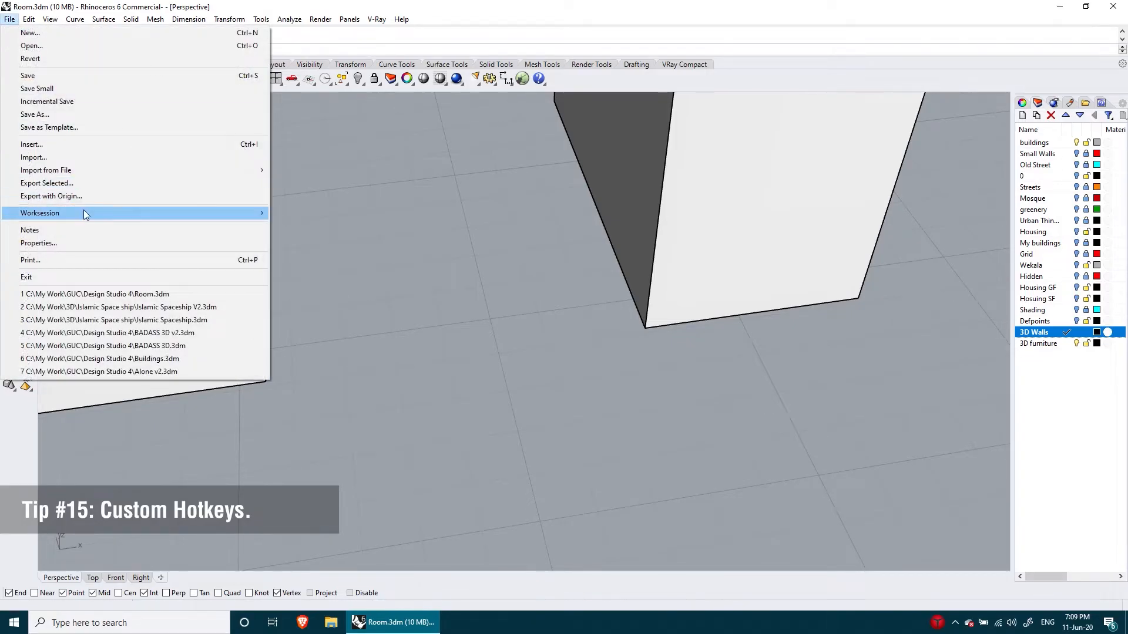
pyautogui.click(39, 243)
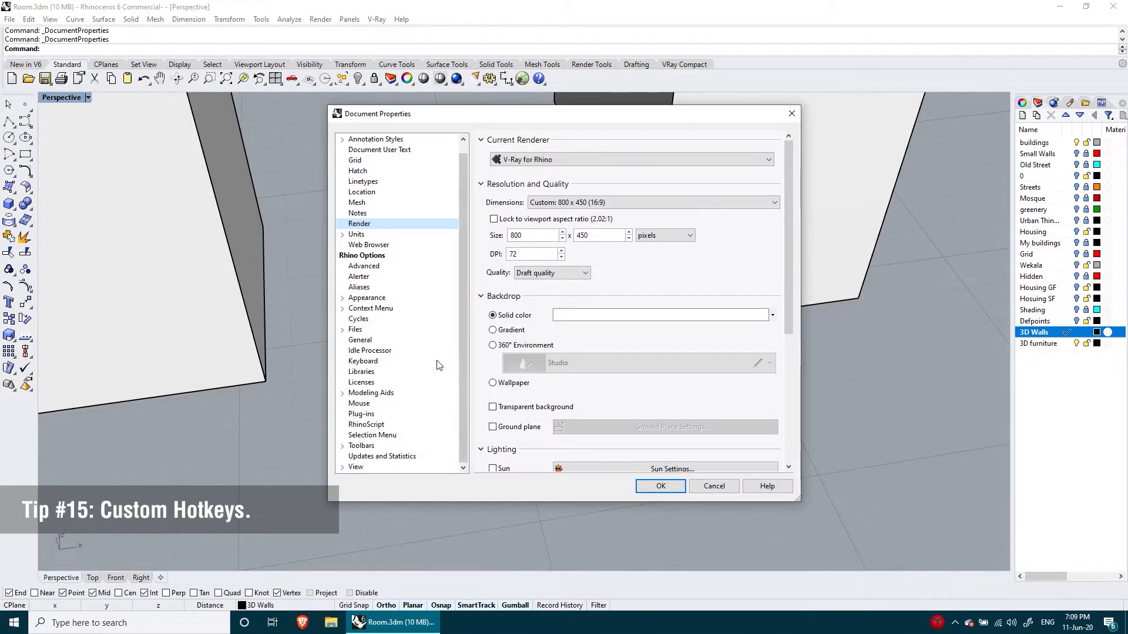
pyautogui.click(435, 362)
pyautogui.scroll(-1, 618, 186)
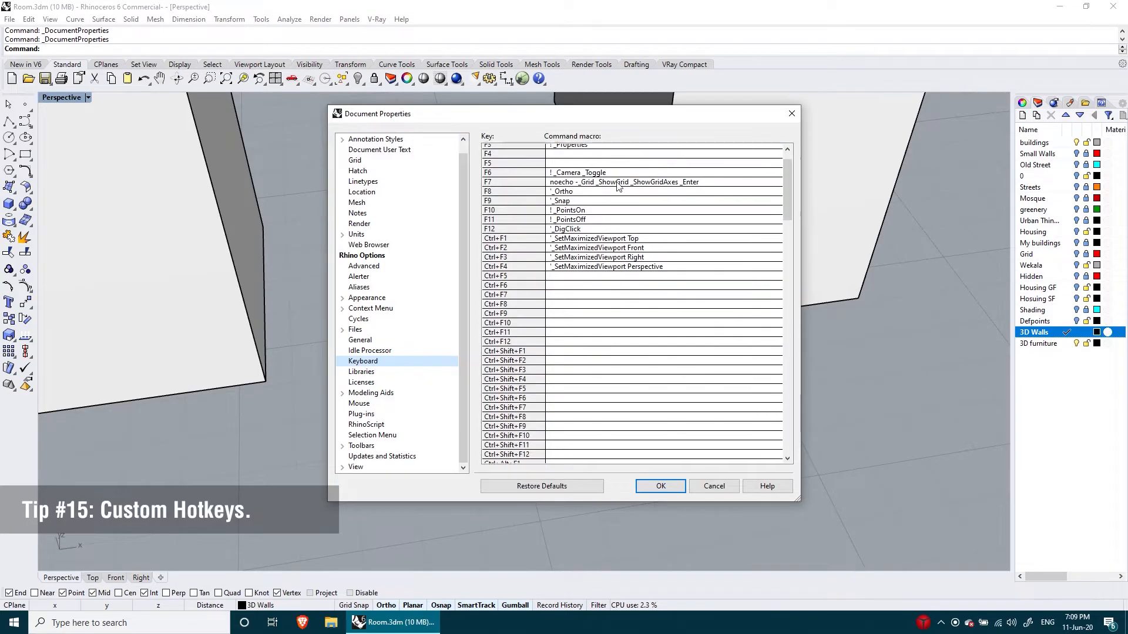
pyautogui.scroll(-12, 620, 182)
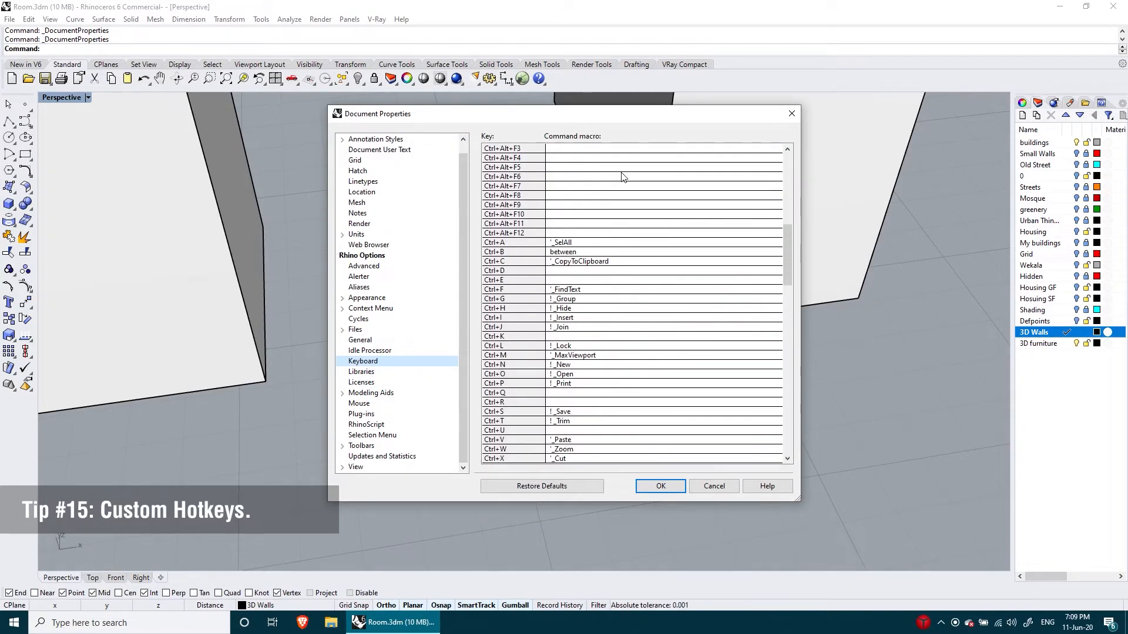
pyautogui.scroll(-3, 624, 176)
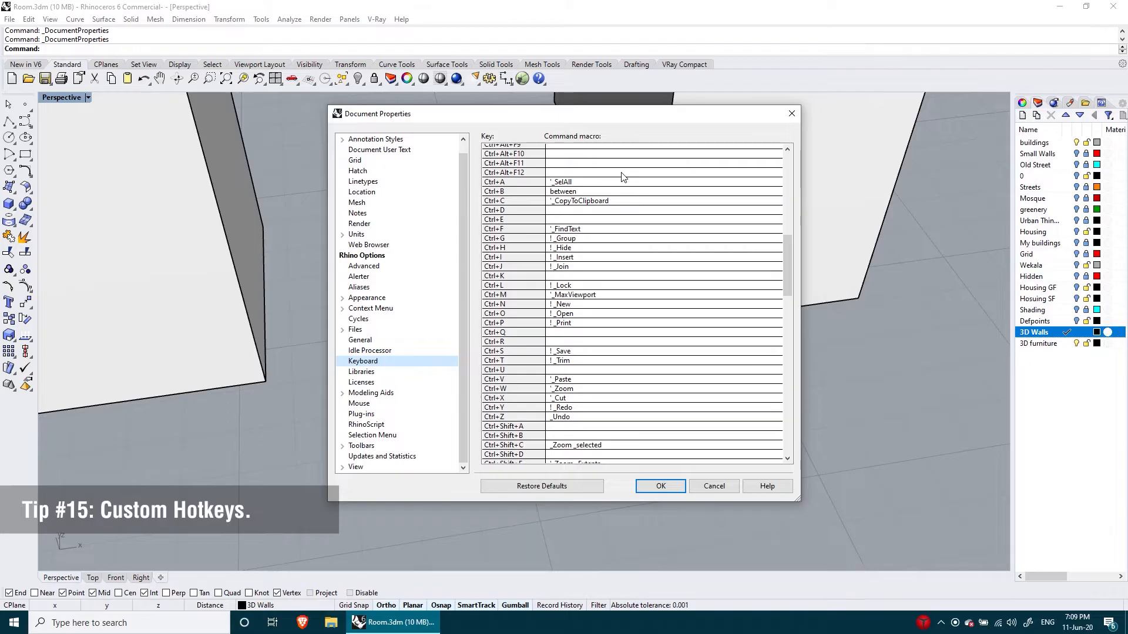
pyautogui.scroll(-1, 624, 177)
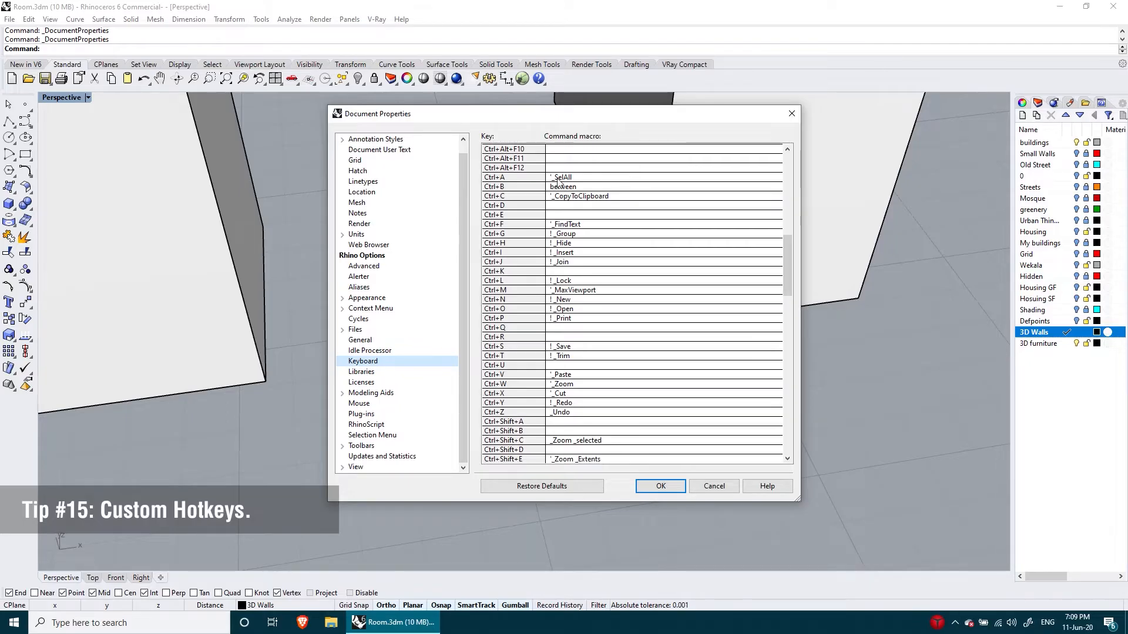
pyautogui.press('Return')
# Step: Select the box beside the tall one and frame it with the custom Zoom Selected hotkey
pyautogui.hotkey('ctrl', 'shift', 'c')
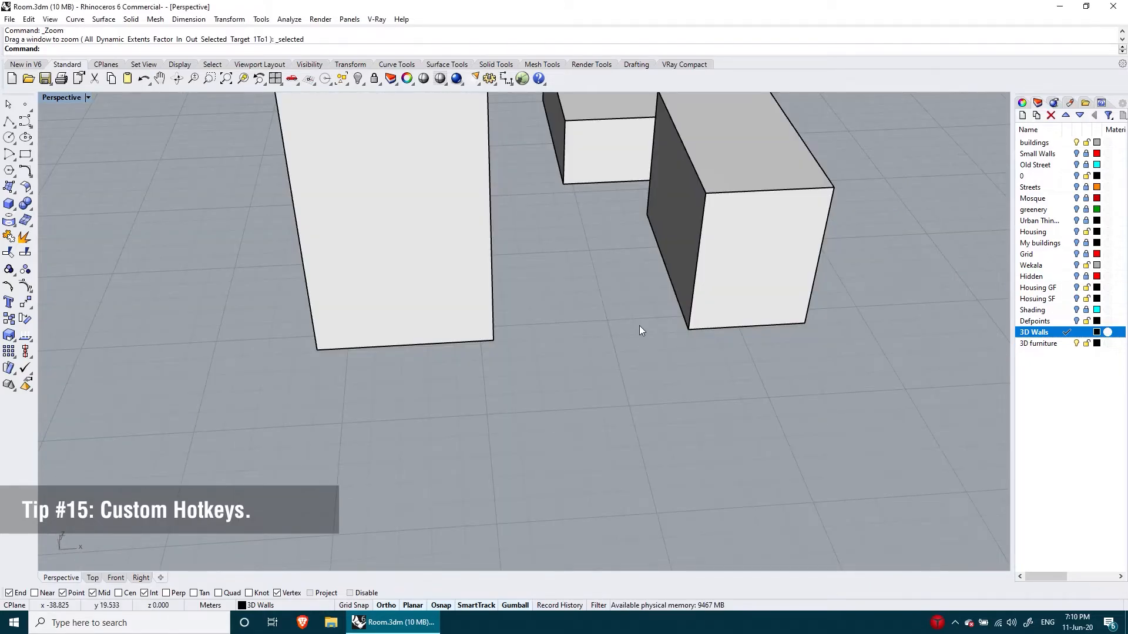
pyautogui.click(720, 261)
pyautogui.hotkey('ctrl', 'shift', 'c')
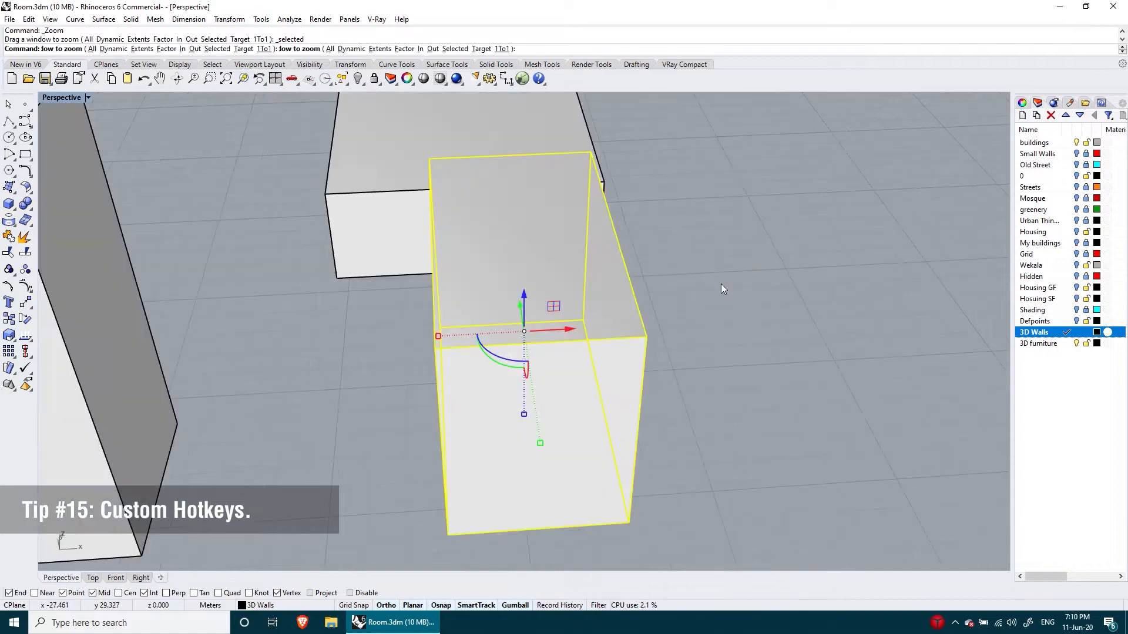
pyautogui.moveTo(621, 334); pyautogui.dragTo(593, 271, button='right')
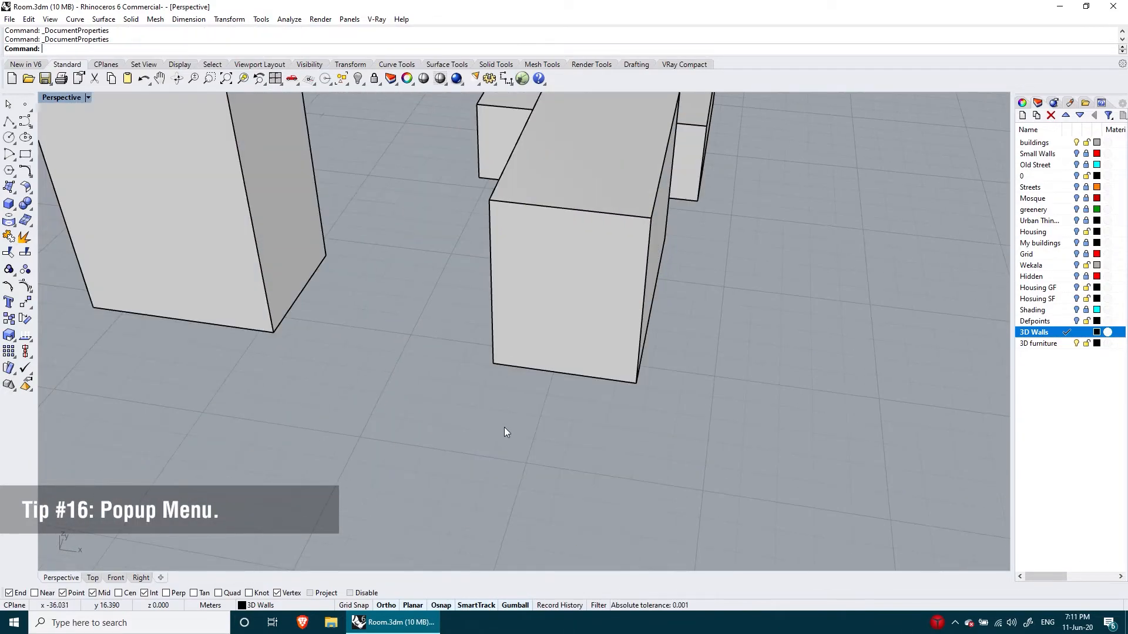
# Step: Show the popup toolbar in the viewport and open the toolbar choice for the middle mouse button in the Mouse options
pyautogui.middleClick(509, 414)
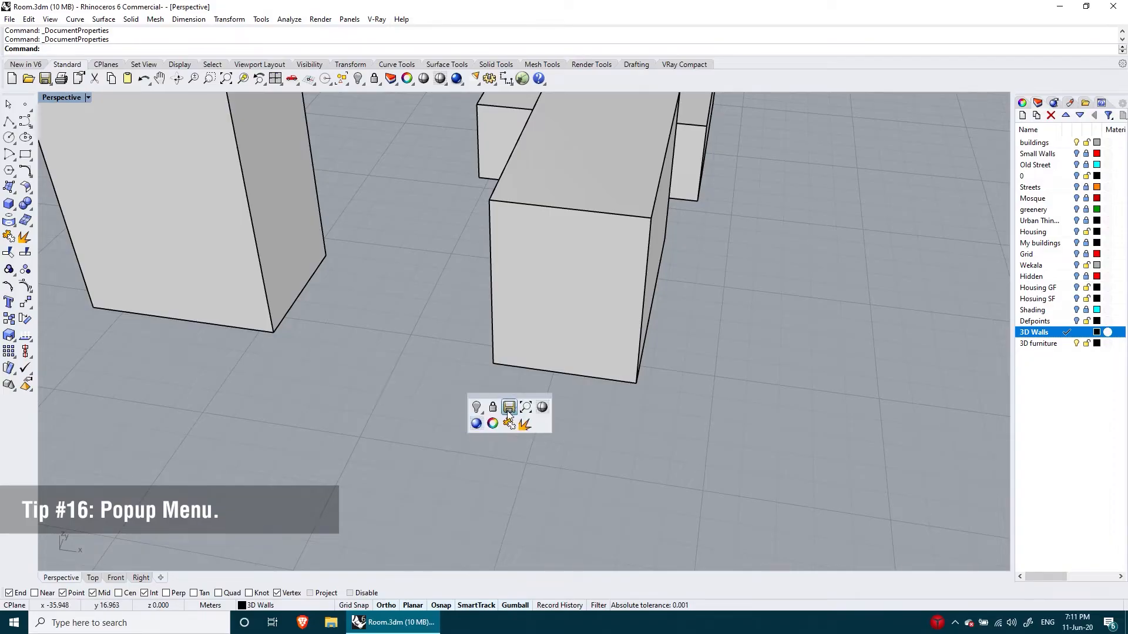
pyautogui.click(10, 19)
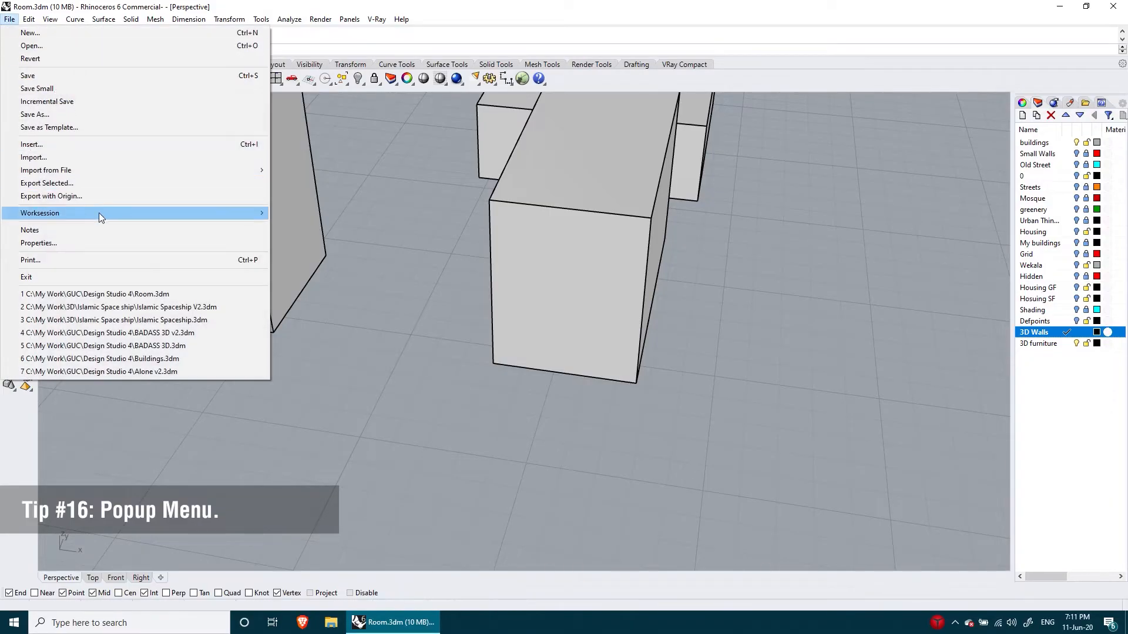
pyautogui.click(229, 243)
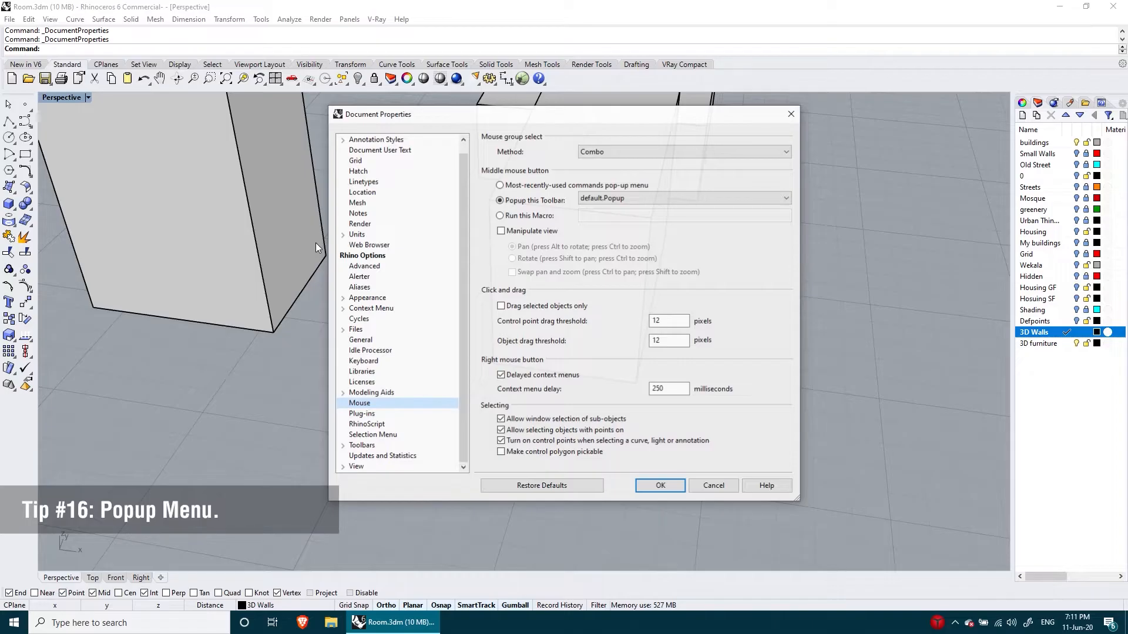
pyautogui.click(626, 200)
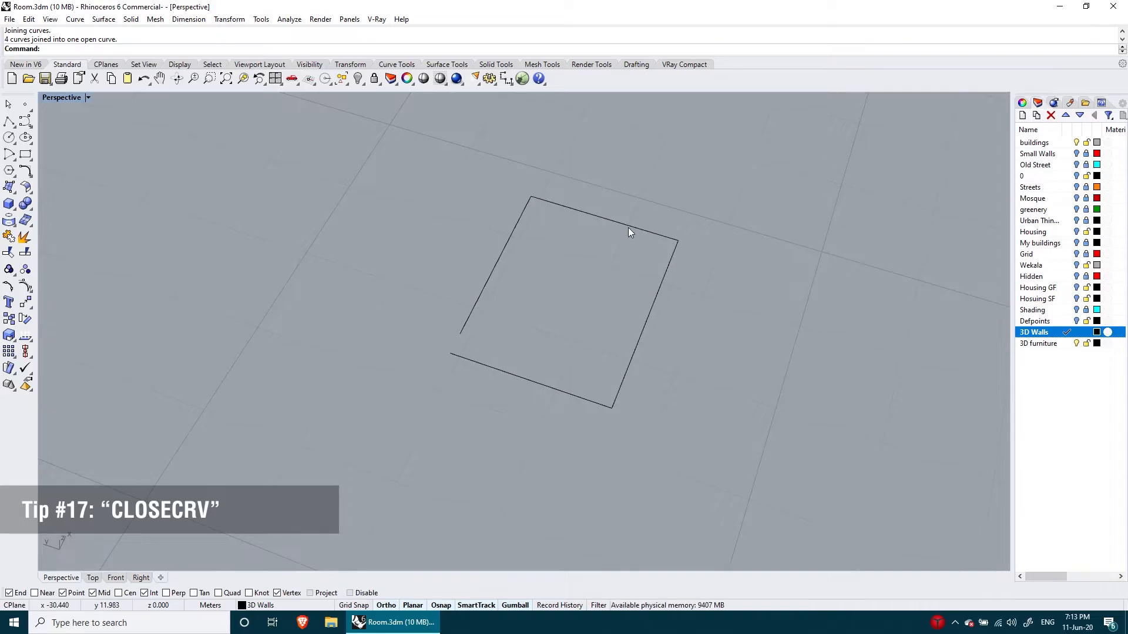
# Step: Select the open four-sided curve and close its gap with the CloseCrv command
pyautogui.scroll(3, 481, 308)
pyautogui.scroll(-5, 495, 288)
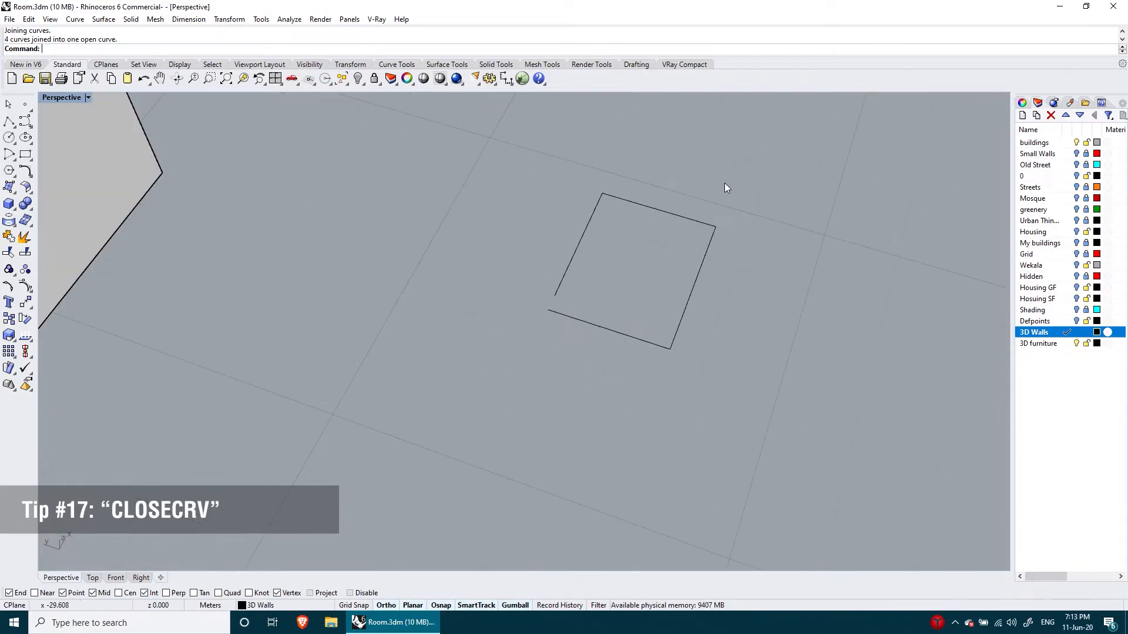
pyautogui.moveTo(726, 184); pyautogui.dragTo(534, 319)
pyautogui.write('CloseCrv')
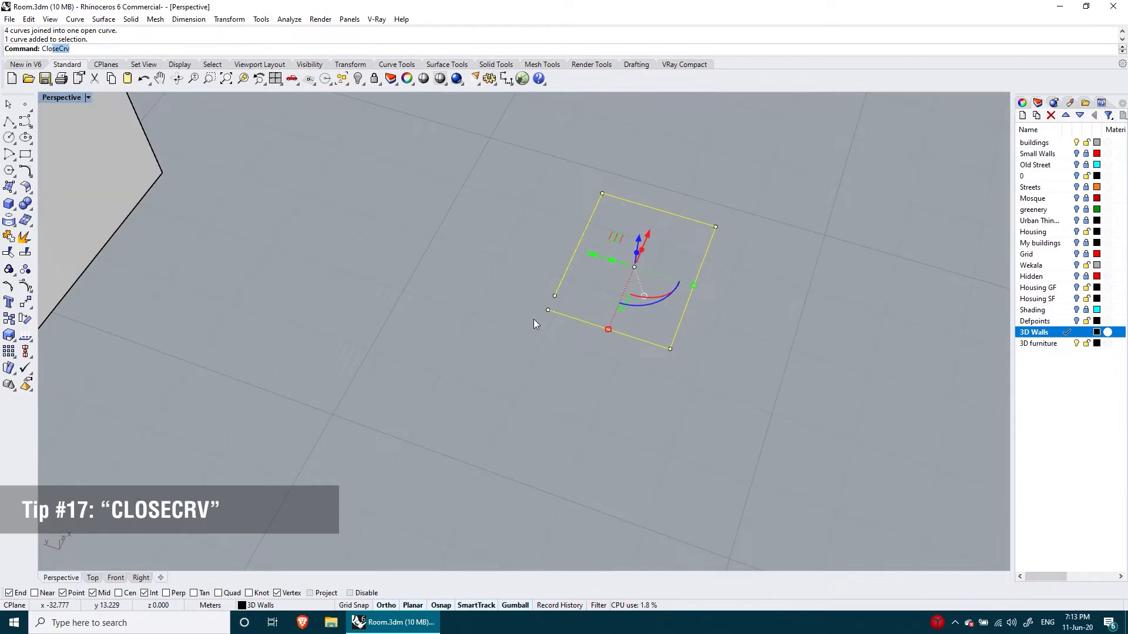
pyautogui.press('Return')
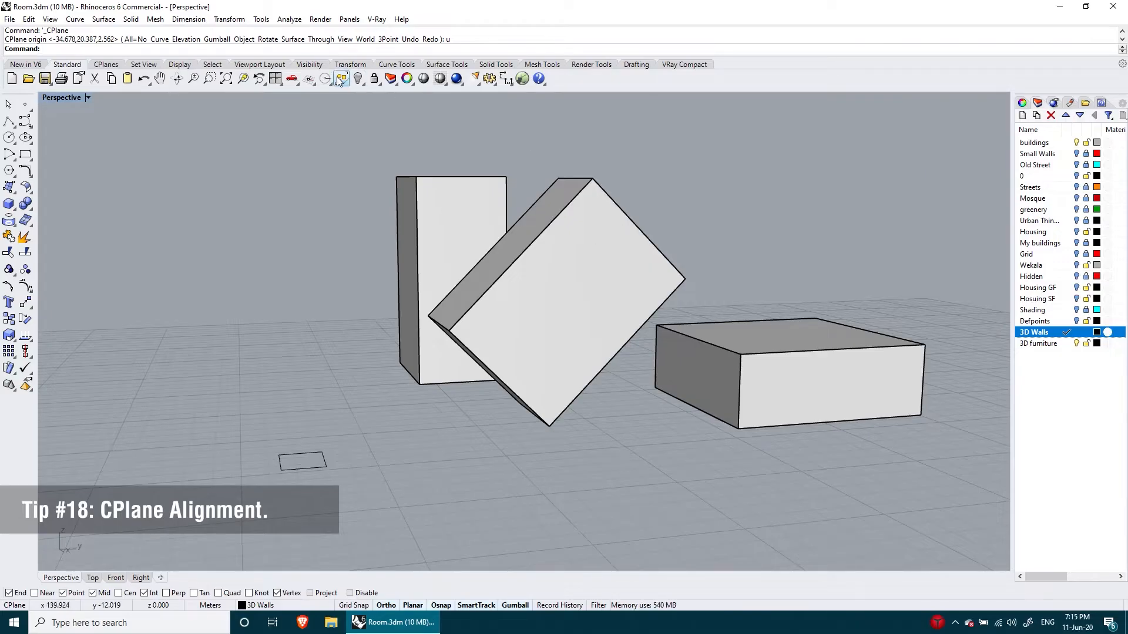
# Step: Align the construction plane to the tilted box using the CPlane Object option
pyautogui.click(309, 78)
pyautogui.click(241, 50)
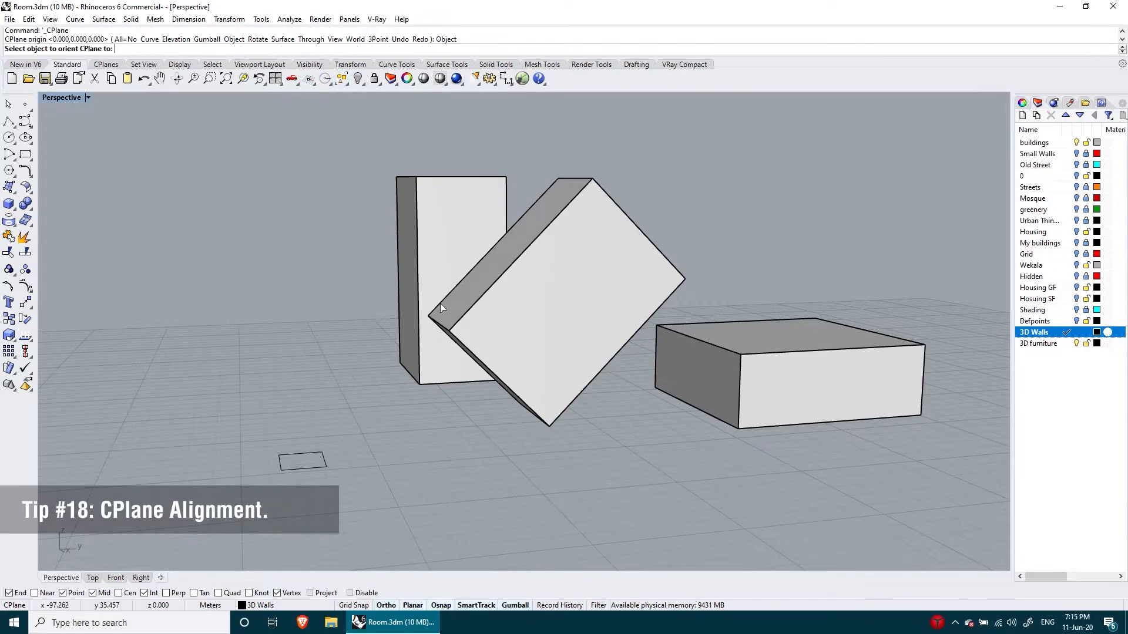
pyautogui.moveTo(478, 371); pyautogui.dragTo(531, 347, button='right')
pyautogui.click(472, 363)
# Step: Draw a circle on the aligned construction plane, beside the tilted box
pyautogui.moveTo(523, 272); pyautogui.dragTo(445, 291, button='right')
pyautogui.write('ci')
pyautogui.press('Return')
pyautogui.click(370, 439)
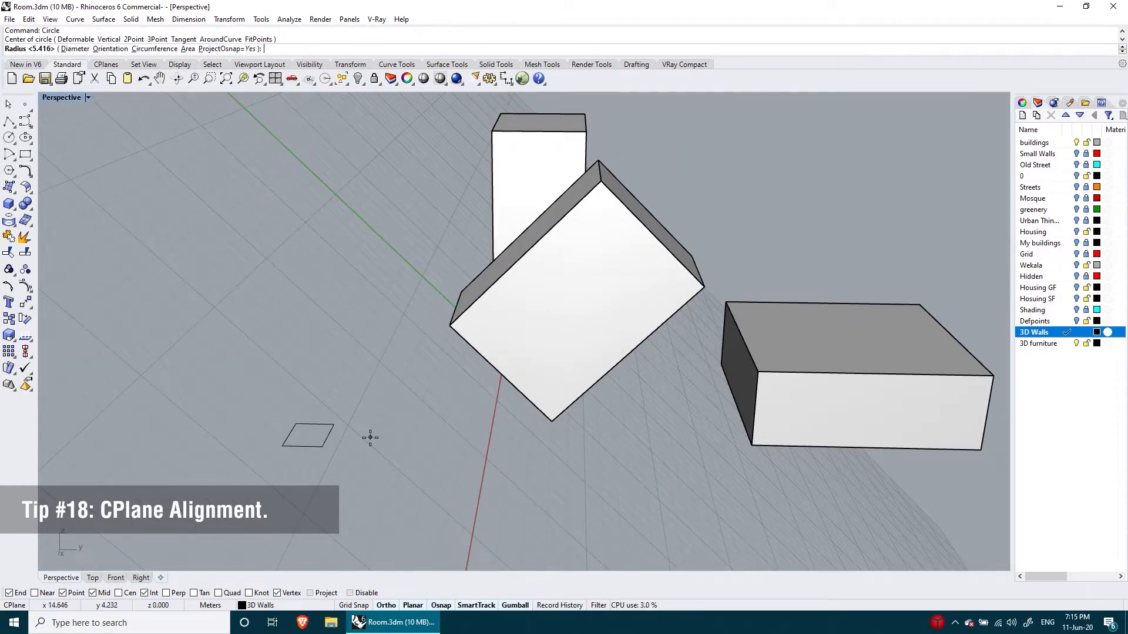
pyautogui.click(433, 410)
pyautogui.moveTo(396, 422)
pyautogui.mouseDown(button='right')
pyautogui.moveTo(431, 400)
pyautogui.moveTo(421, 405)
pyautogui.mouseUp(button='right')
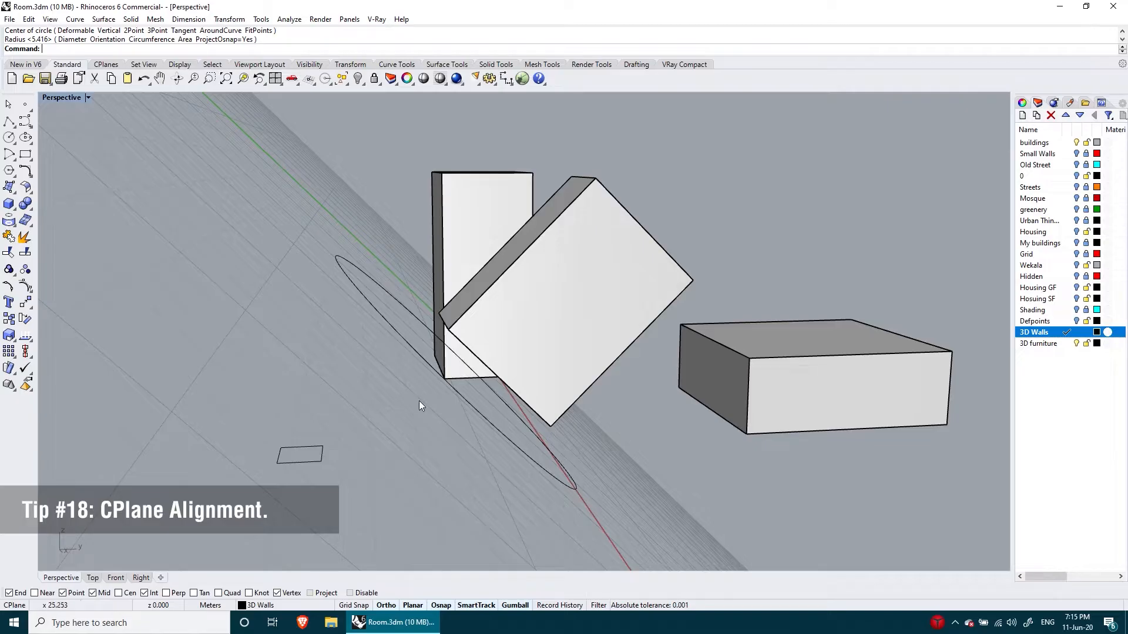
# Step: Undo the construction plane alignment
pyautogui.click(306, 83)
pyautogui.click(407, 49)
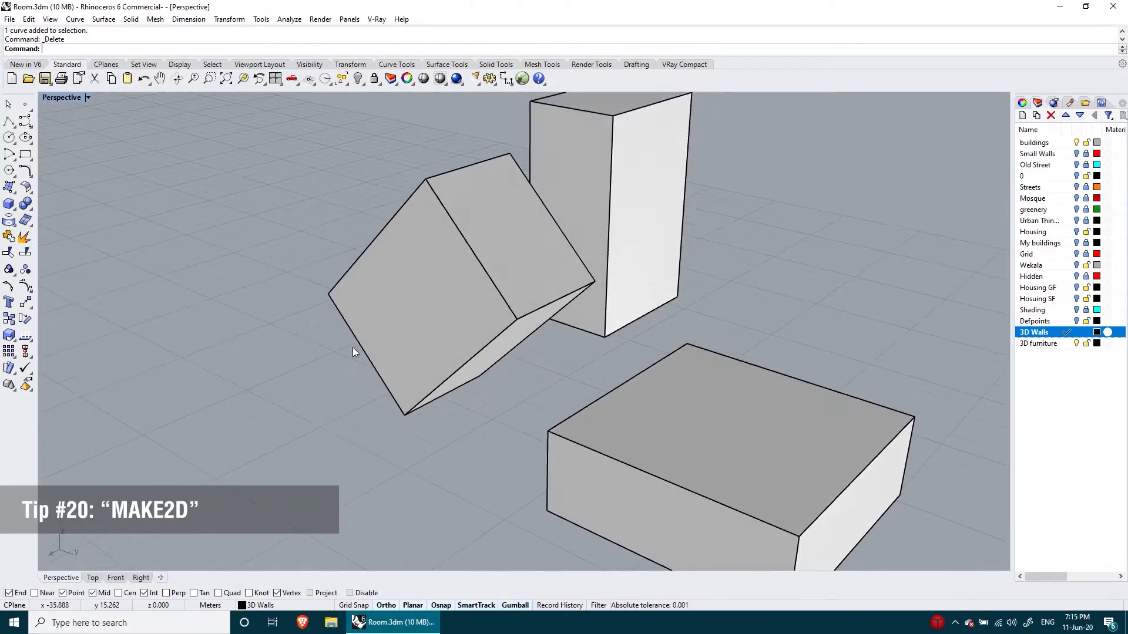
# Step: Create a 2D drawing of the three boxes from the Perspective view with Make2D, on the Make2D layer with grouped output
pyautogui.scroll(-3, 353, 347)
pyautogui.scroll(1, 454, 340)
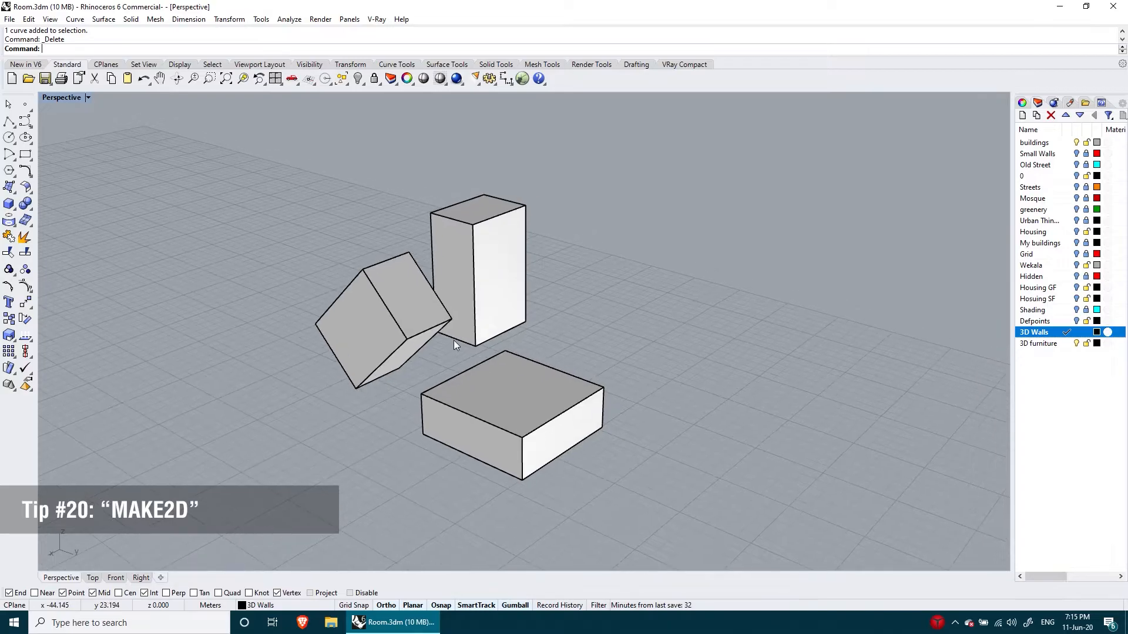
pyautogui.moveTo(618, 150); pyautogui.dragTo(252, 538)
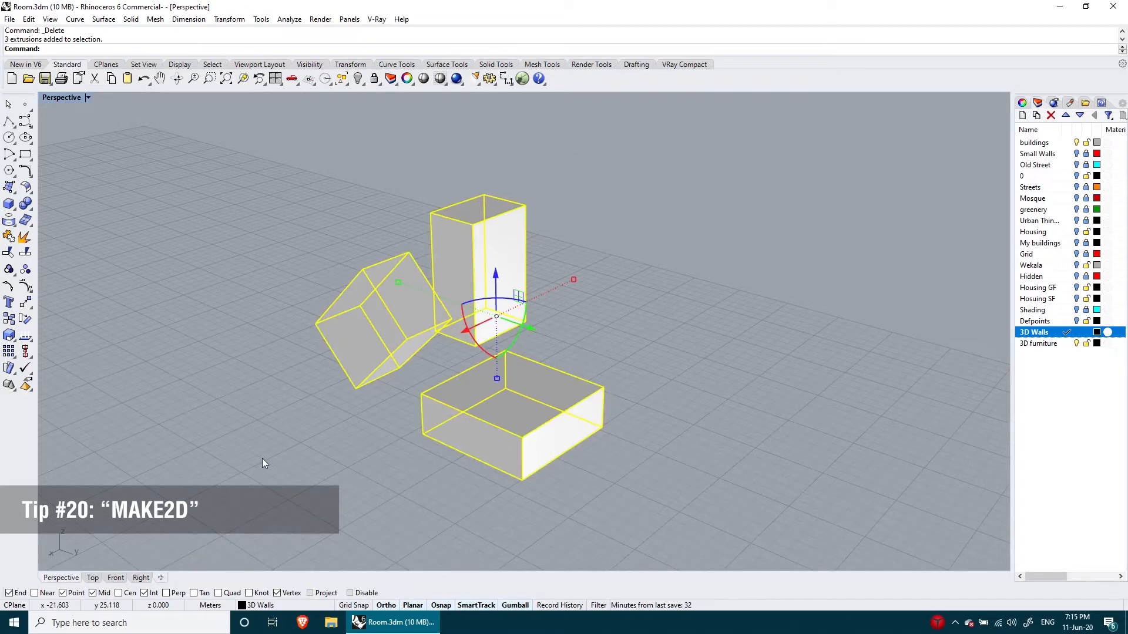
pyautogui.write('ke2D')
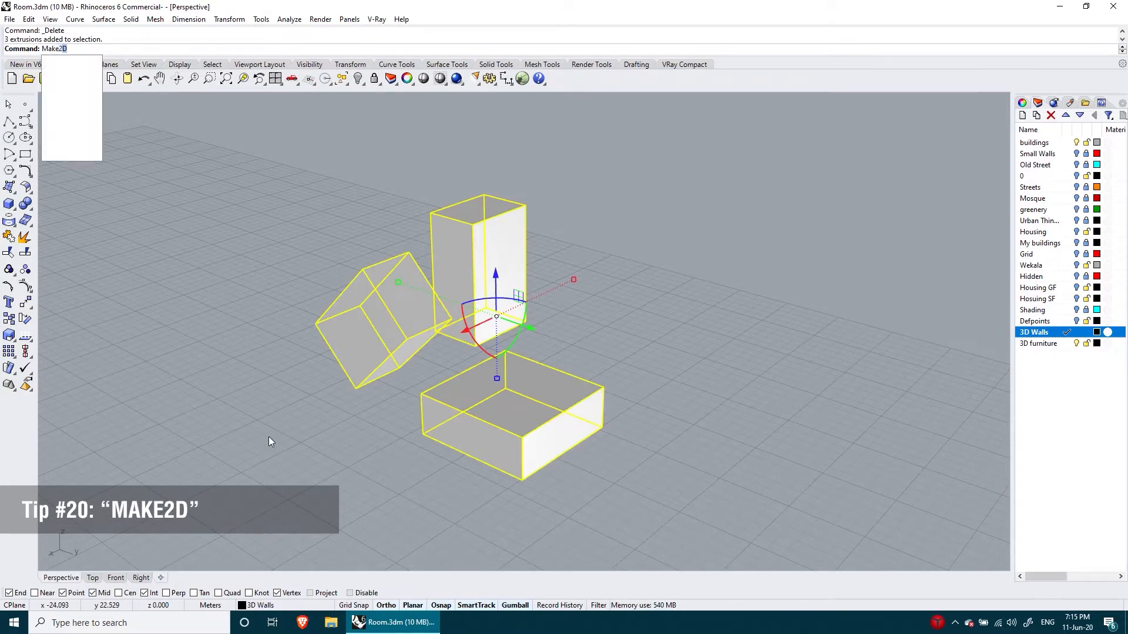
pyautogui.press('Return')
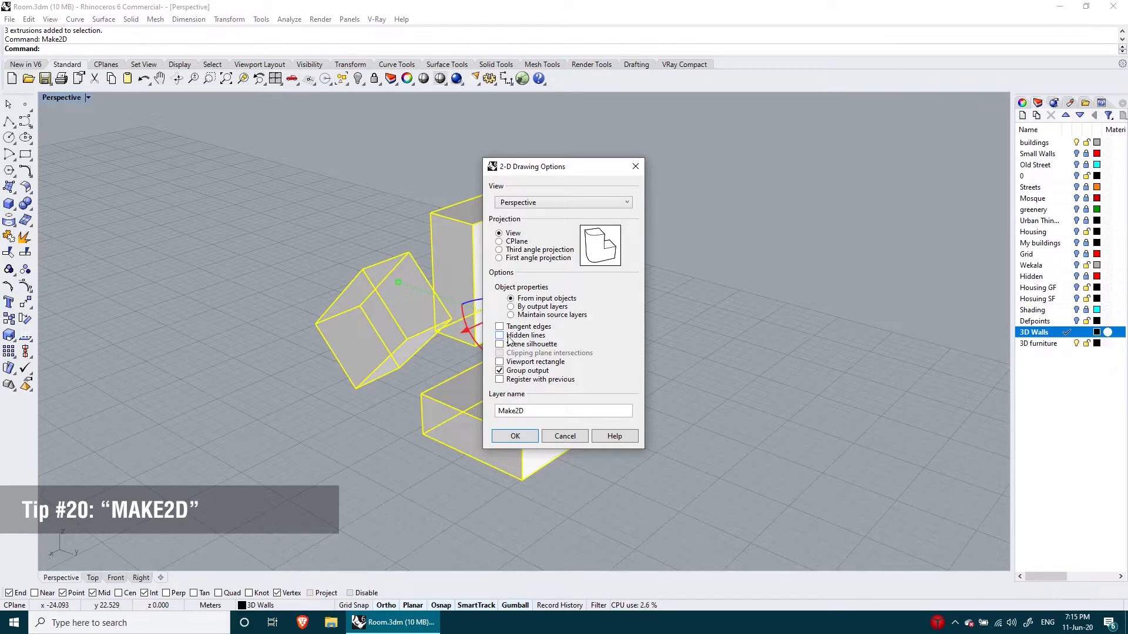
pyautogui.click(515, 436)
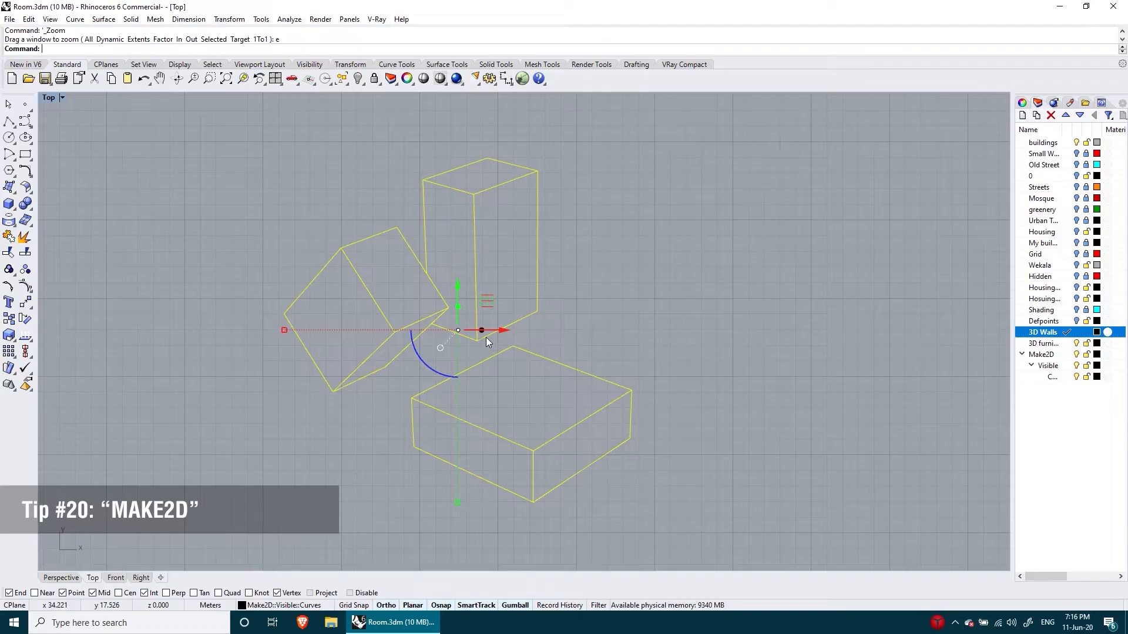
# Step: Examine the generated 2D linework in the Top view by selecting part of it and clearing the selection
pyautogui.press('Escape')
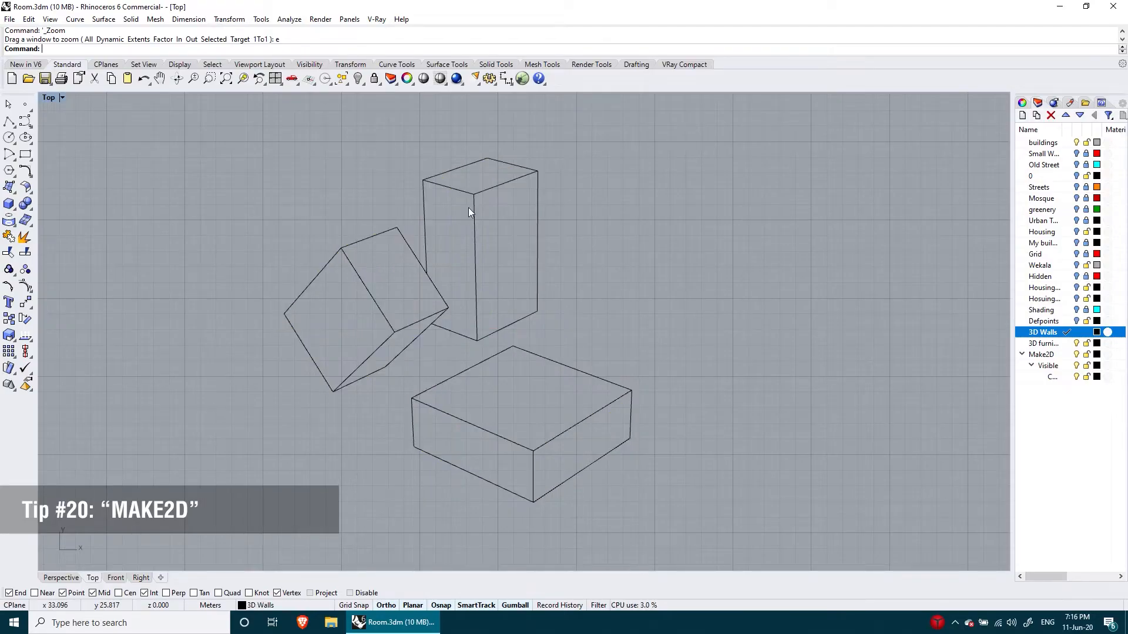
pyautogui.click(474, 219)
pyautogui.press('Escape')
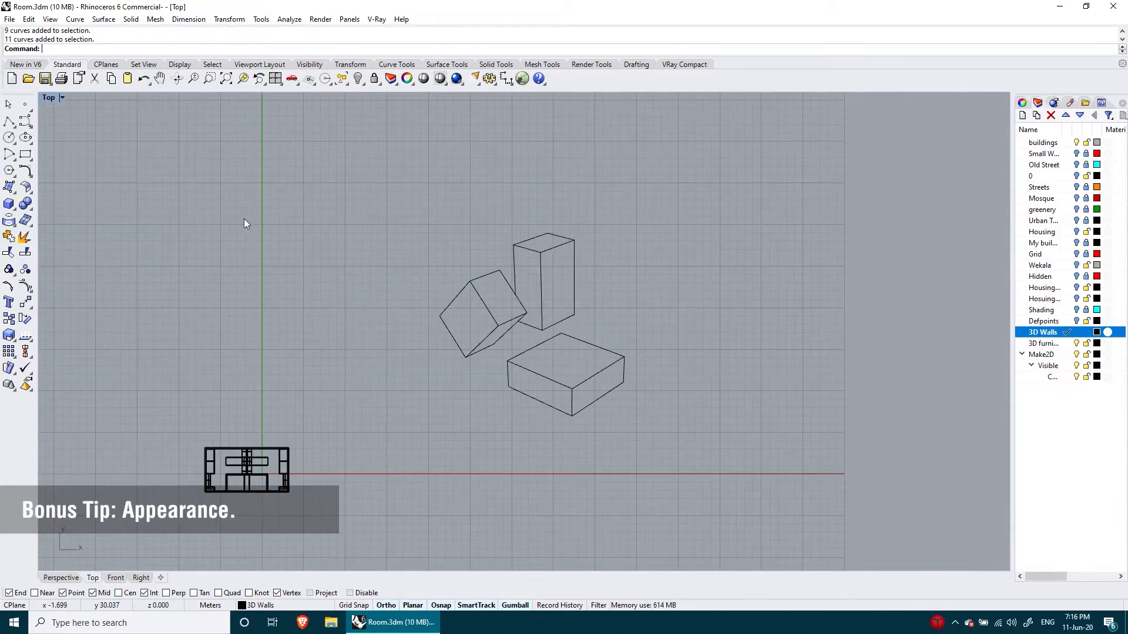
# Step: Set the command prompt background color to RGB 154, 83, 83 in the Rhino appearance options
pyautogui.click(9, 19)
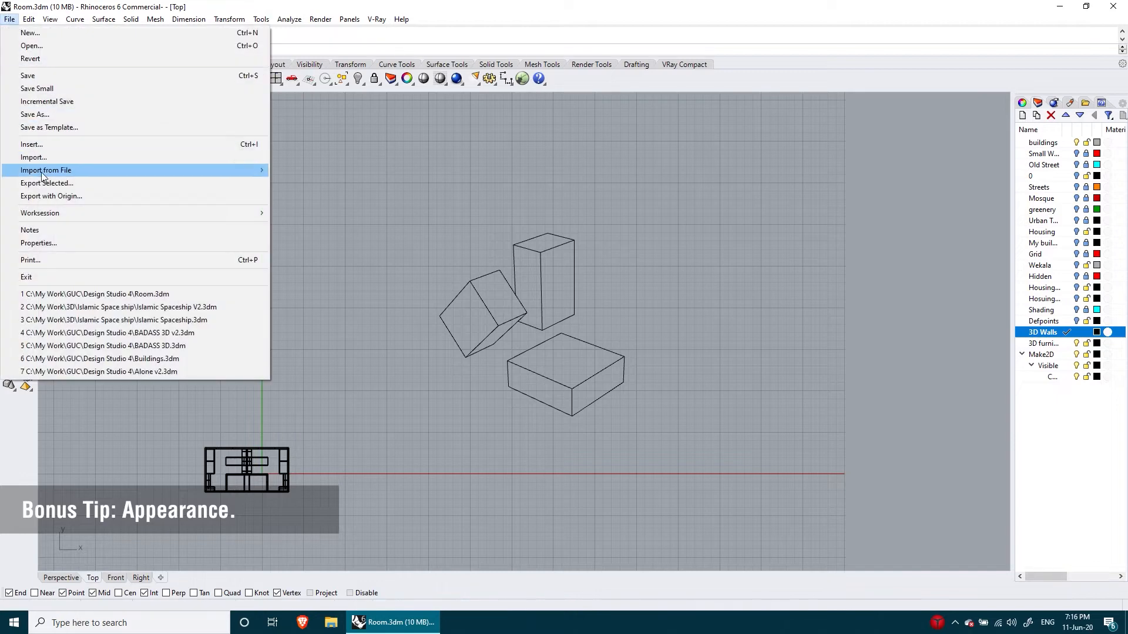
pyautogui.click(40, 243)
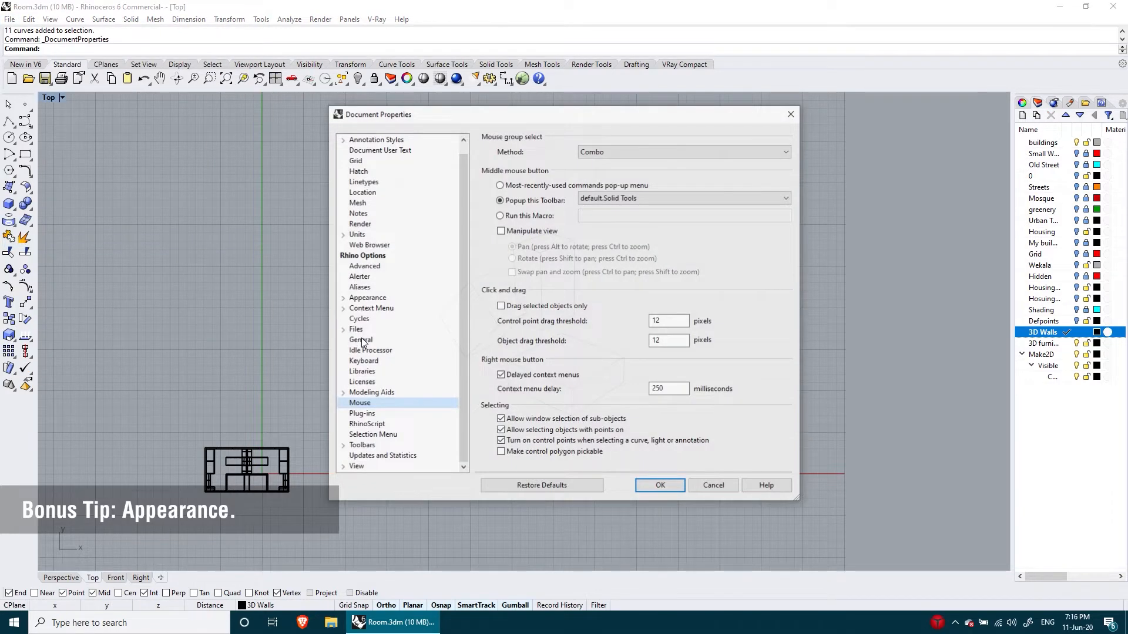
pyautogui.click(367, 297)
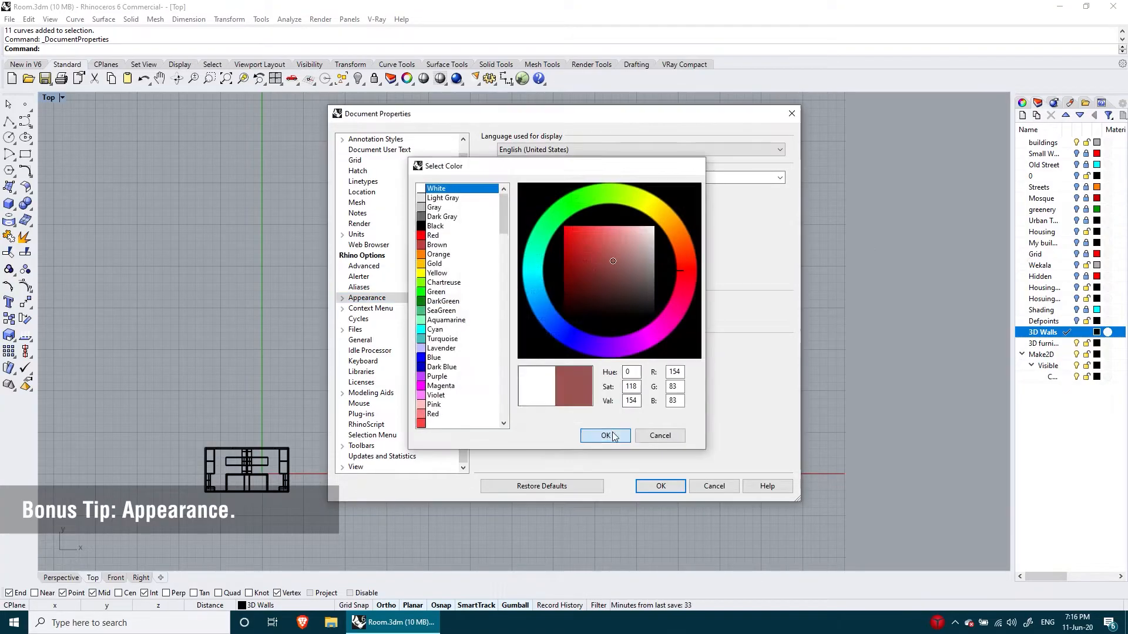
pyautogui.click(596, 433)
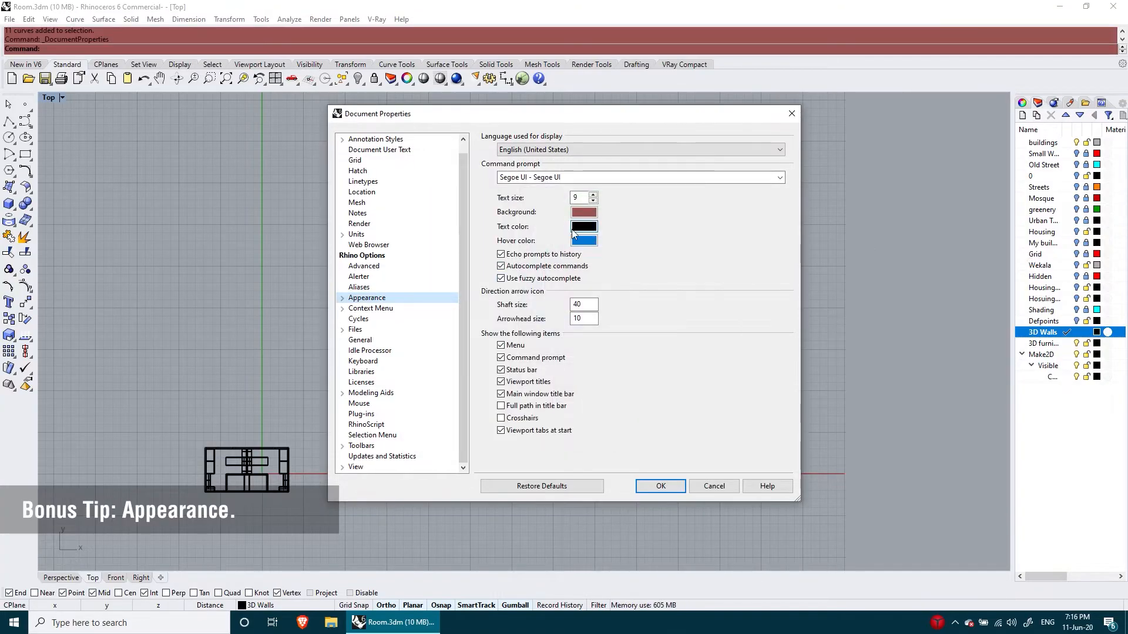
# Step: Make the viewport background blue, the X-axis line green and Window color 1 orange, and restore the default colors
pyautogui.click(342, 298)
pyautogui.click(370, 309)
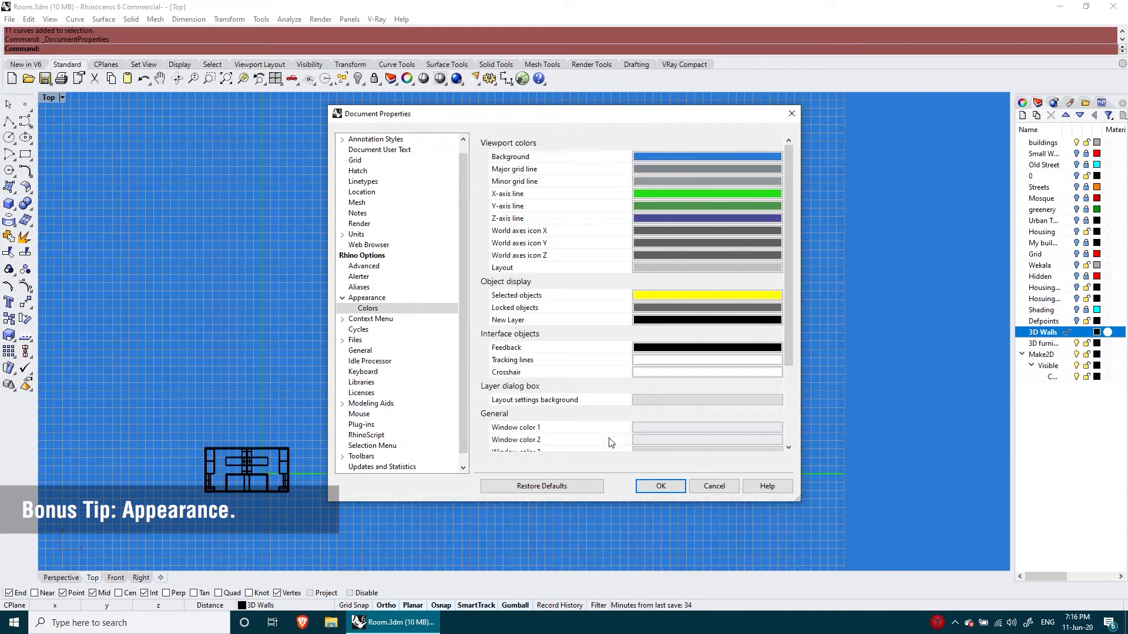
pyautogui.click(641, 355)
pyautogui.click(602, 435)
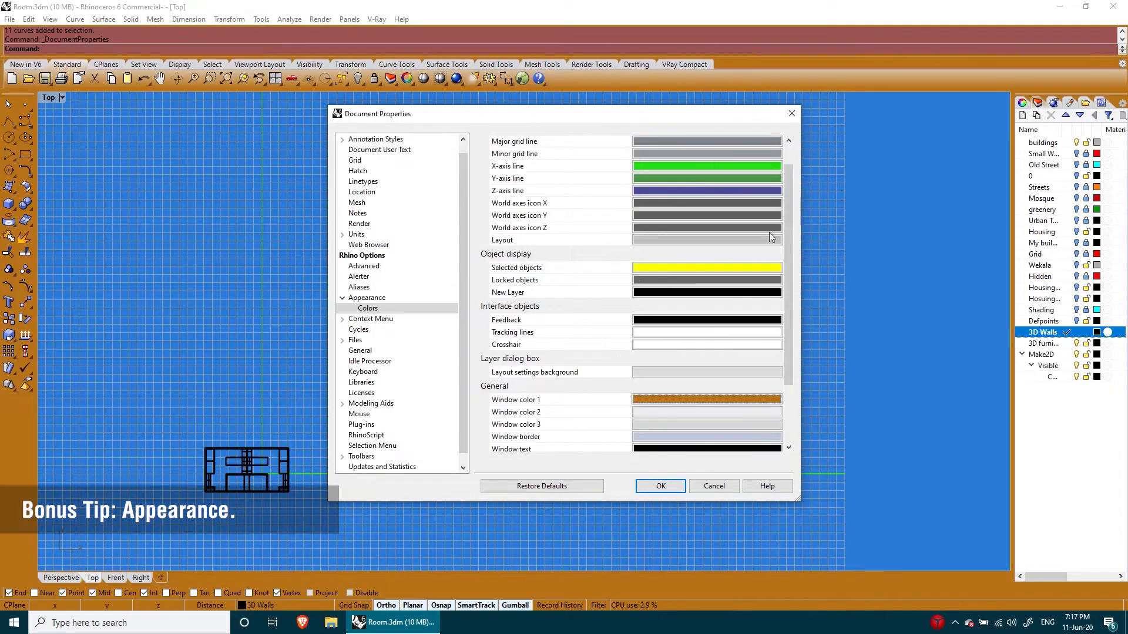
pyautogui.click(563, 487)
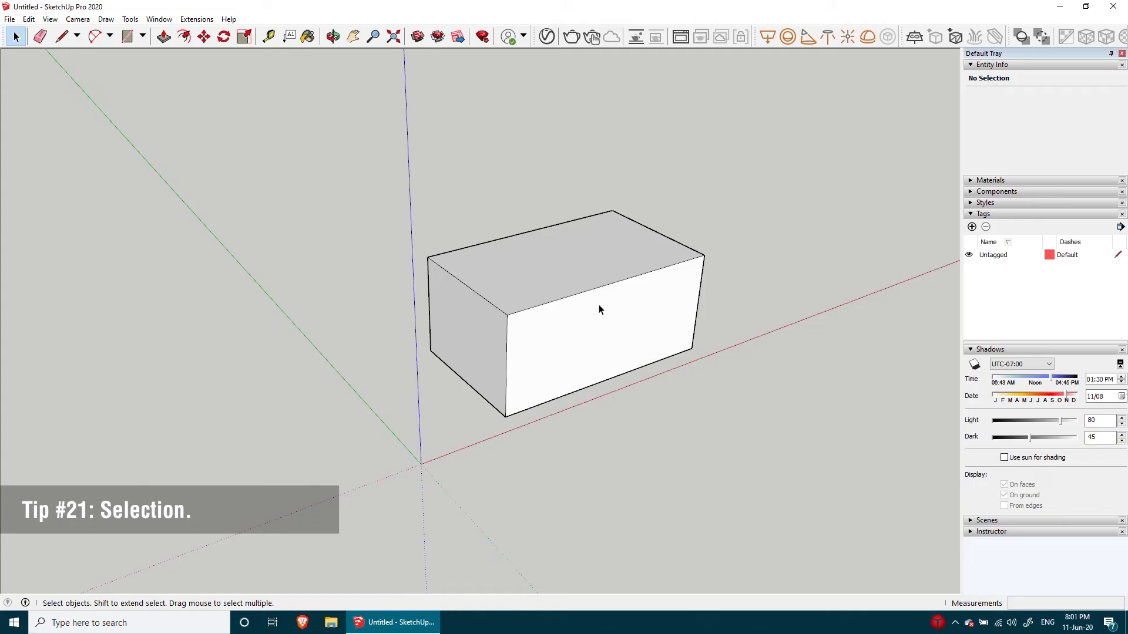
# Step: In SketchUp, select the box's front face, the face with its bounding edges, and the whole connected box in turn
pyautogui.click(608, 310)
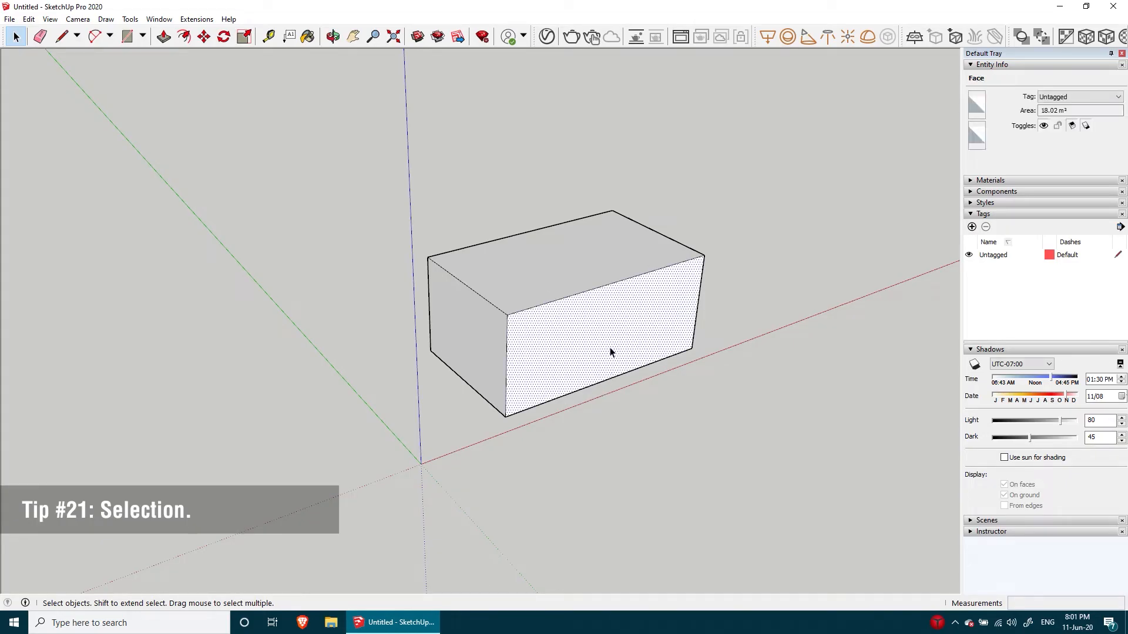
pyautogui.doubleClick(614, 329)
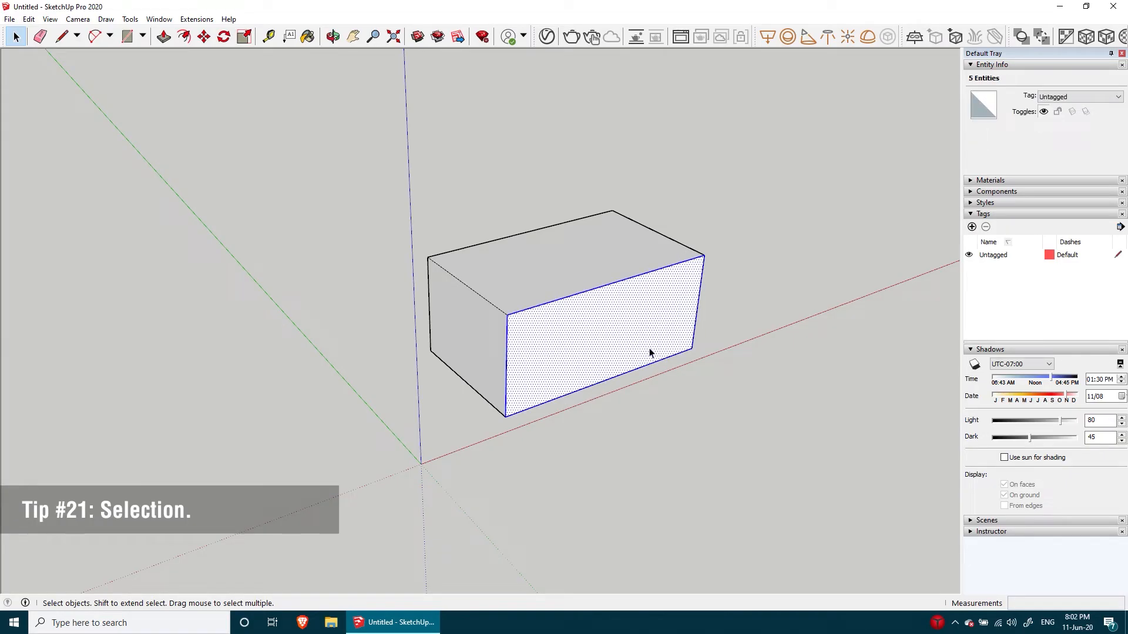
pyautogui.tripleClick(599, 341)
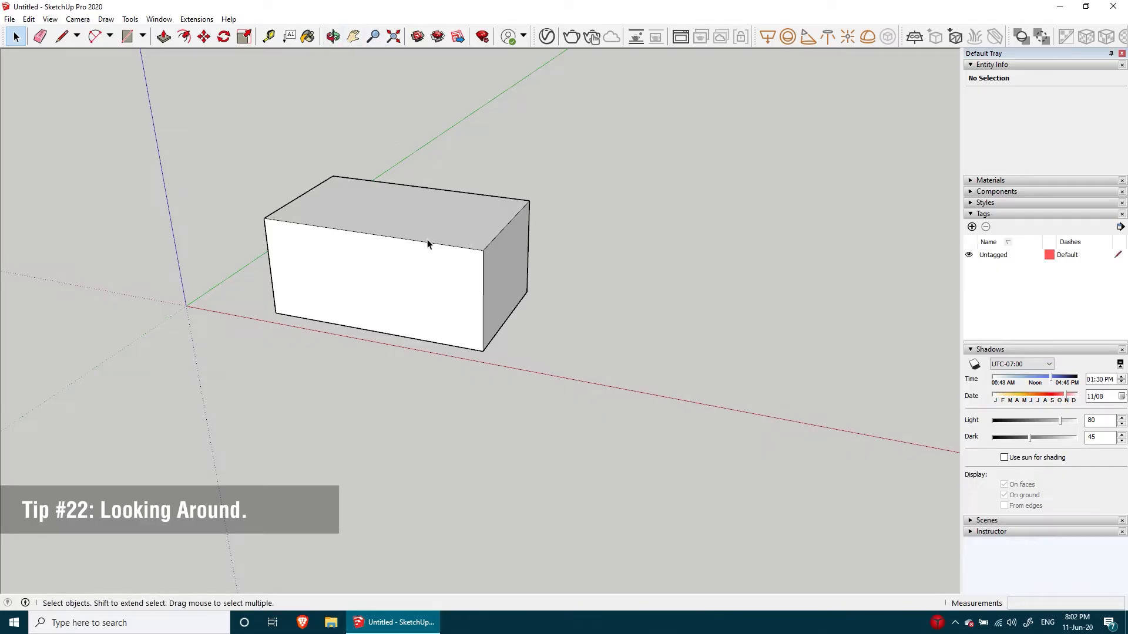
# Step: Move the selected box from its lower front corner, locking the direction to the red, green and blue axes in turn
pyautogui.scroll(5, 438, 246)
pyautogui.scroll(-5, 456, 227)
pyautogui.moveTo(450, 224); pyautogui.dragTo(610, 225, button='middle')
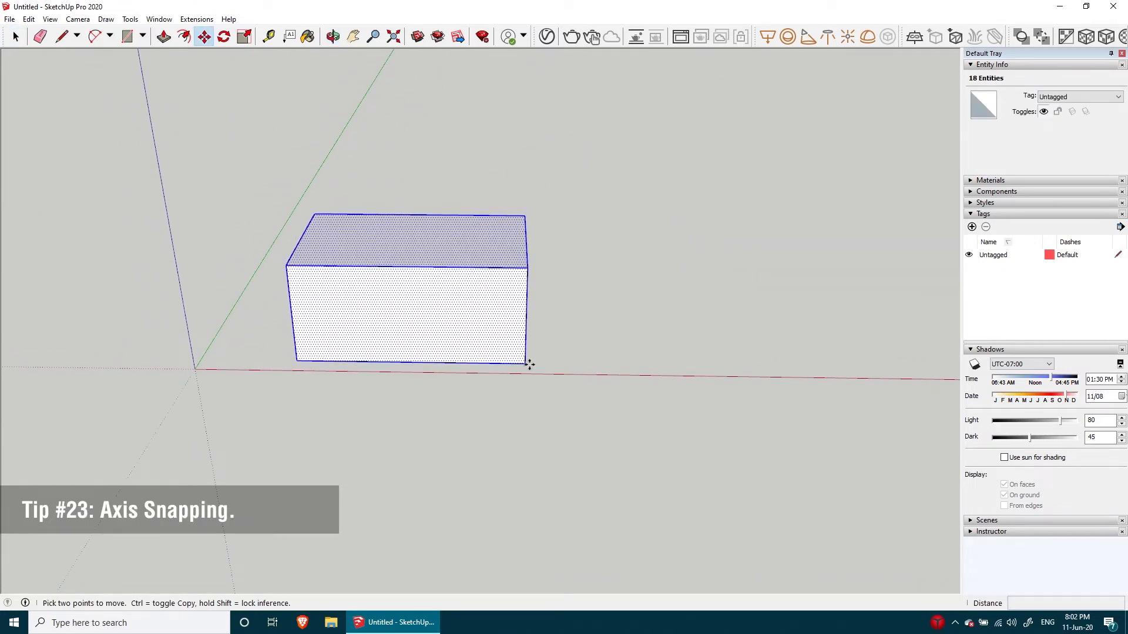
pyautogui.click(530, 365)
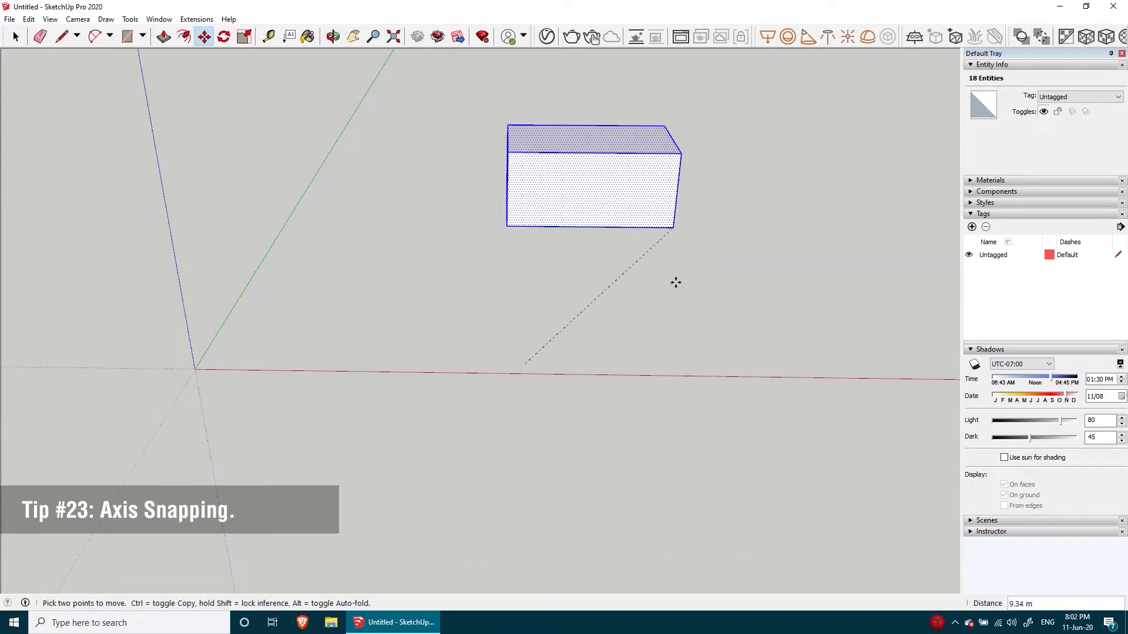
pyautogui.press('Right')
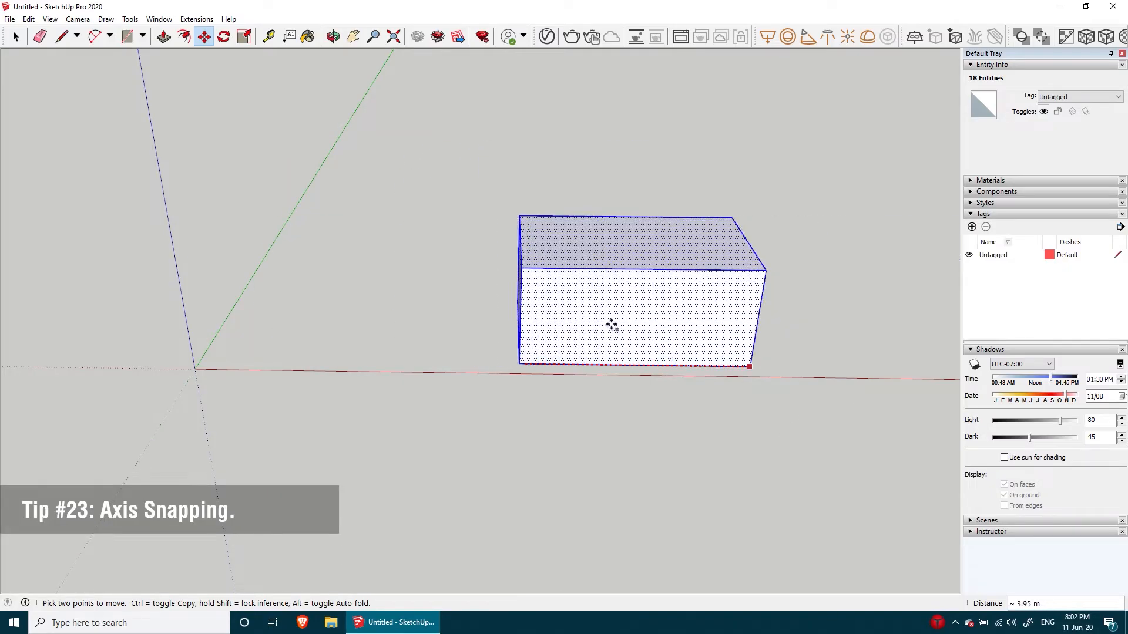
pyautogui.press('Left')
pyautogui.press('Up')
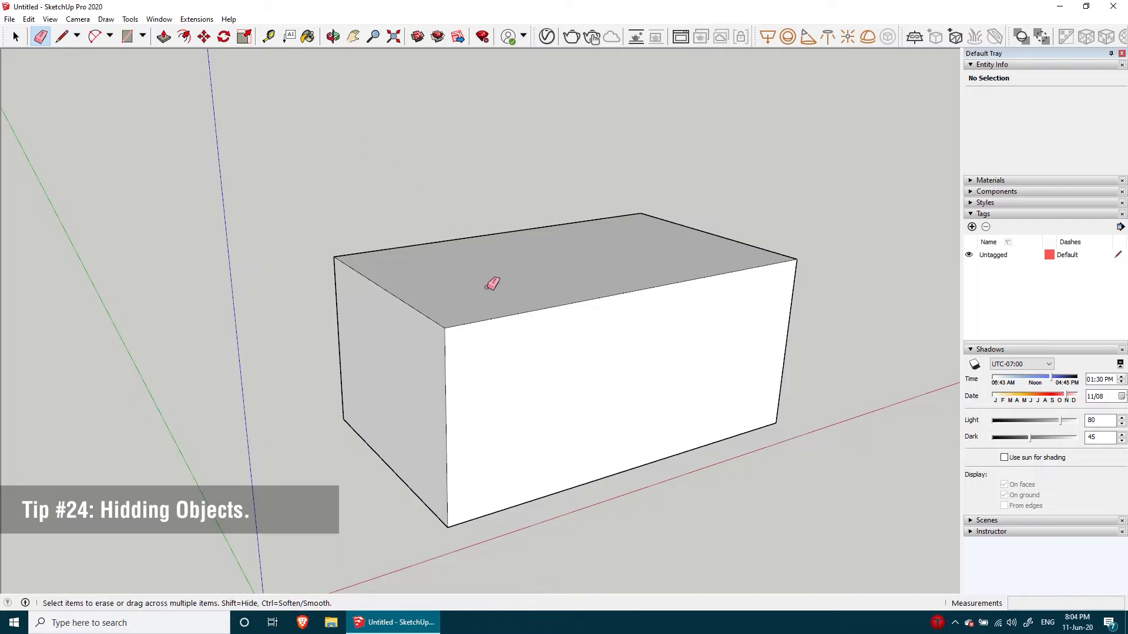
# Step: Hide the box's long top front edge, short top side edge and rear vertical side edge with the Eraser
pyautogui.click(544, 305)
pyautogui.hotkey('ctrl', 'z')
pyautogui.keyDown('shift'); pyautogui.click(545, 304); pyautogui.keyUp('shift')
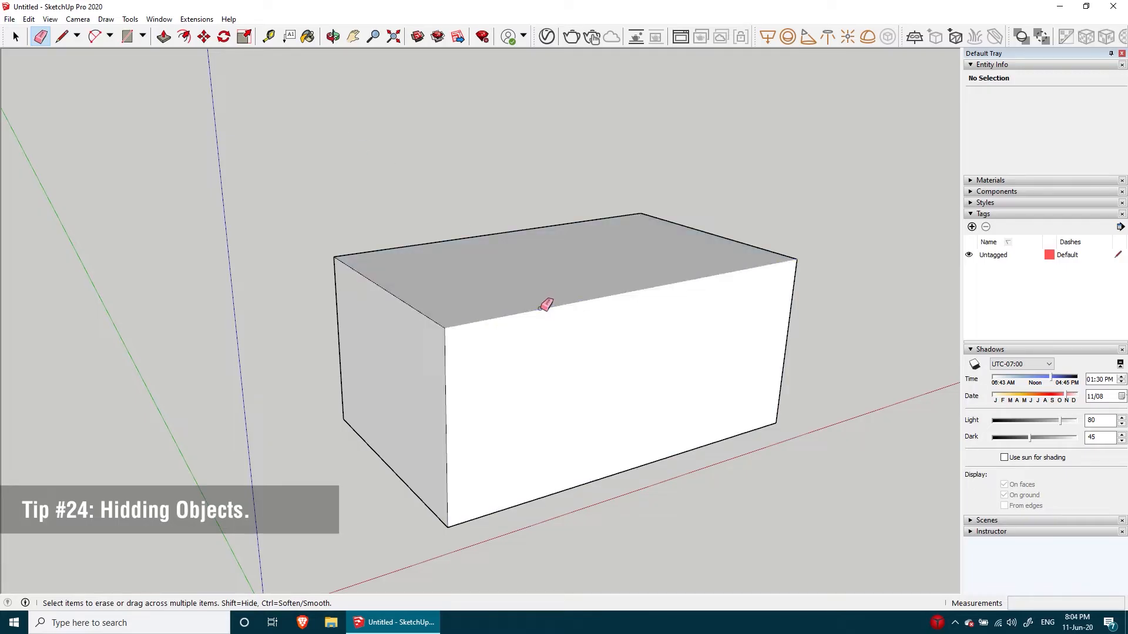
pyautogui.keyDown('shift'); pyautogui.click(405, 302); pyautogui.keyUp('shift')
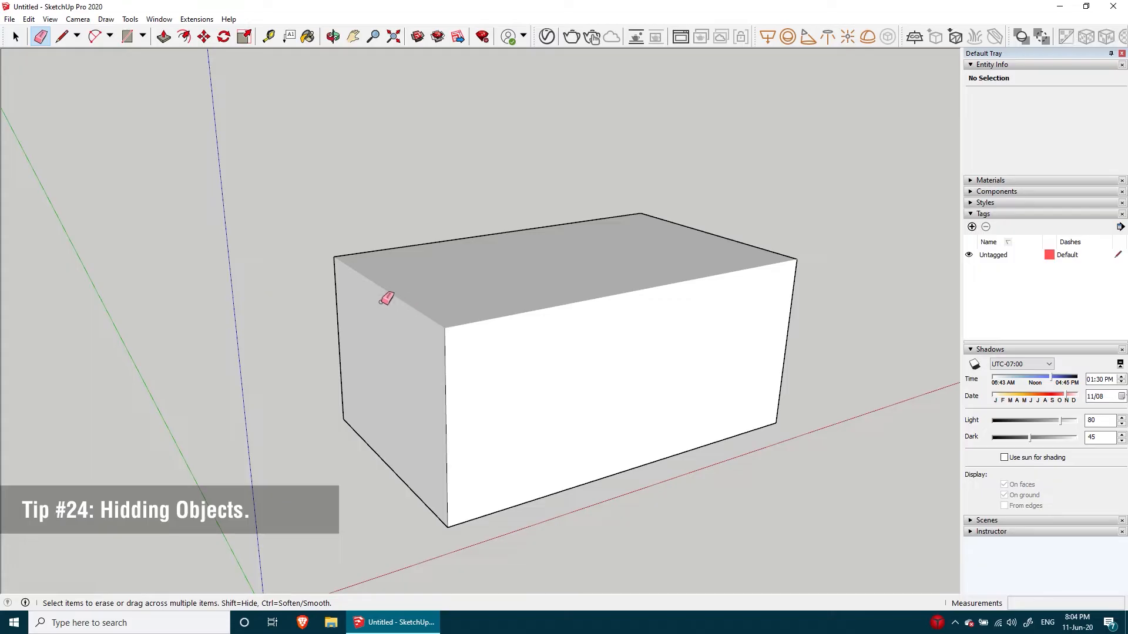
pyautogui.keyDown('shift'); pyautogui.click(337, 288); pyautogui.keyUp('shift')
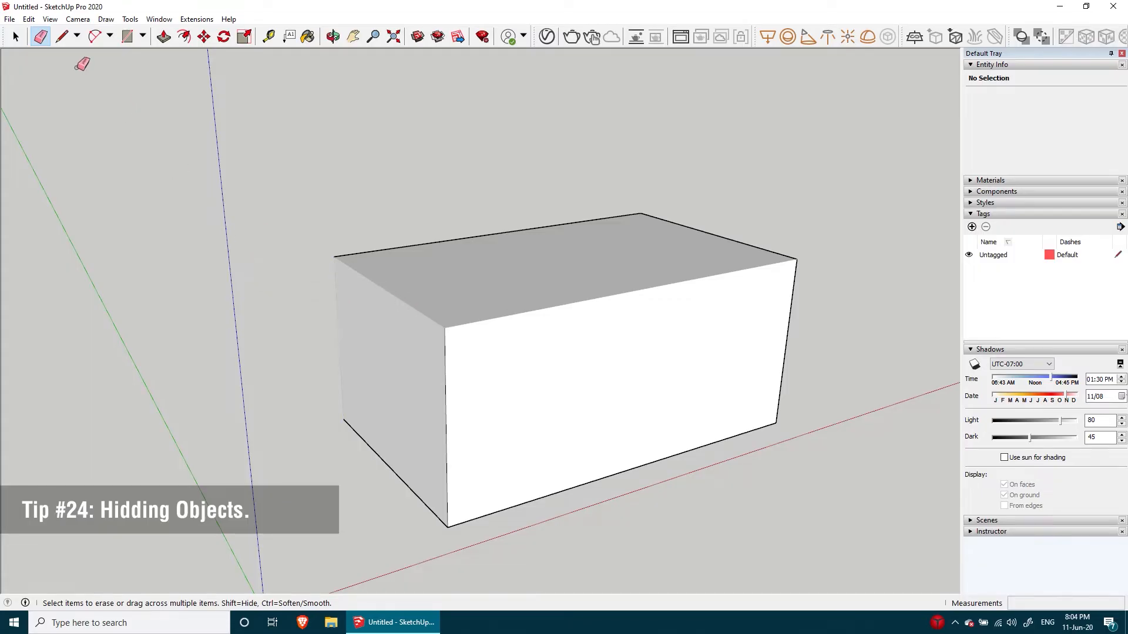
# Step: Display the hidden geometry, and unhide the box's hidden edges
pyautogui.click(50, 20)
pyautogui.click(82, 62)
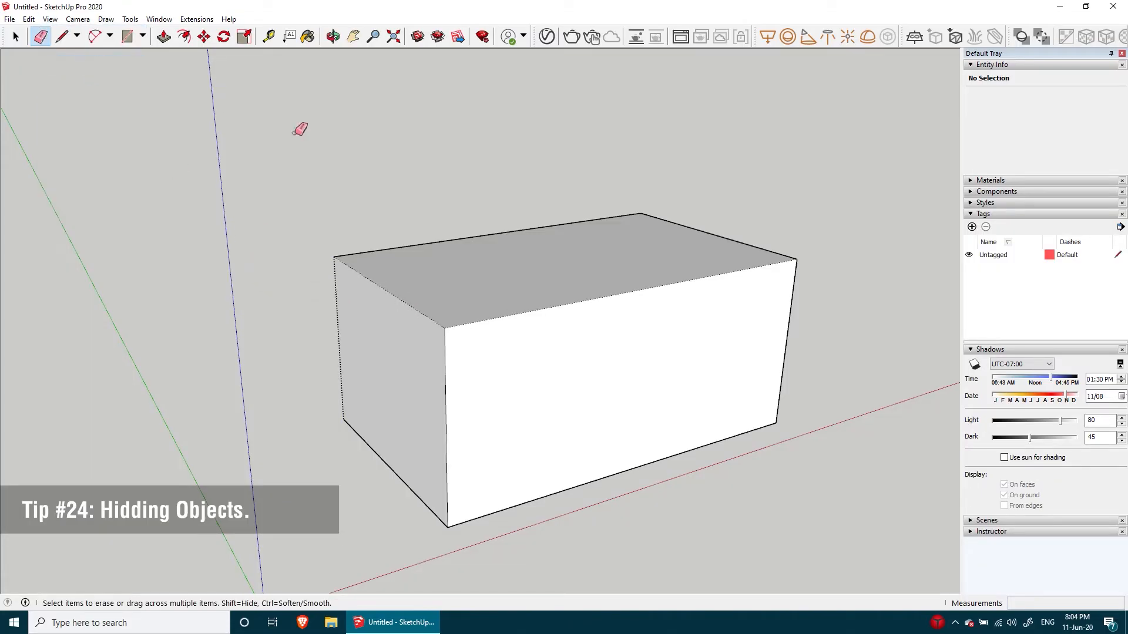
pyautogui.press('space')
pyautogui.moveTo(767, 123); pyautogui.dragTo(302, 486)
pyautogui.rightClick(473, 299)
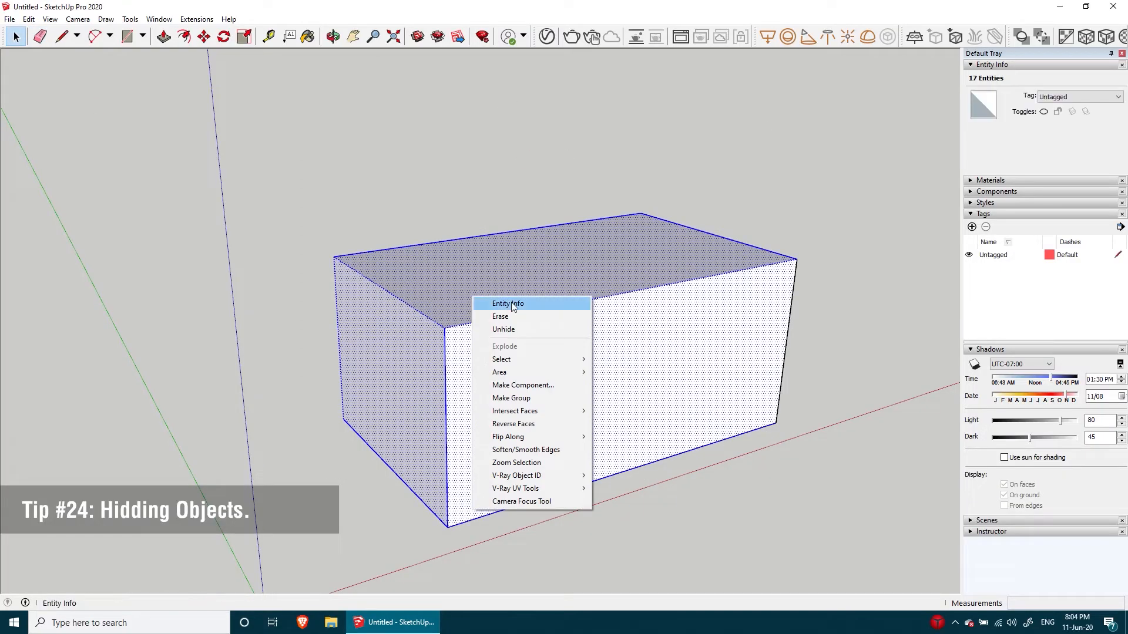
pyautogui.click(503, 329)
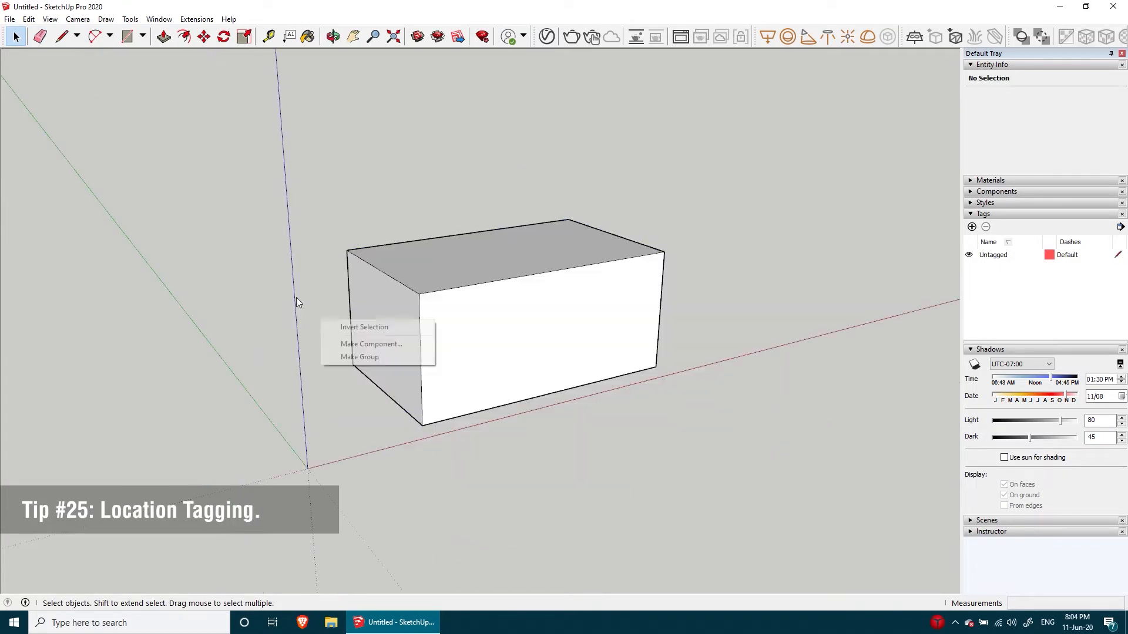
# Step: Open Add Location to geo-locate the model
pyautogui.press('Escape')
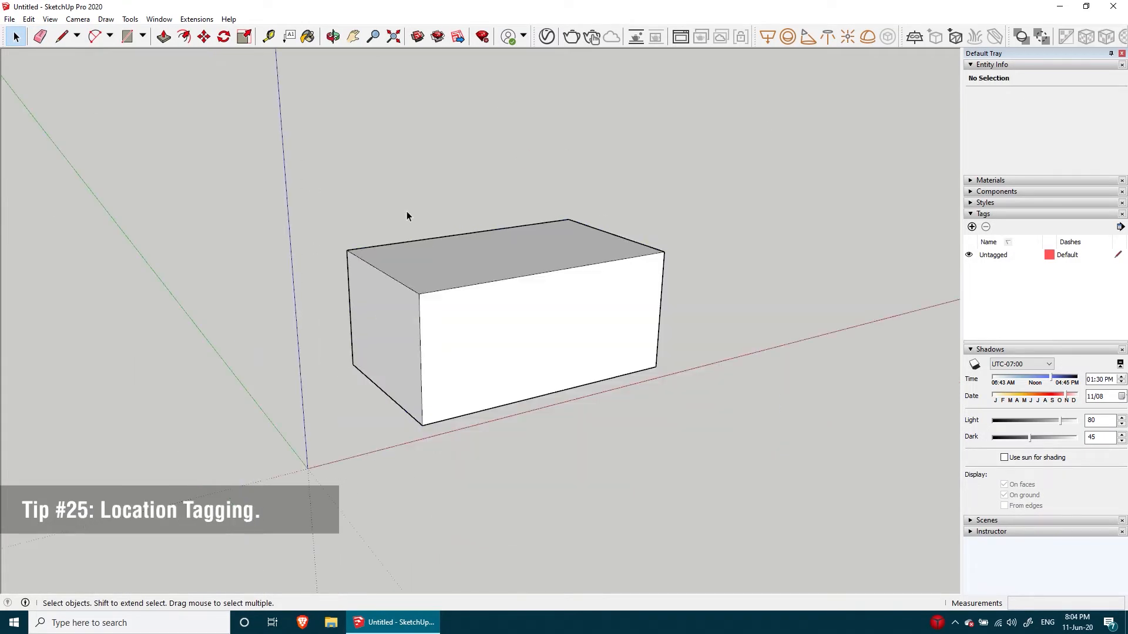
pyautogui.moveTo(407, 210); pyautogui.dragTo(323, 228, button='middle')
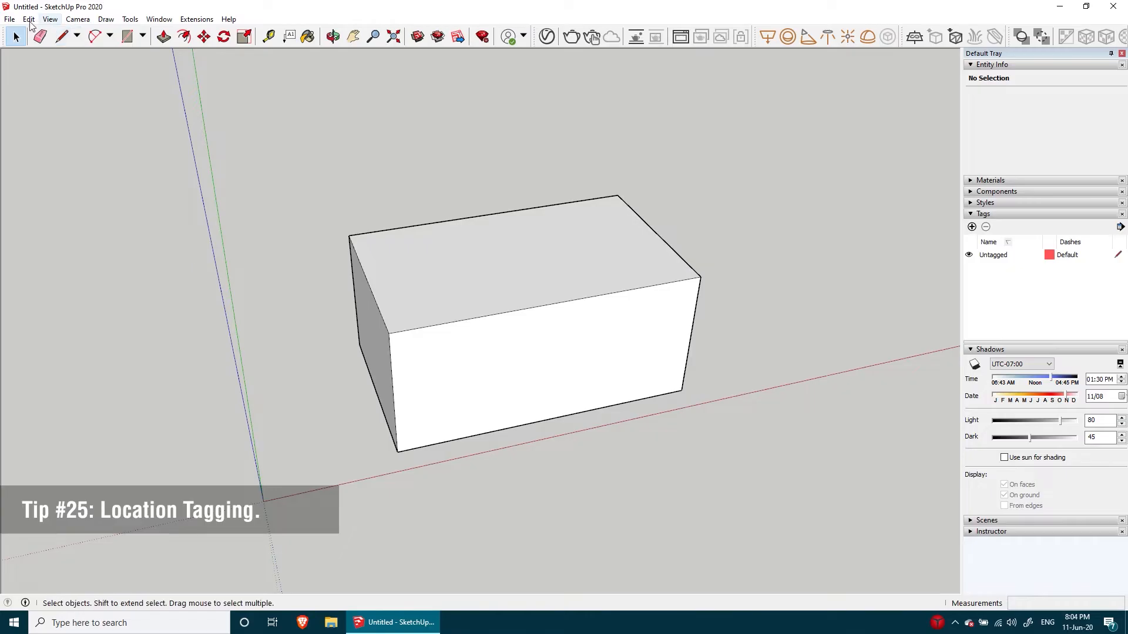
pyautogui.click(9, 18)
pyautogui.moveTo(64, 161)
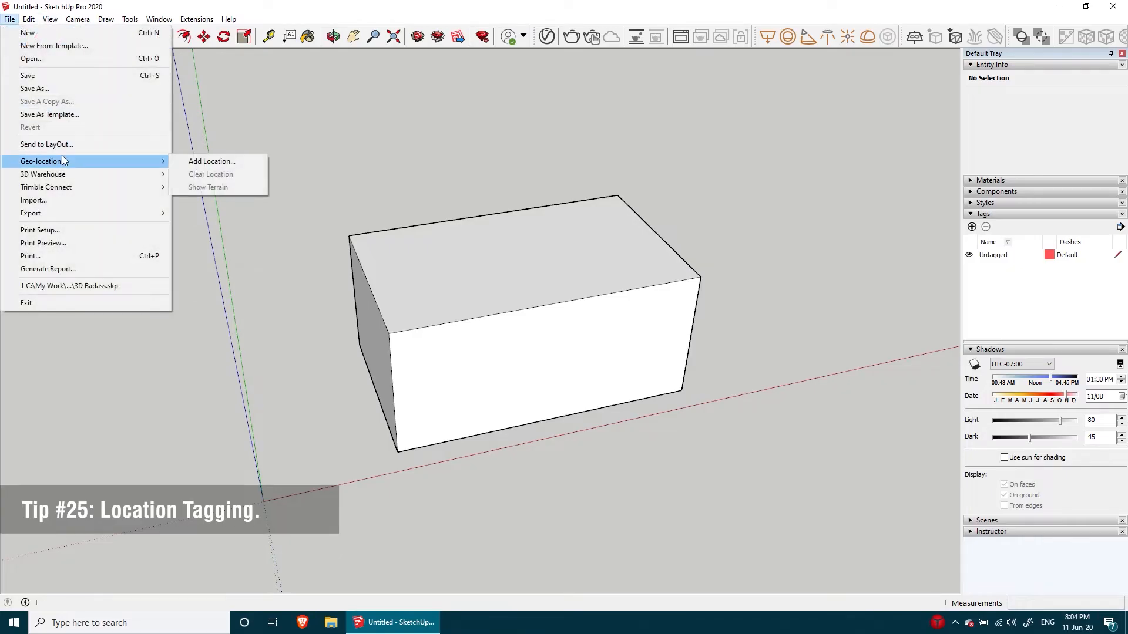
pyautogui.click(263, 156)
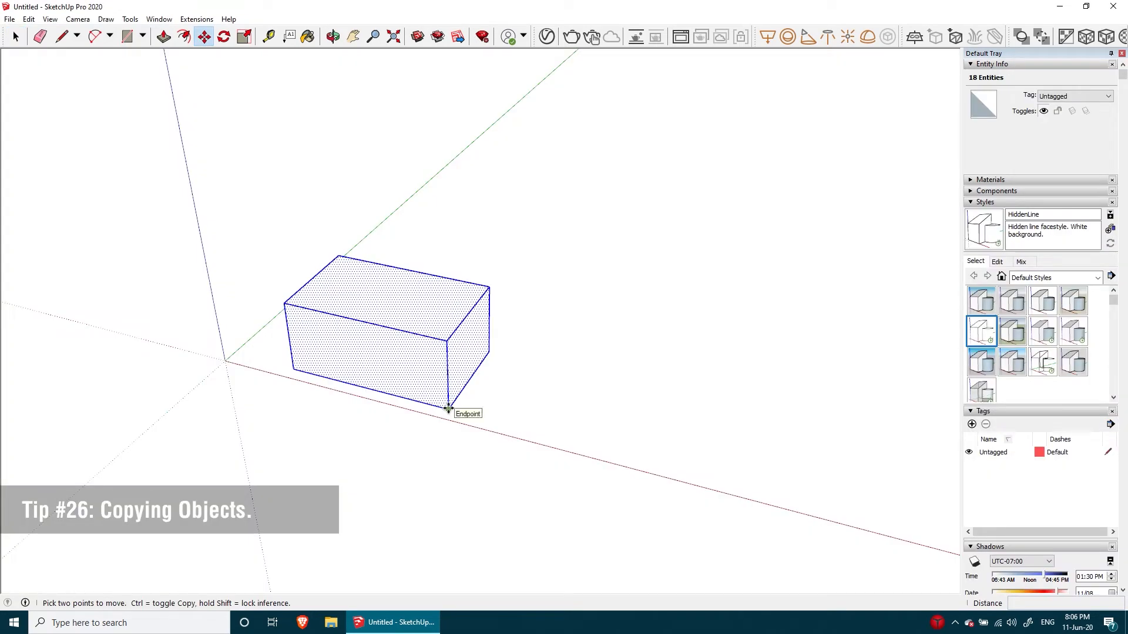
# Step: Copy the selected box along the red axis, using its lower front corner as the base point
pyautogui.click(448, 409)
pyautogui.press('ctrl')
pyautogui.click(738, 482)
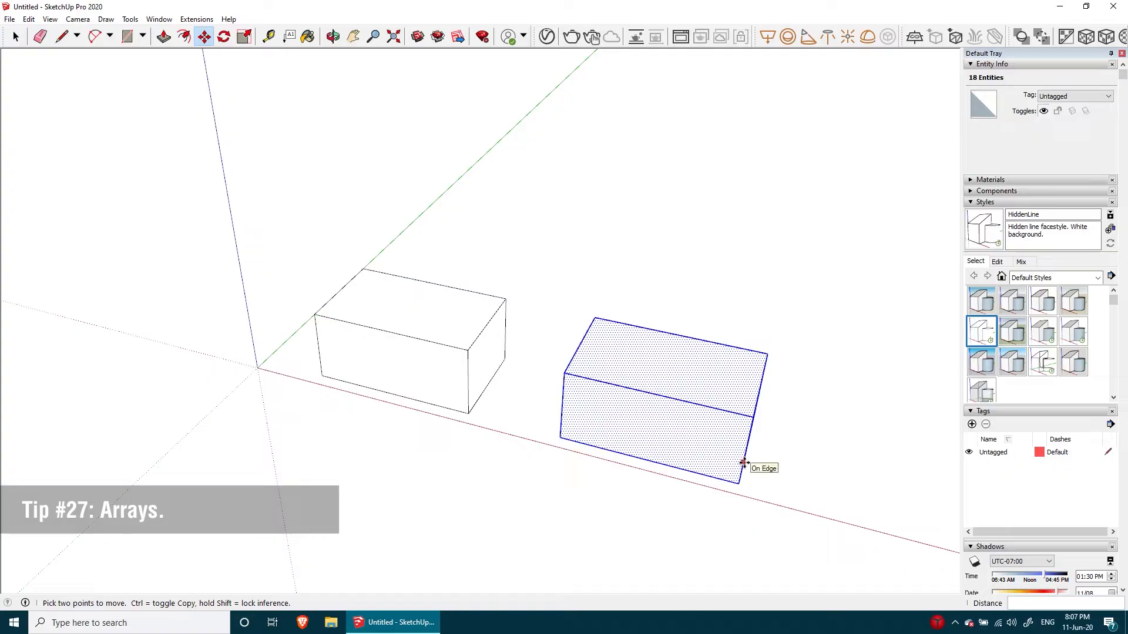
# Step: Turn the box copy into a linear array along the red axis with the multiplier 5x
pyautogui.write('5x')
pyautogui.press('Return')
pyautogui.scroll(-5, 745, 463)
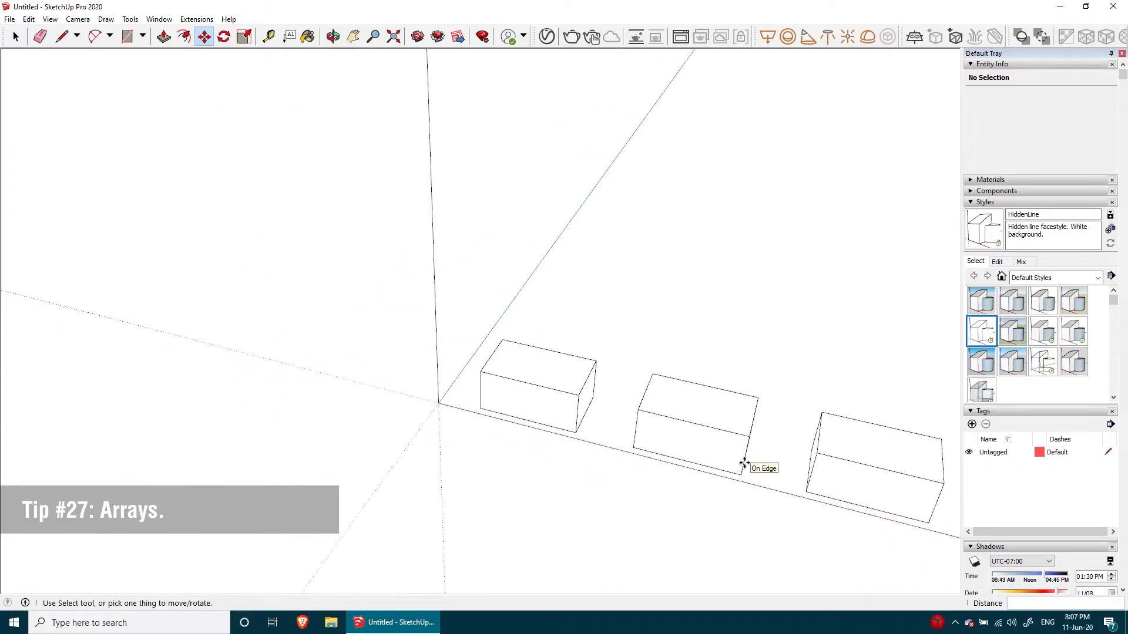
pyautogui.keyDown('shift'); pyautogui.moveTo(806, 464); pyautogui.dragTo(466, 378, button='middle'); pyautogui.keyUp('shift')
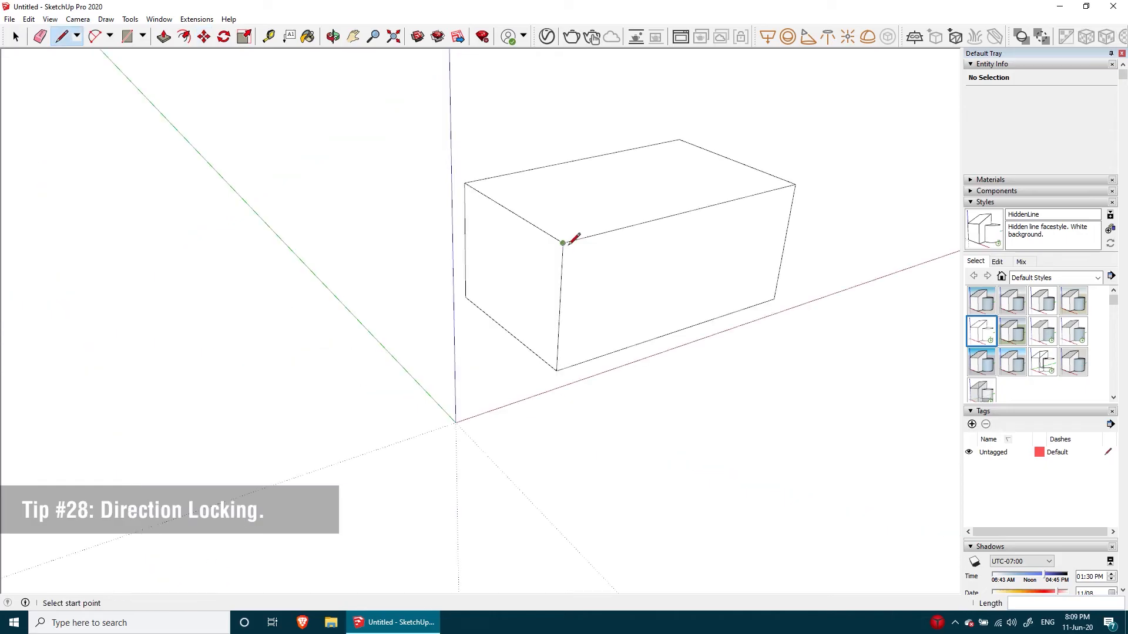
# Step: Start a line at the top front corner of the box
pyautogui.click(564, 243)
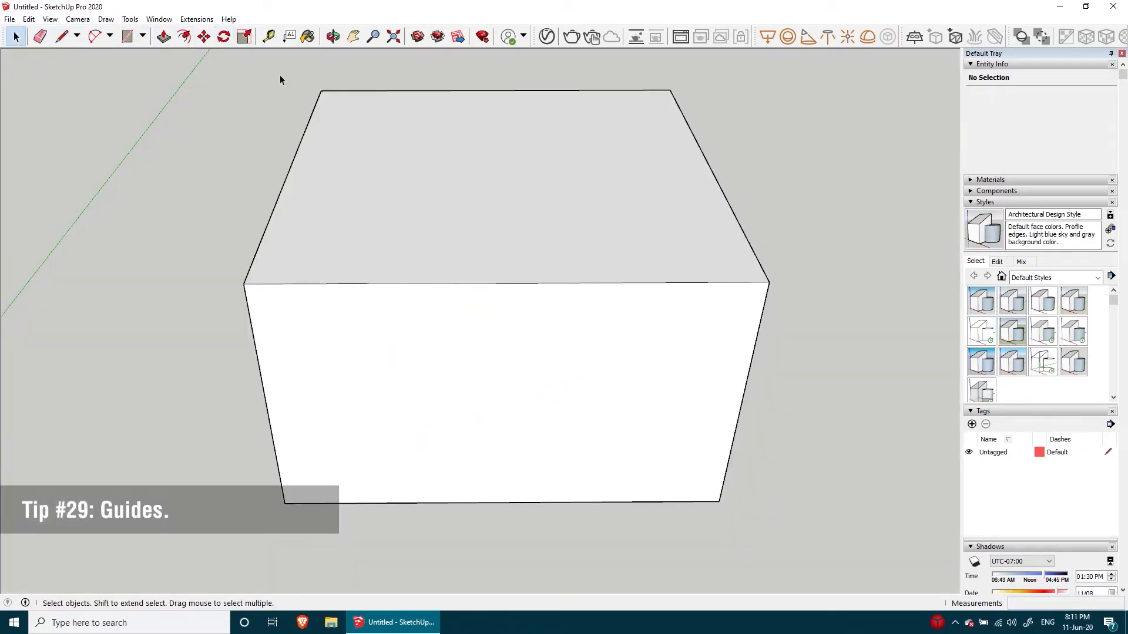
# Step: Place a guide offset from the box's top side edge with the Tape Measure tool
pyautogui.click(269, 36)
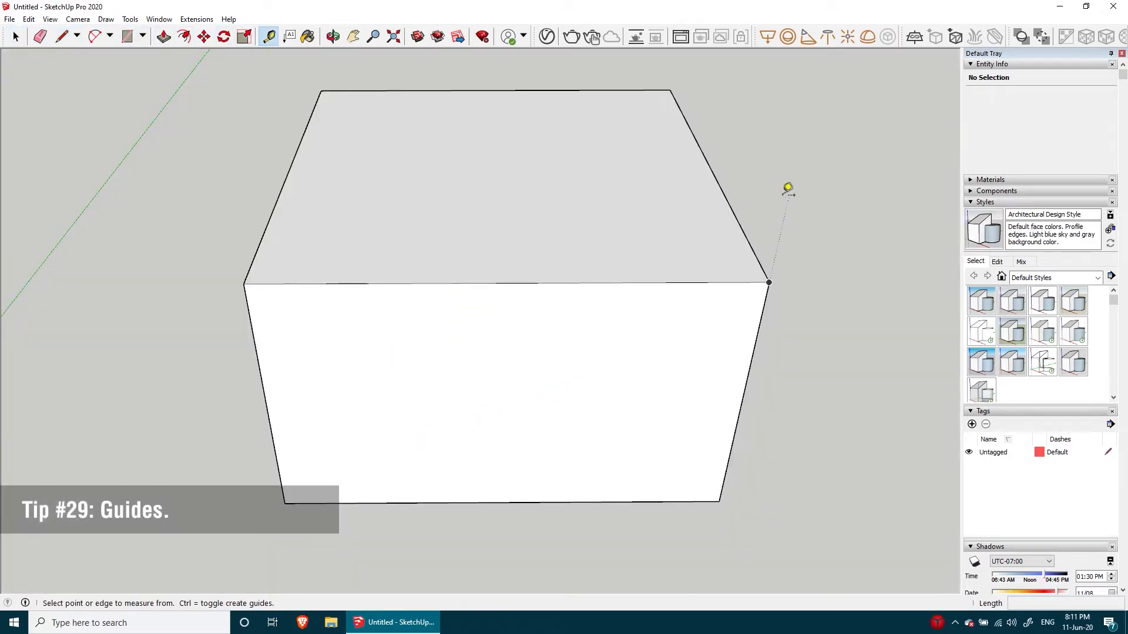
pyautogui.click(728, 177)
pyautogui.click(787, 182)
pyautogui.click(732, 184)
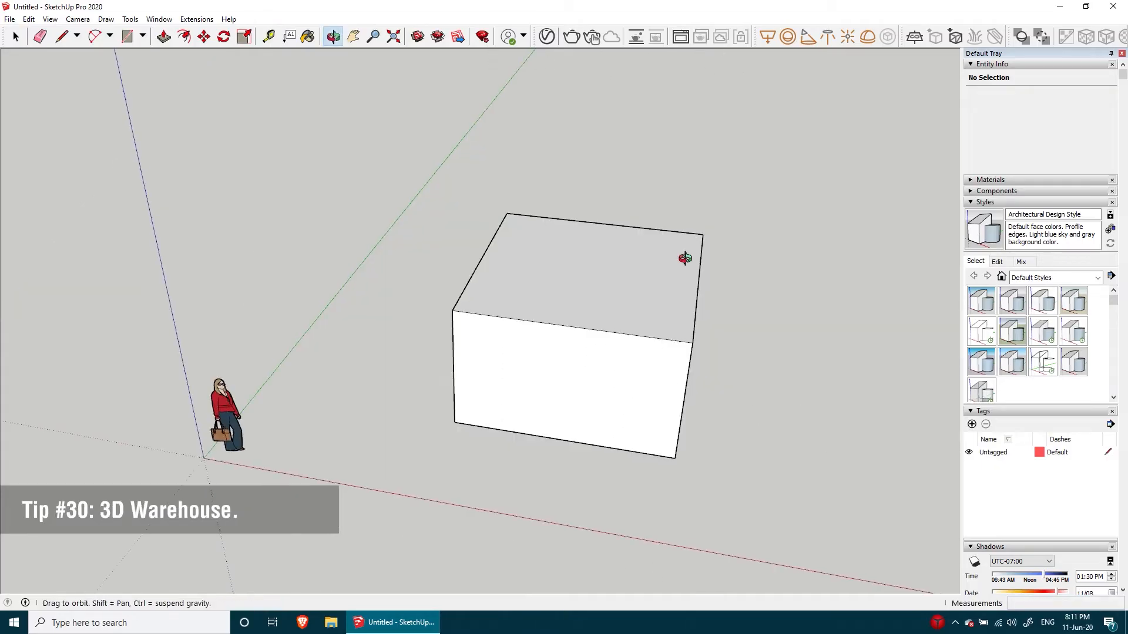
# Step: Open 3D Warehouse and browse the COVID-19 Resources models
pyautogui.moveTo(680, 259); pyautogui.dragTo(446, 241)
pyautogui.press('space')
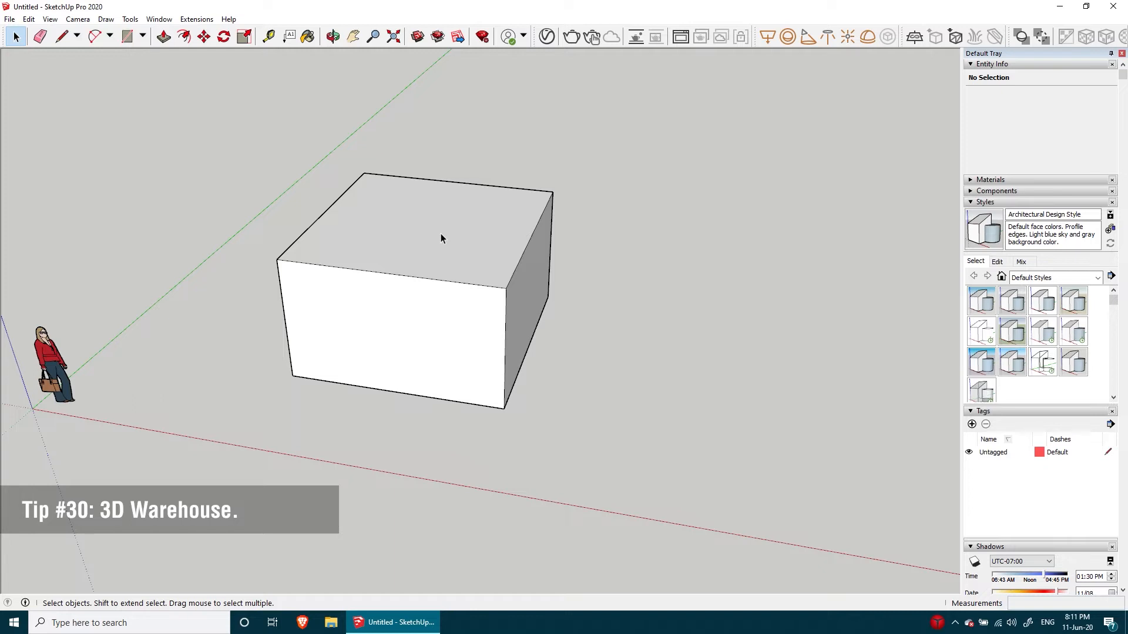
pyautogui.click(166, 20)
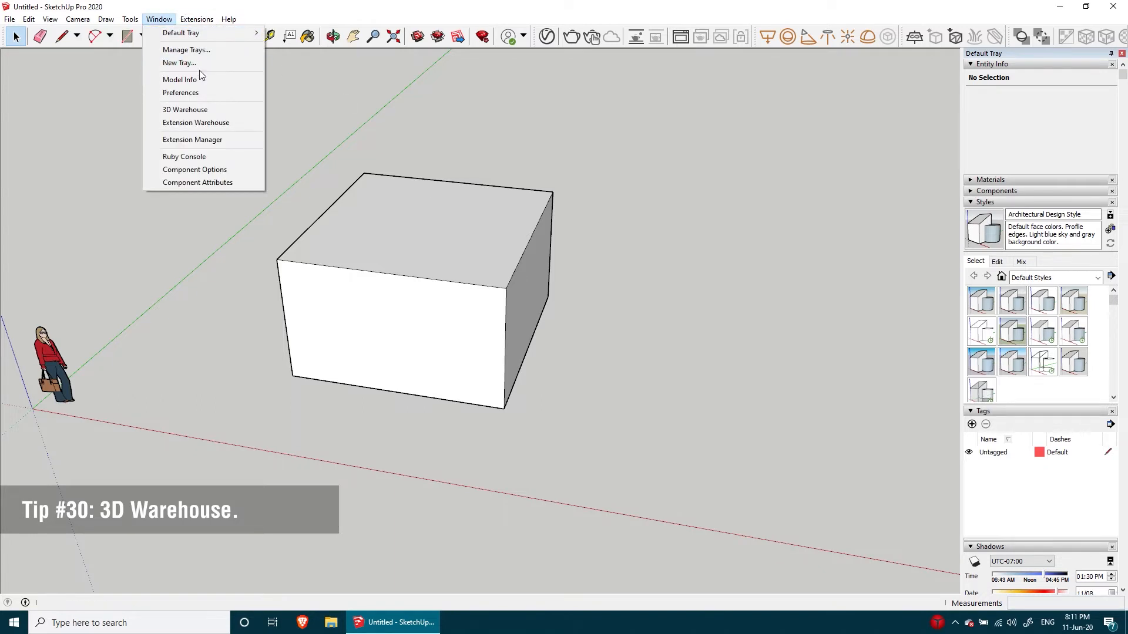
pyautogui.click(211, 109)
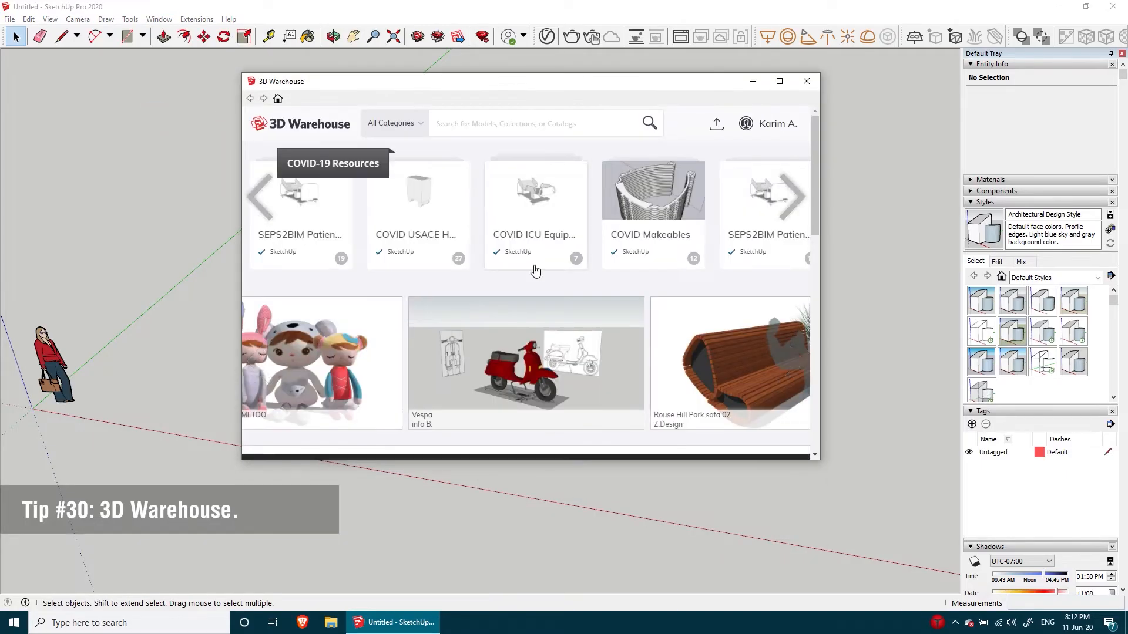
pyautogui.click(804, 211)
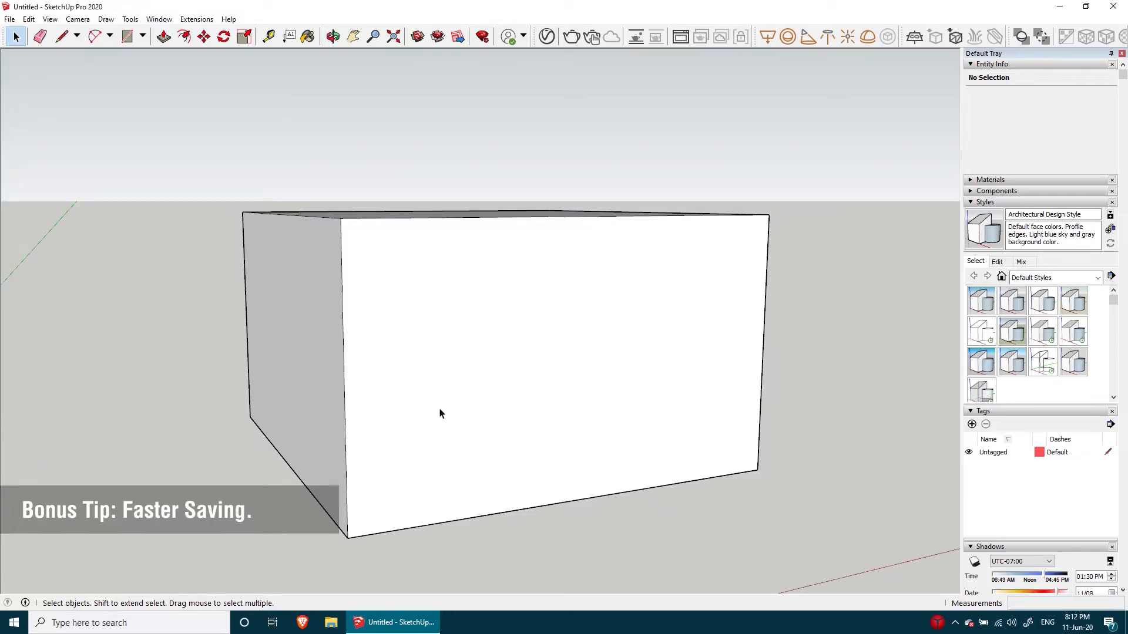
pyautogui.moveTo(499, 361); pyautogui.dragTo(449, 418, button='middle')
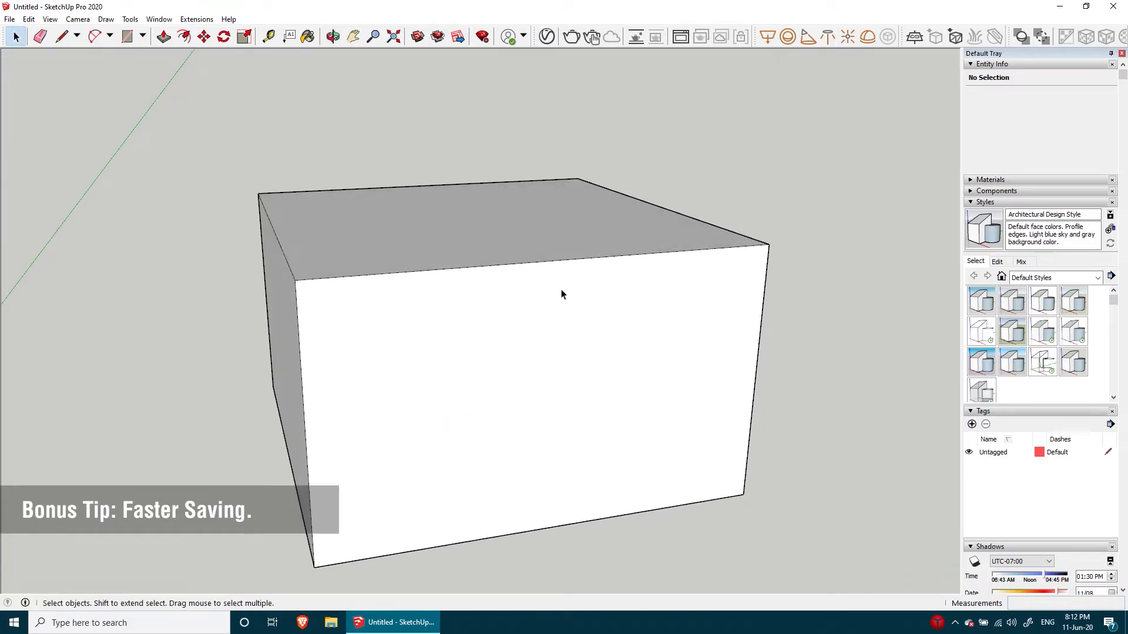
pyautogui.moveTo(501, 418); pyautogui.dragTo(514, 572, button='middle')
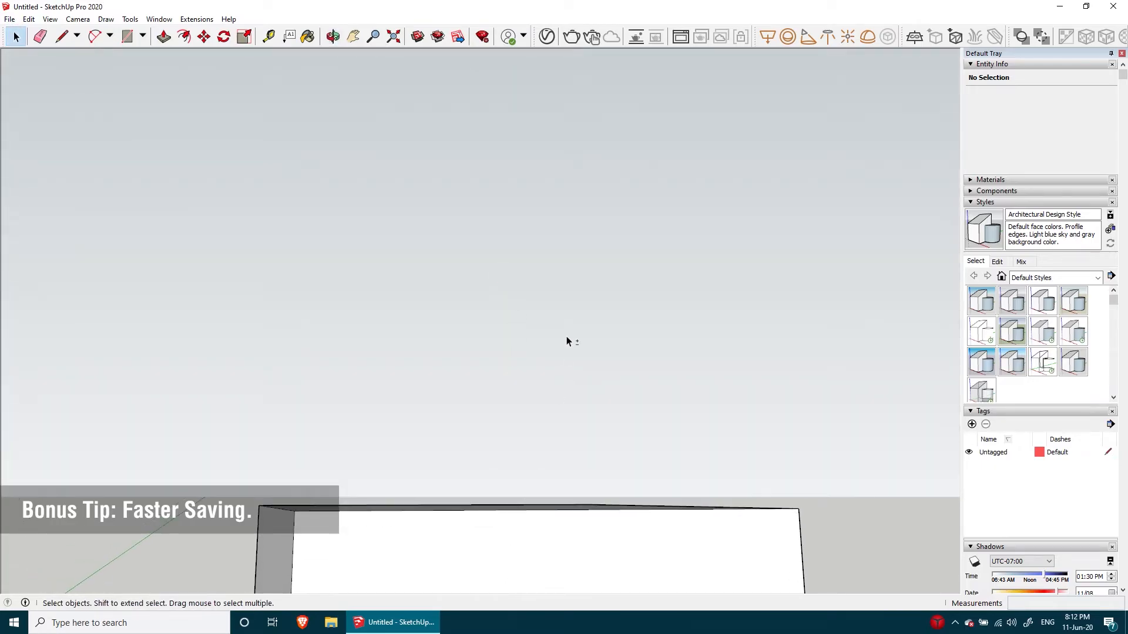
pyautogui.moveTo(570, 341); pyautogui.dragTo(571, 352, button='middle')
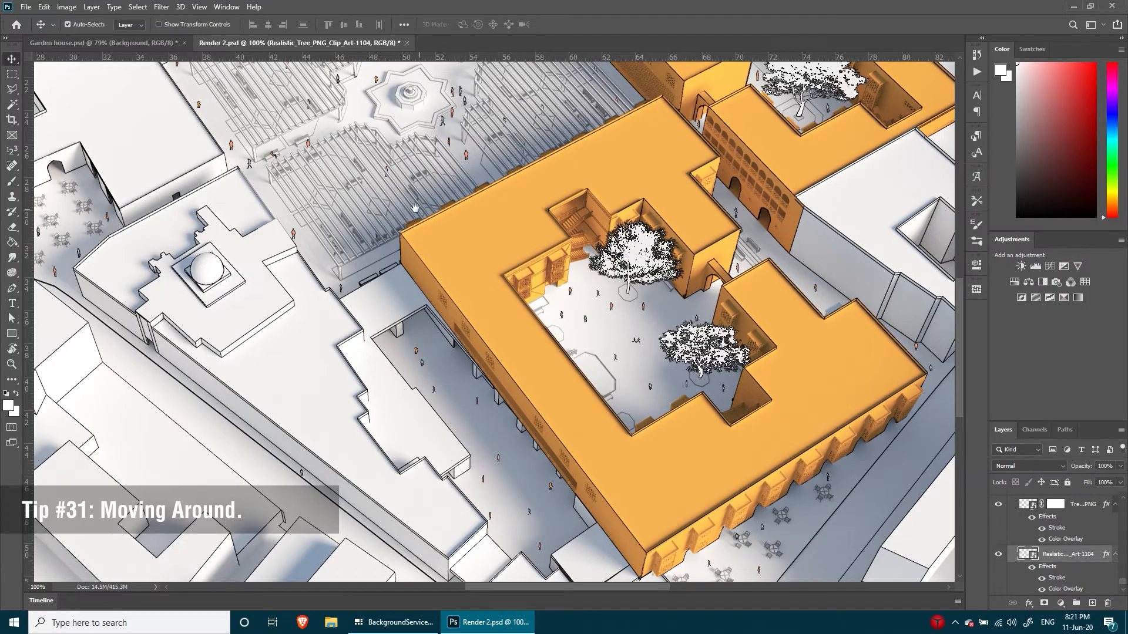
# Step: Switch to Photoshop's Render 2.psd, nudge the selected courtyard tree with the Move tool and place a copy of it farther left
pyautogui.moveTo(415, 208); pyautogui.dragTo(548, 301)
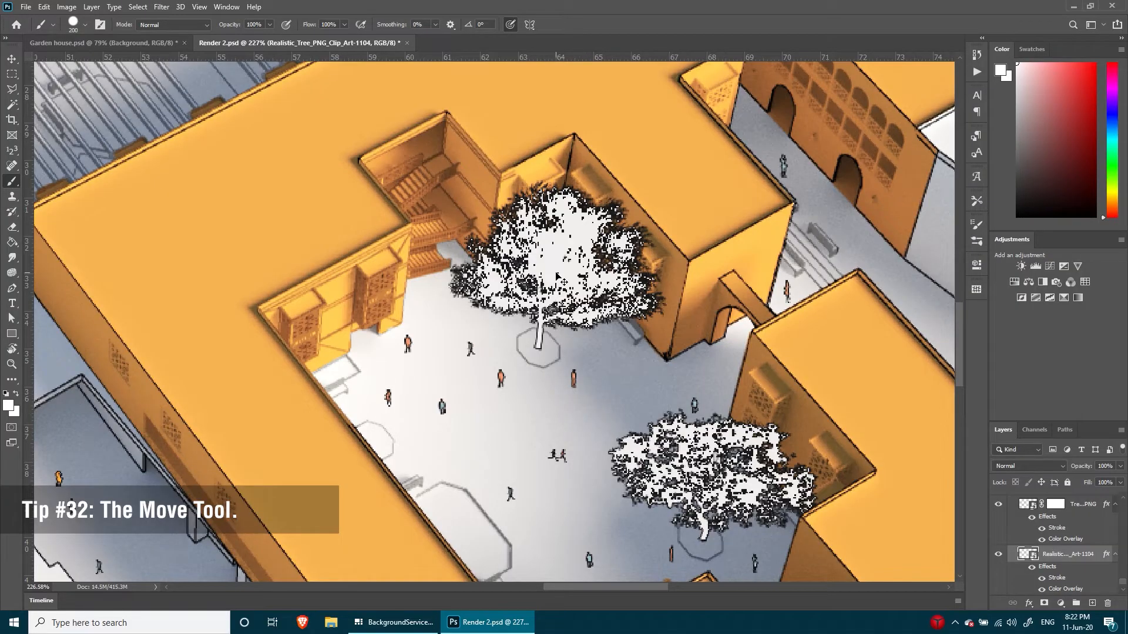
pyautogui.moveTo(556, 276)
pyautogui.keyDown('ctrl'); pyautogui.mouseDown()
pyautogui.moveTo(512, 235)
pyautogui.moveTo(546, 279)
pyautogui.moveTo(578, 271)
pyautogui.moveTo(559, 281)
pyautogui.mouseUp(); pyautogui.keyUp('ctrl')
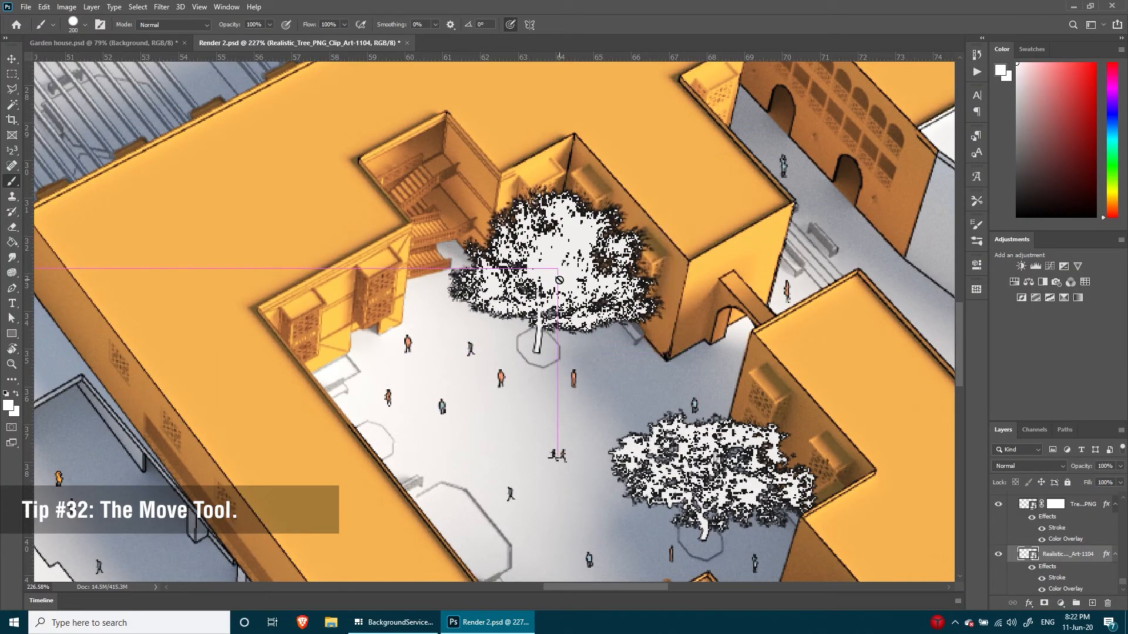
pyautogui.press('v')
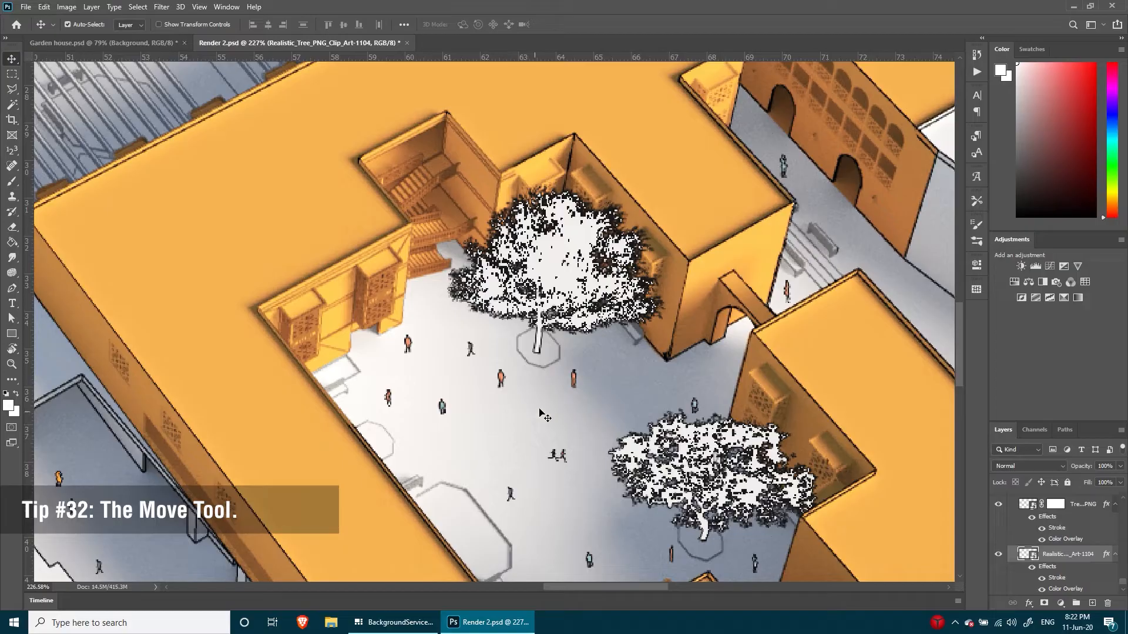
pyautogui.keyDown('ctrl'); pyautogui.moveTo(543, 409); pyautogui.dragTo(514, 434); pyautogui.keyUp('ctrl')
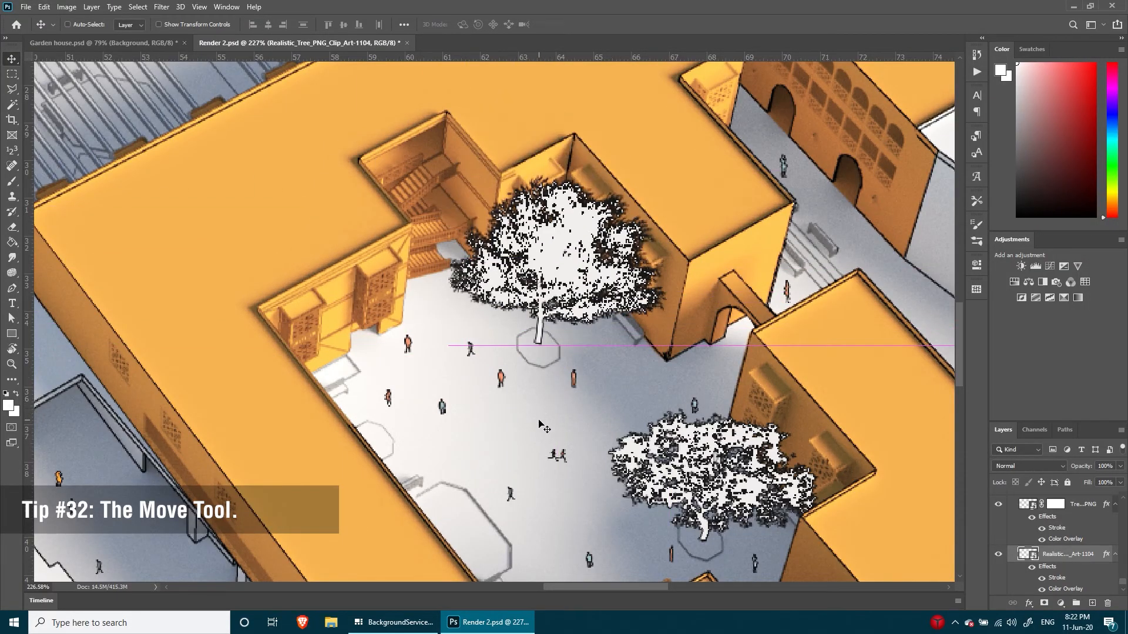
pyautogui.keyDown('alt'); pyautogui.moveTo(578, 272); pyautogui.dragTo(253, 308); pyautogui.keyUp('alt')
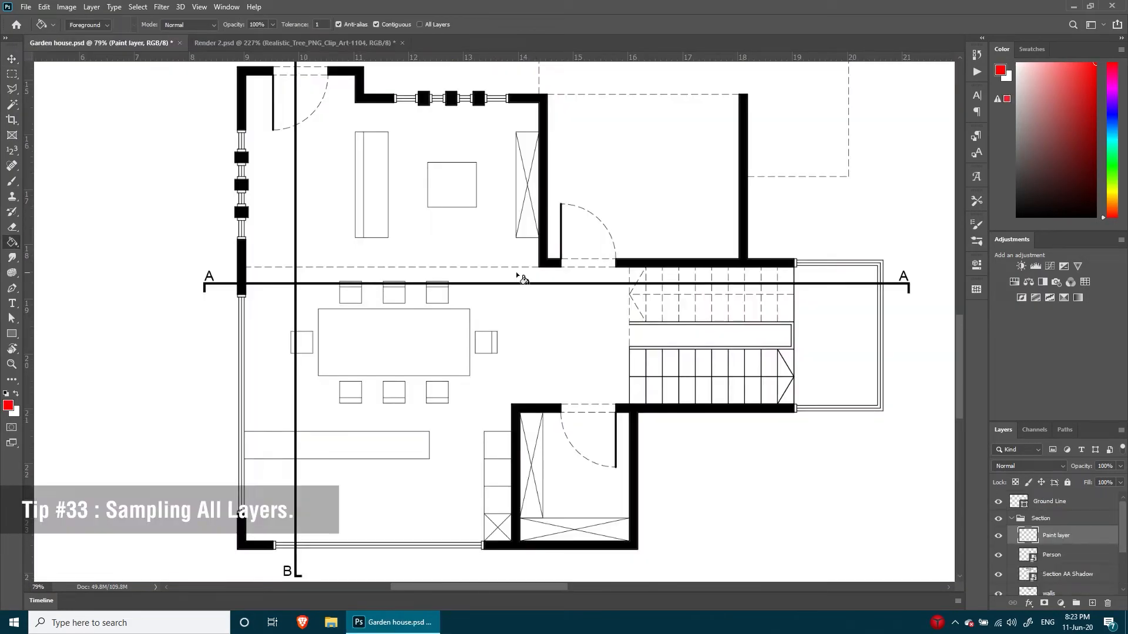
# Step: Fill the plan's coffee table and sofa with red on the Paint layer in Garden house.psd, using the Paint Bucket sampling all layers
pyautogui.click(712, 238)
pyautogui.hotkey('ctrl', 'z')
pyautogui.click(455, 195)
pyautogui.click(385, 191)
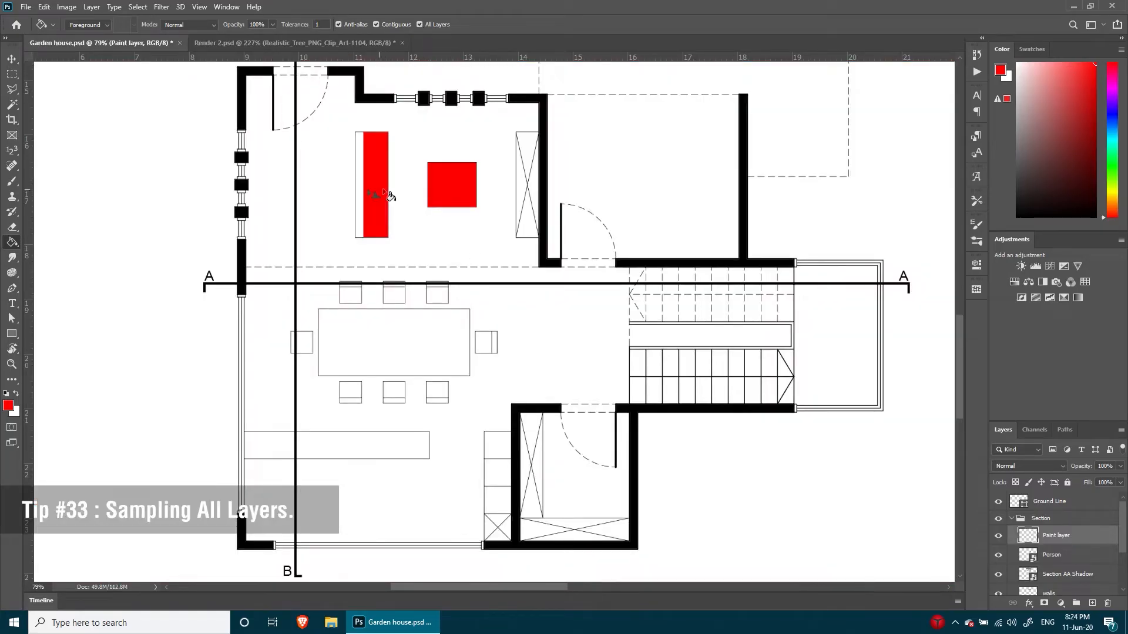
pyautogui.click(359, 190)
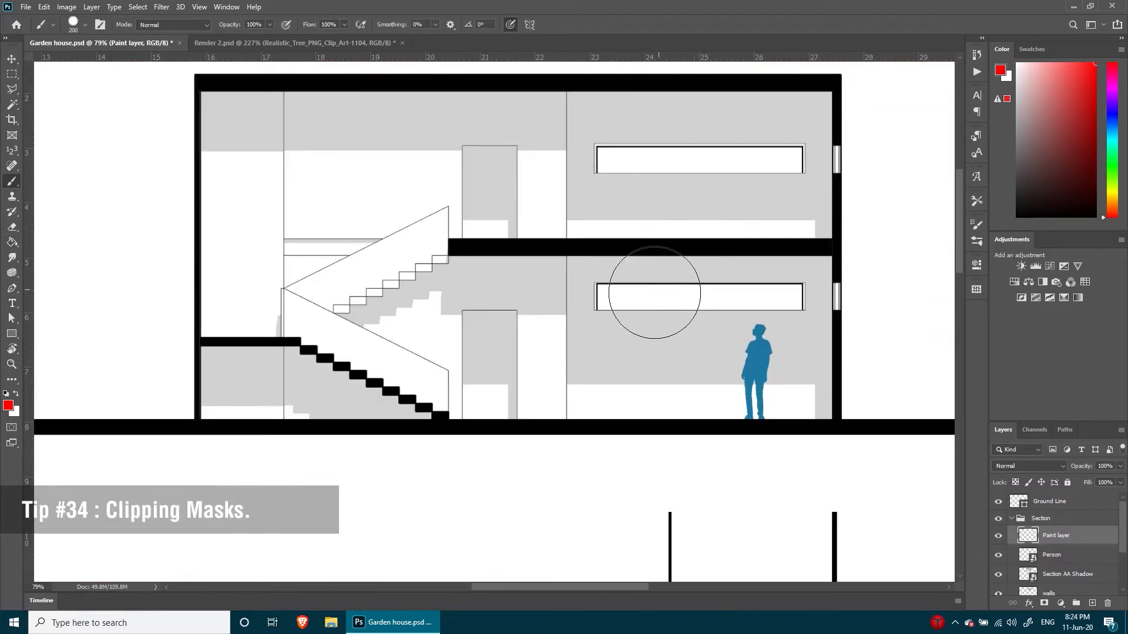
# Step: Brush a large red area over the person in the section and clip the Paint layer to the Person layer
pyautogui.moveTo(654, 292)
pyautogui.mouseDown()
pyautogui.moveTo(650, 227)
pyautogui.moveTo(730, 244)
pyautogui.moveTo(702, 423)
pyautogui.mouseUp()
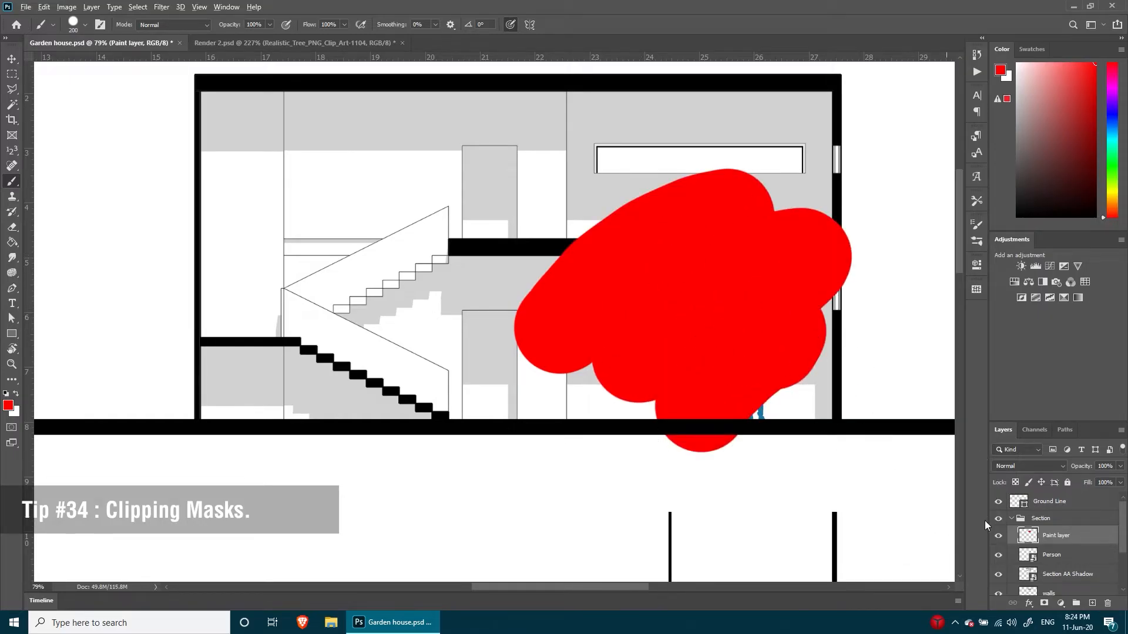
pyautogui.keyDown('alt'); pyautogui.click(1069, 542); pyautogui.keyUp('alt')
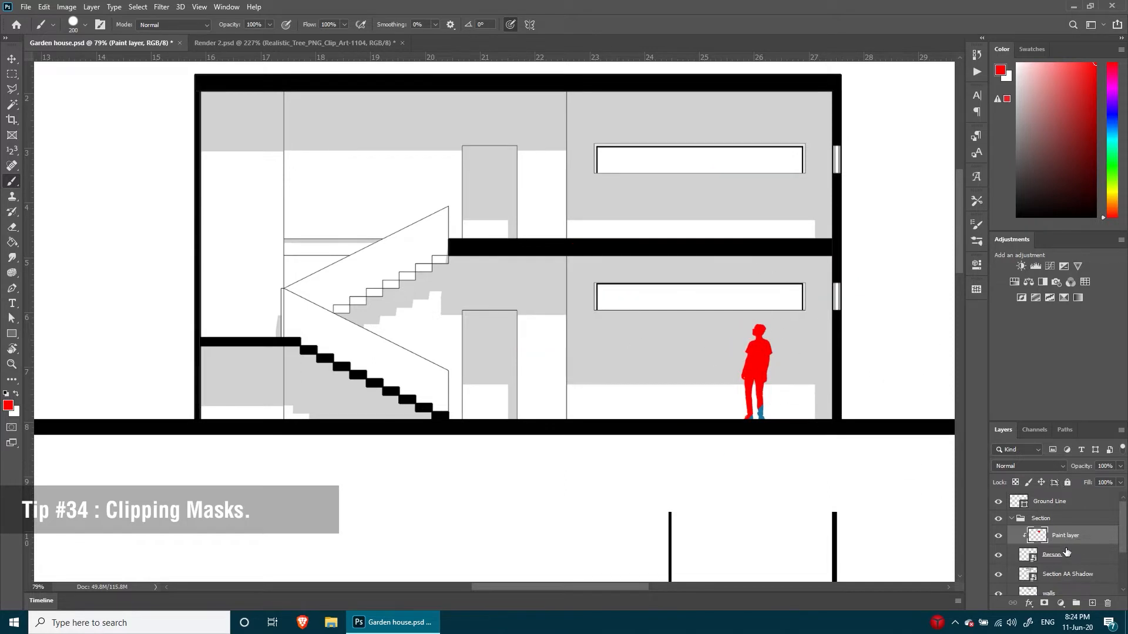
# Step: Switch the foreground colour to blue and brush over the person's head and shoulders on the clipped Paint layer
pyautogui.click(1112, 111)
pyautogui.moveTo(781, 282); pyautogui.dragTo(597, 282)
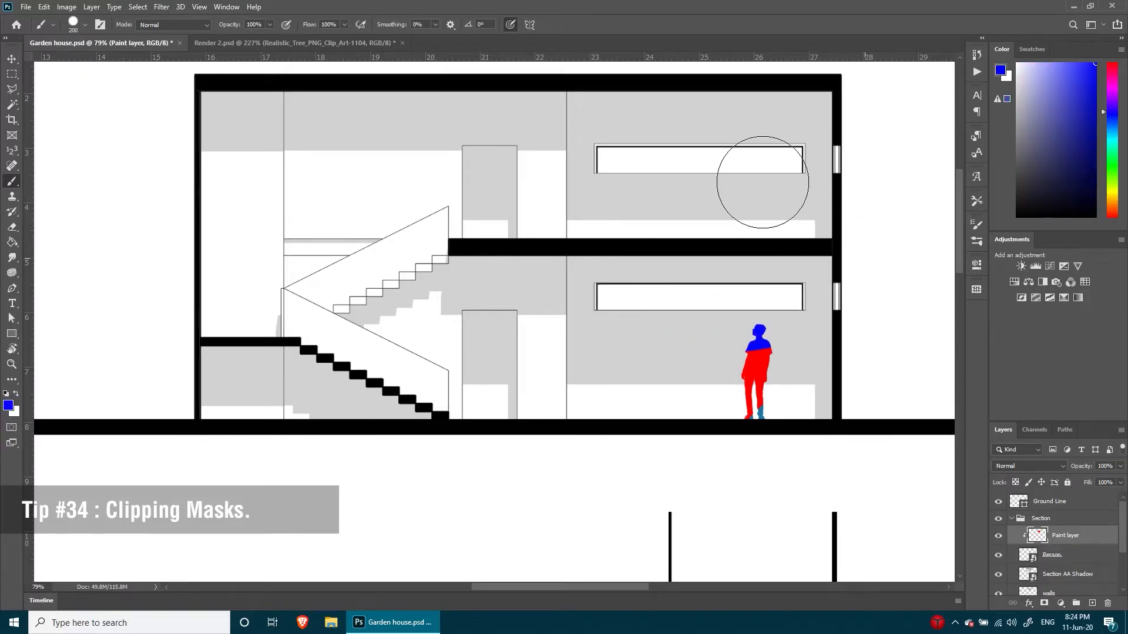
pyautogui.moveTo(816, 340); pyautogui.dragTo(800, 359)
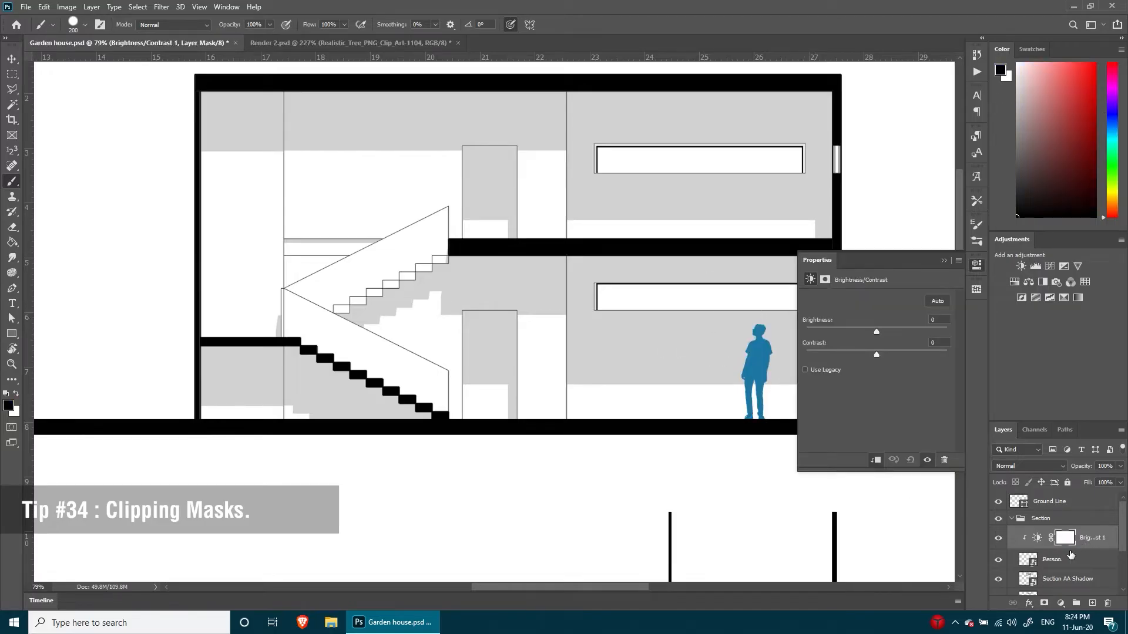
# Step: Lower the brightness of the Brightness/Contrast adjustment clipped to the Person layer
pyautogui.moveTo(877, 333)
pyautogui.mouseDown()
pyautogui.moveTo(912, 343)
pyautogui.moveTo(858, 340)
pyautogui.mouseUp()
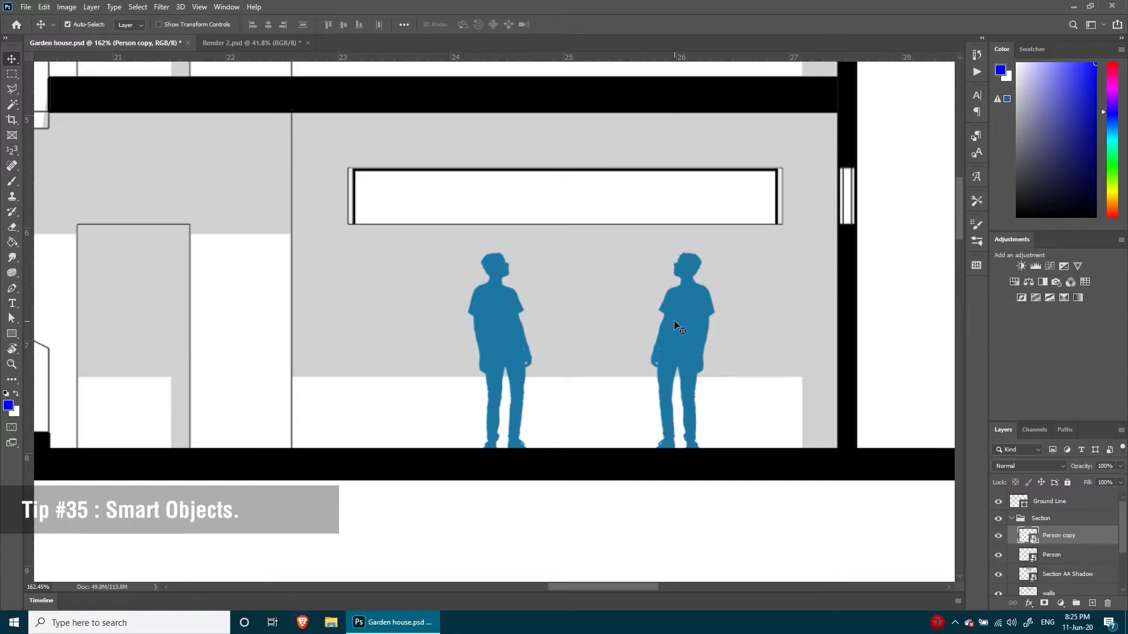
# Step: Convert the Person and Person copy layers into a single smart object and move it up and slightly left in the section
pyautogui.click(482, 317)
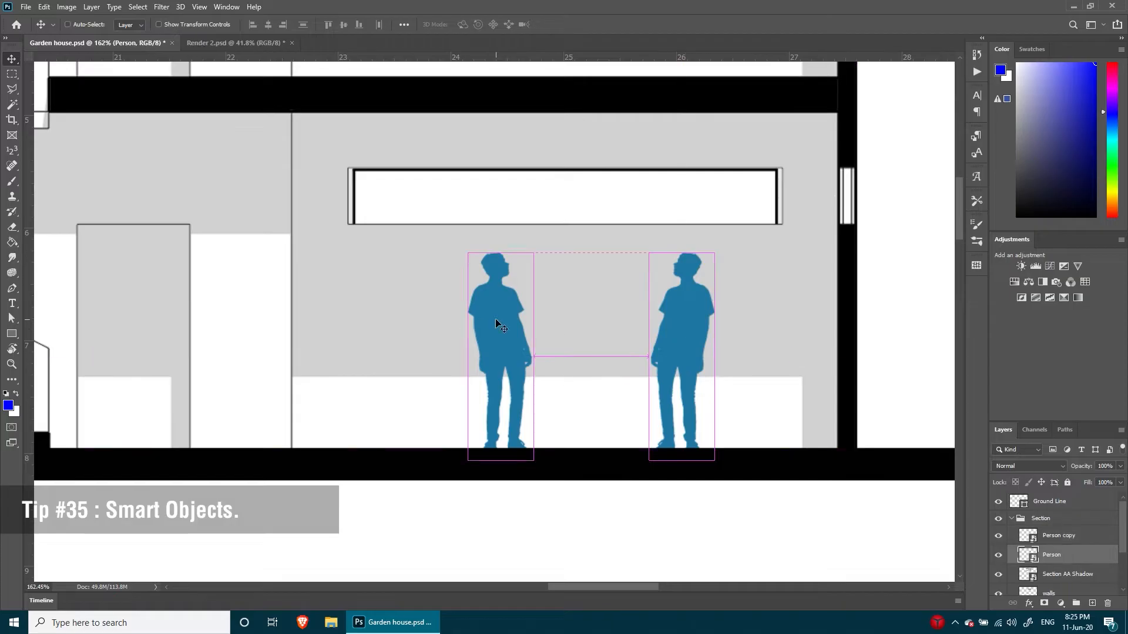
pyautogui.keyDown('shift'); pyautogui.click(683, 338); pyautogui.keyUp('shift')
pyautogui.rightClick(1056, 534)
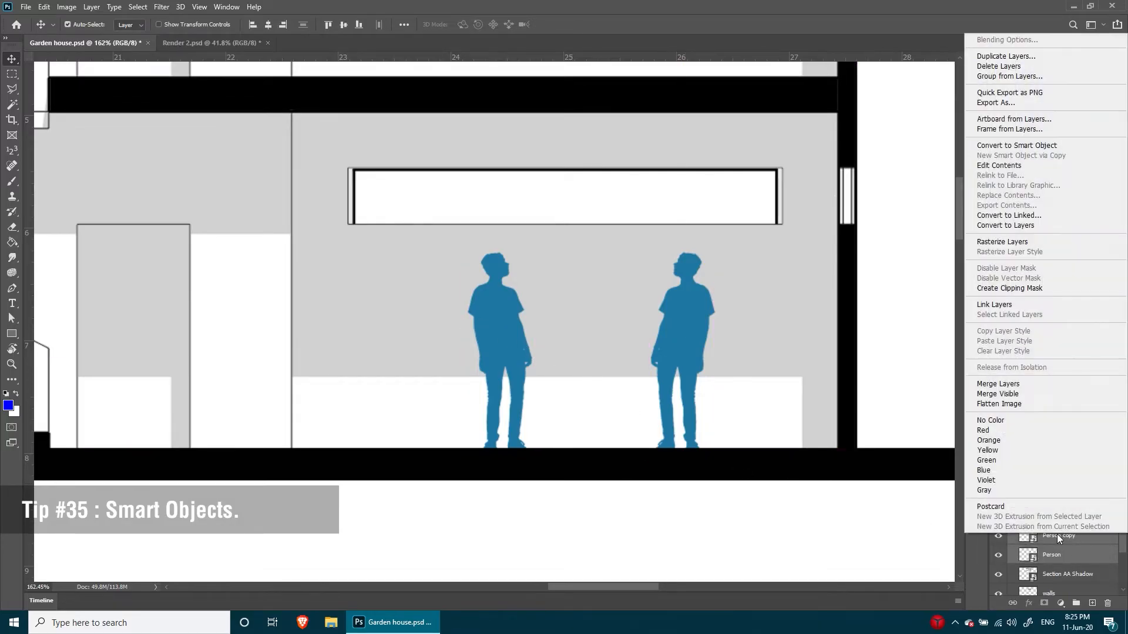
pyautogui.click(1017, 145)
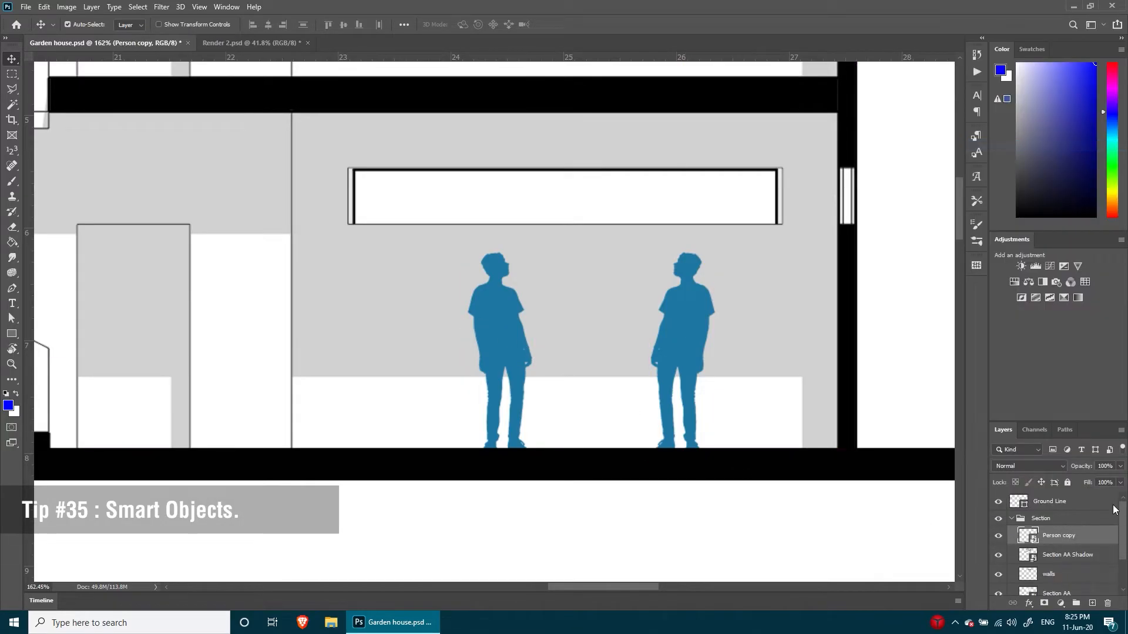
pyautogui.moveTo(688, 317); pyautogui.dragTo(666, 280)
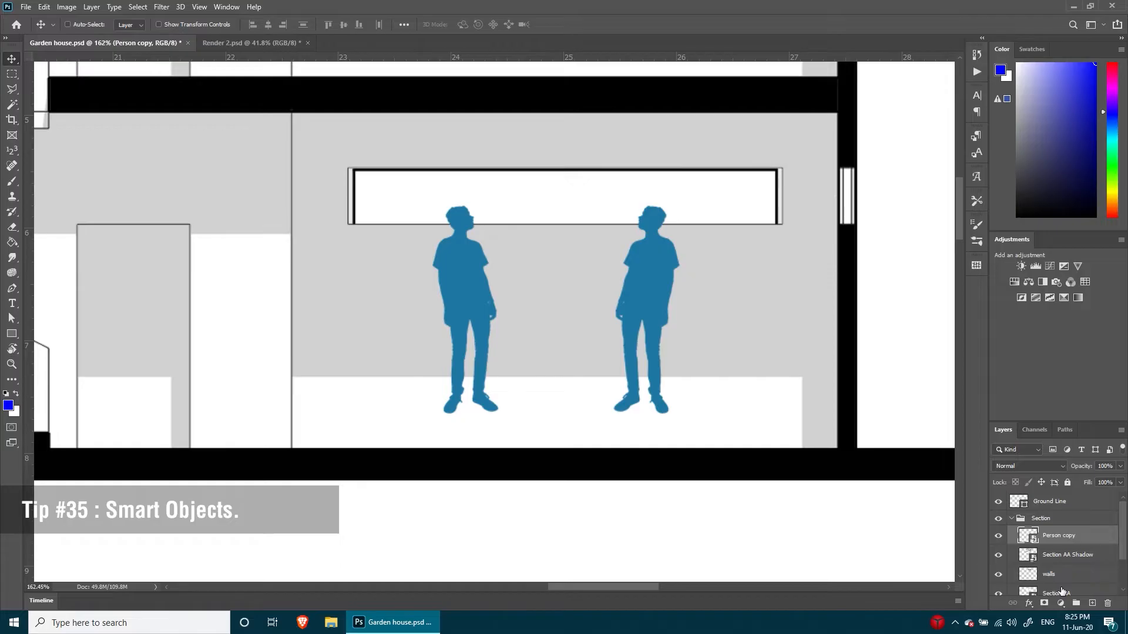
# Step: Edit the smart object's contents by moving the two figures closer together with the right one lower, then save and close it
pyautogui.doubleClick(1028, 535)
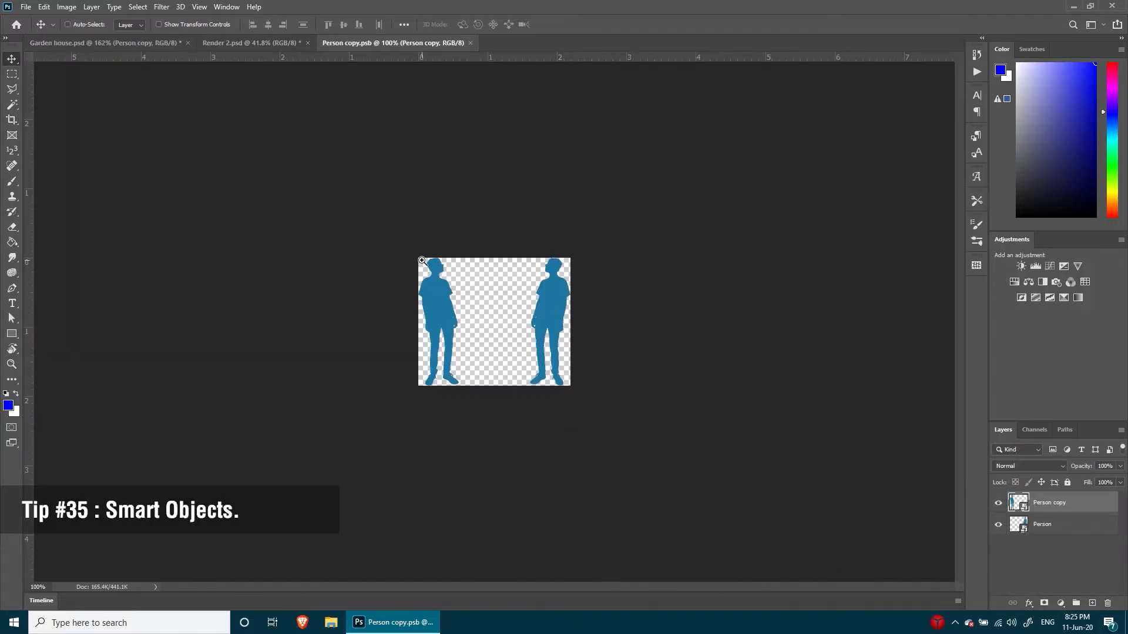
pyautogui.keyDown('ctrl'); pyautogui.moveTo(422, 260); pyautogui.dragTo(466, 287); pyautogui.keyUp('ctrl')
pyautogui.keyDown('ctrl'); pyautogui.moveTo(393, 291); pyautogui.dragTo(477, 301); pyautogui.keyUp('ctrl')
pyautogui.keyDown('ctrl'); pyautogui.moveTo(581, 277); pyautogui.dragTo(413, 295); pyautogui.keyUp('ctrl')
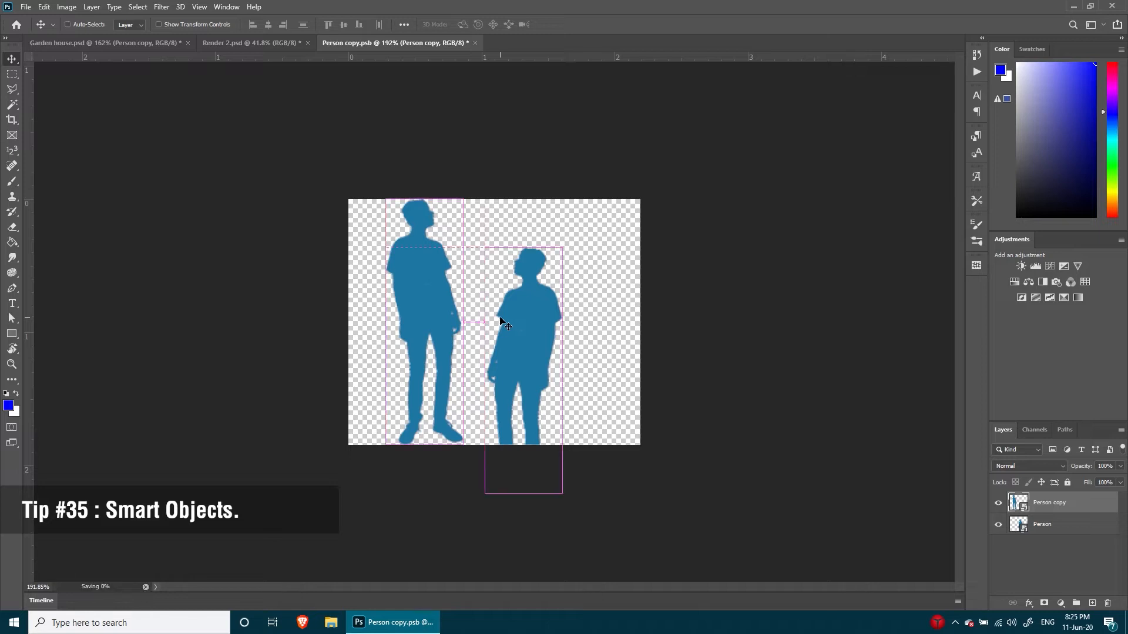
pyautogui.hotkey('ctrl', 's')
pyautogui.click(470, 43)
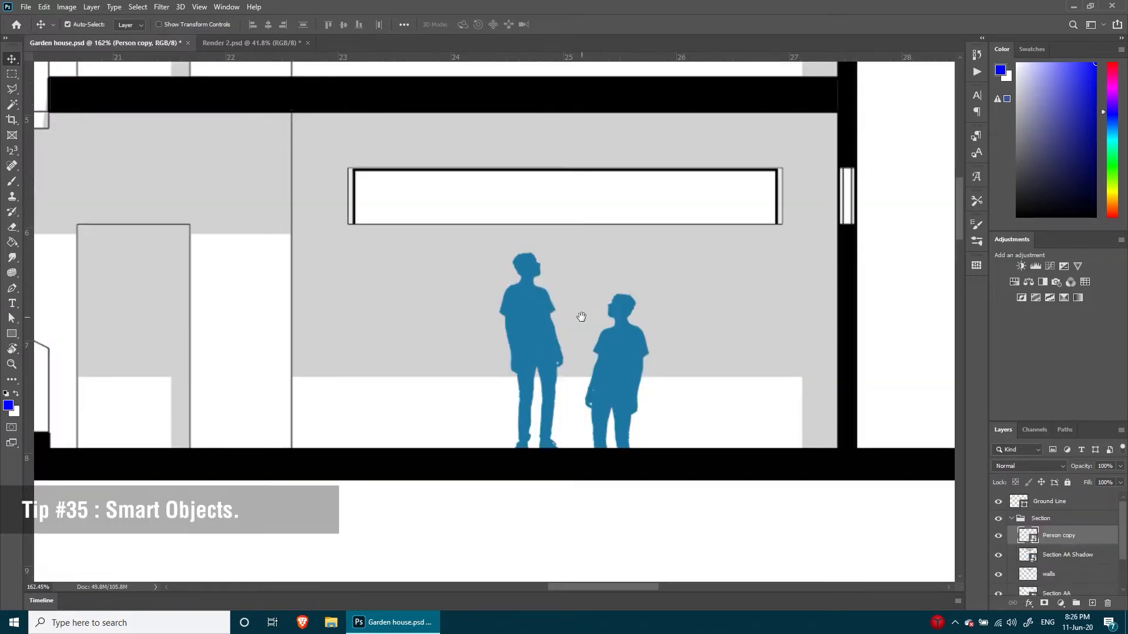
pyautogui.moveTo(581, 317); pyautogui.dragTo(553, 344)
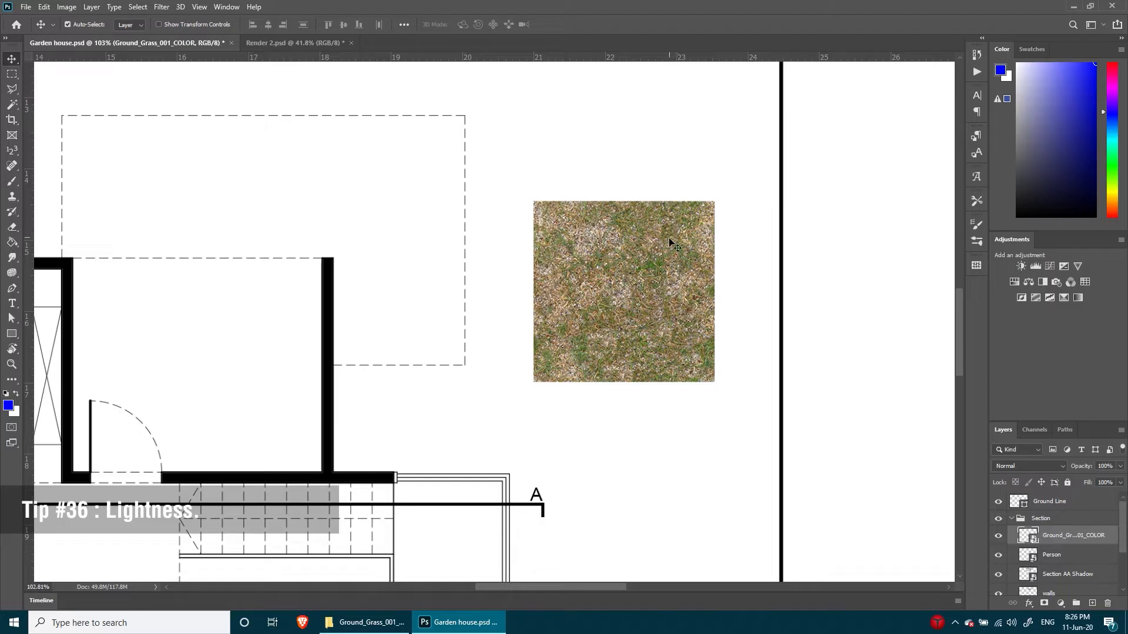
# Step: Test the grass texture's opacity, and lighten the texture by raising Lightness in a clipped Hue/Saturation adjustment
pyautogui.click(1121, 466)
pyautogui.moveTo(1081, 481); pyautogui.dragTo(1126, 481)
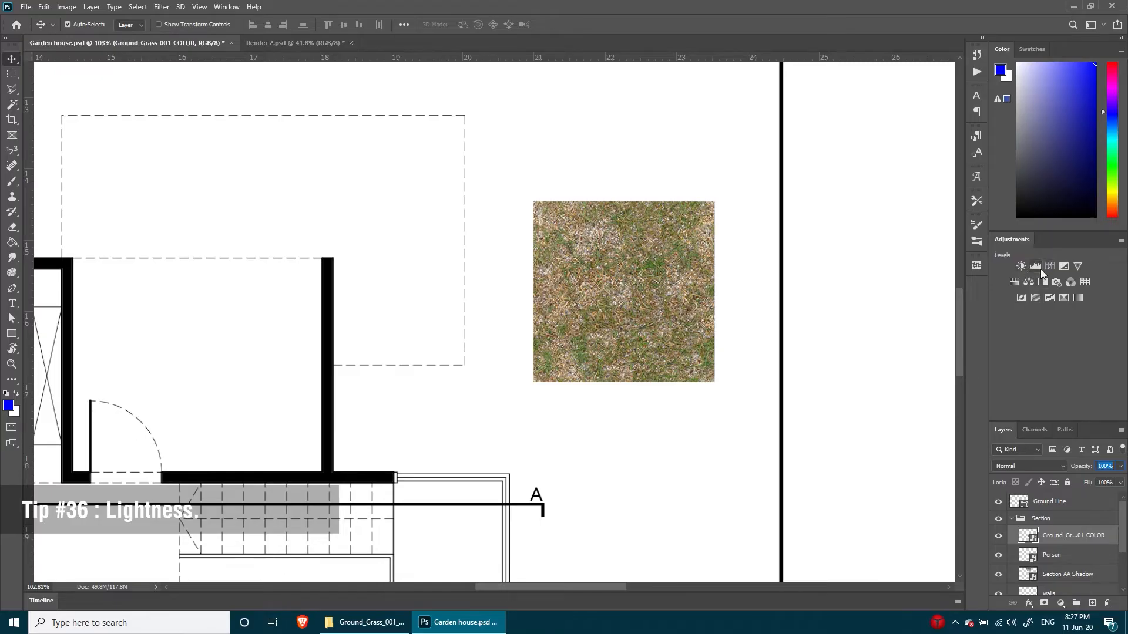
pyautogui.click(1014, 282)
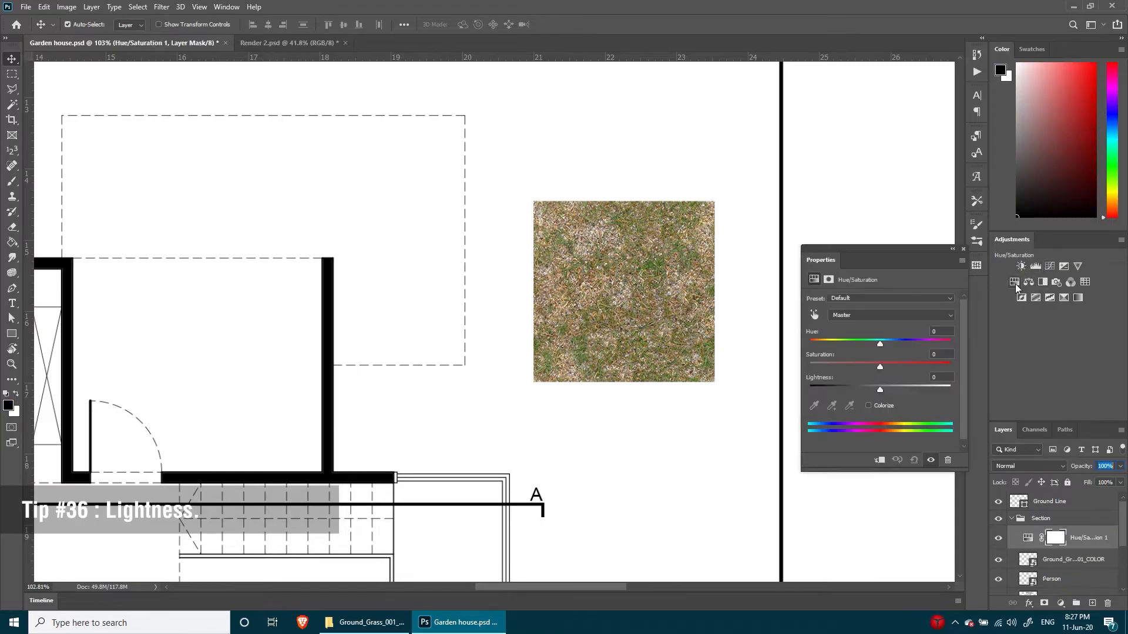
pyautogui.keyDown('alt'); pyautogui.click(1065, 547); pyautogui.keyUp('alt')
pyautogui.moveTo(880, 389); pyautogui.dragTo(923, 390)
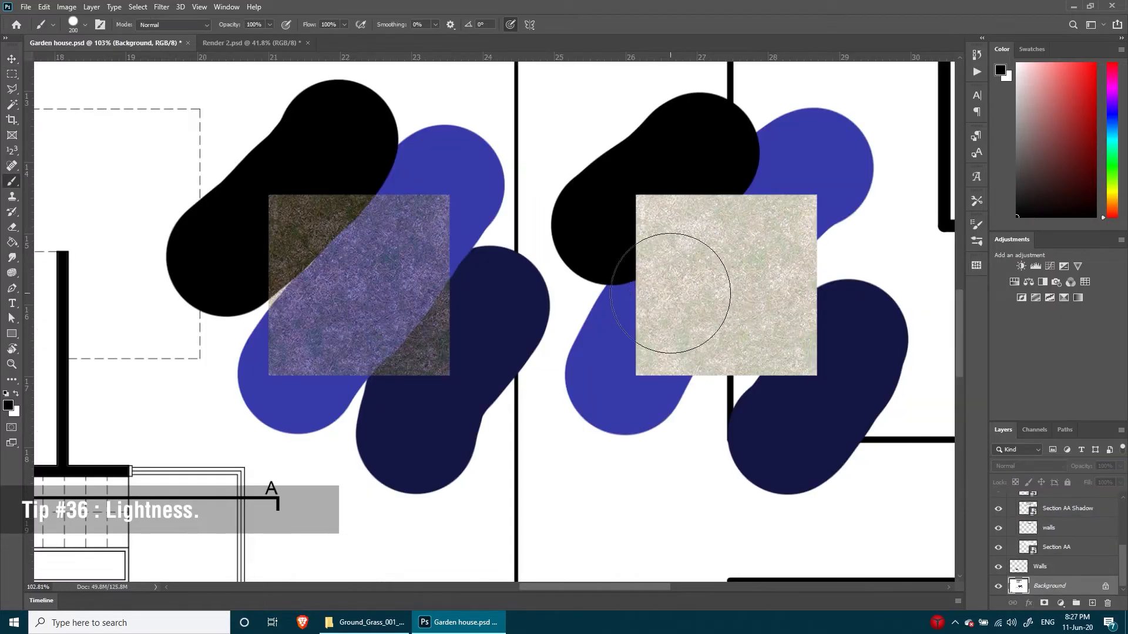
# Step: Brush black on the Background layer behind the lightened grass texture
pyautogui.moveTo(670, 312); pyautogui.dragTo(655, 314)
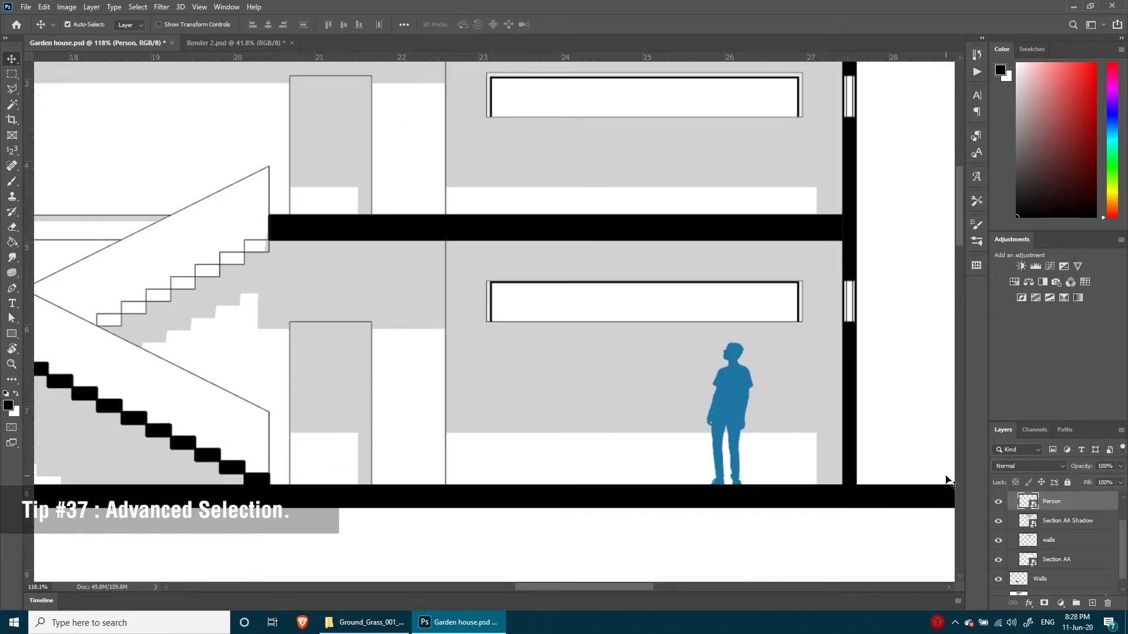
# Step: Load the Person layer's shape as a selection and clear the selection
pyautogui.keyDown('ctrl'); pyautogui.click(1023, 504); pyautogui.keyUp('ctrl')
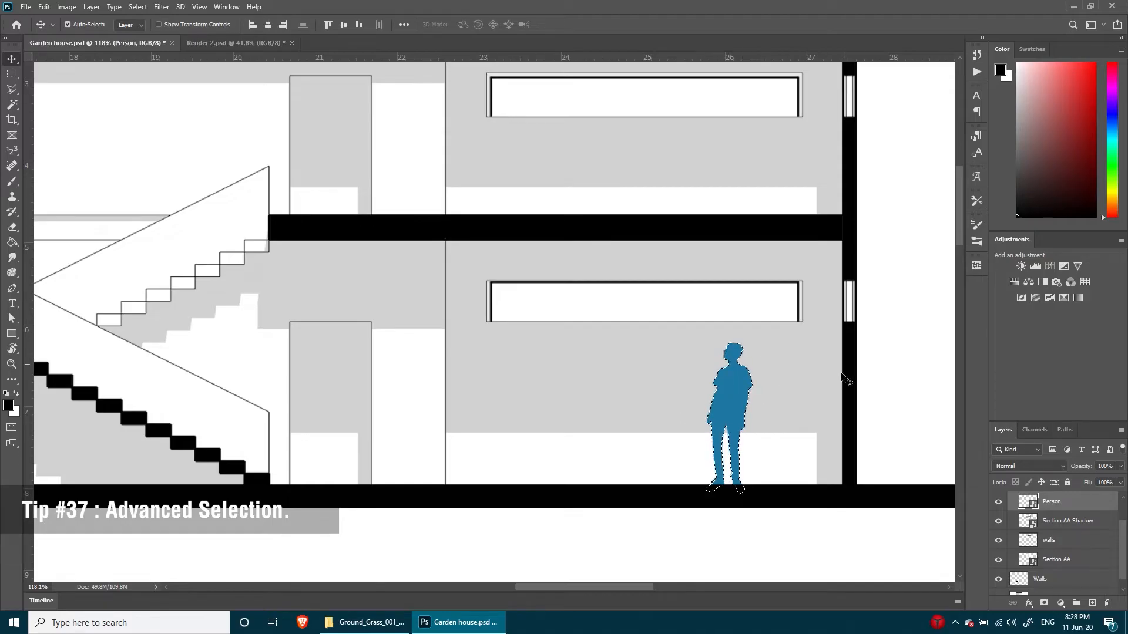
pyautogui.hotkey('ctrl', 'd')
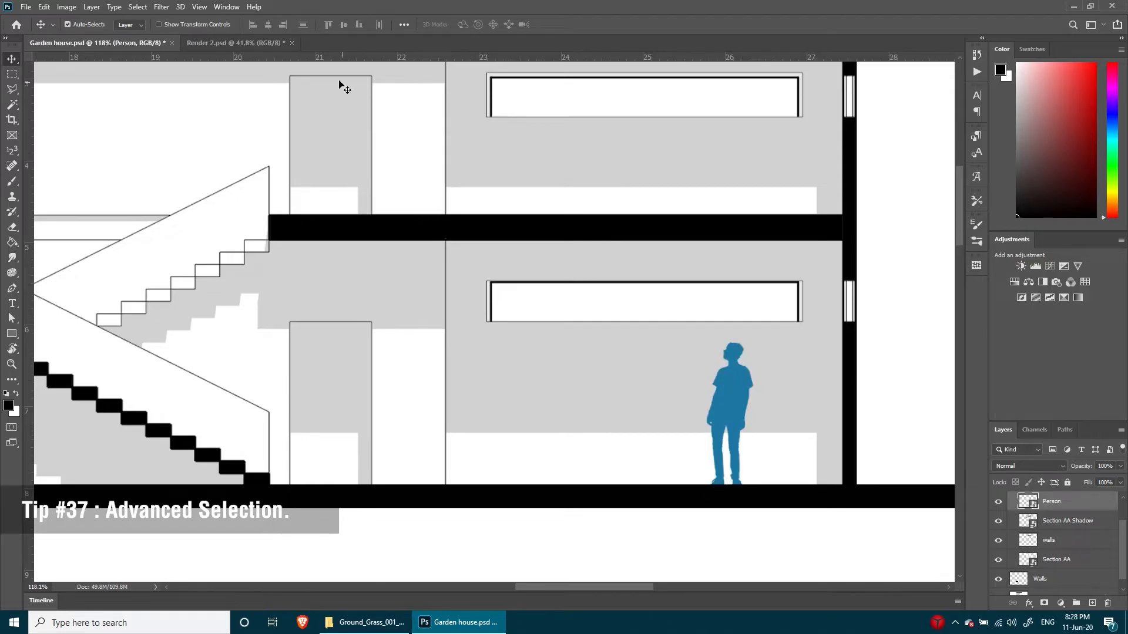
# Step: Select the person in the section using Color Range with the figure's blue as the sampled colour
pyautogui.click(137, 7)
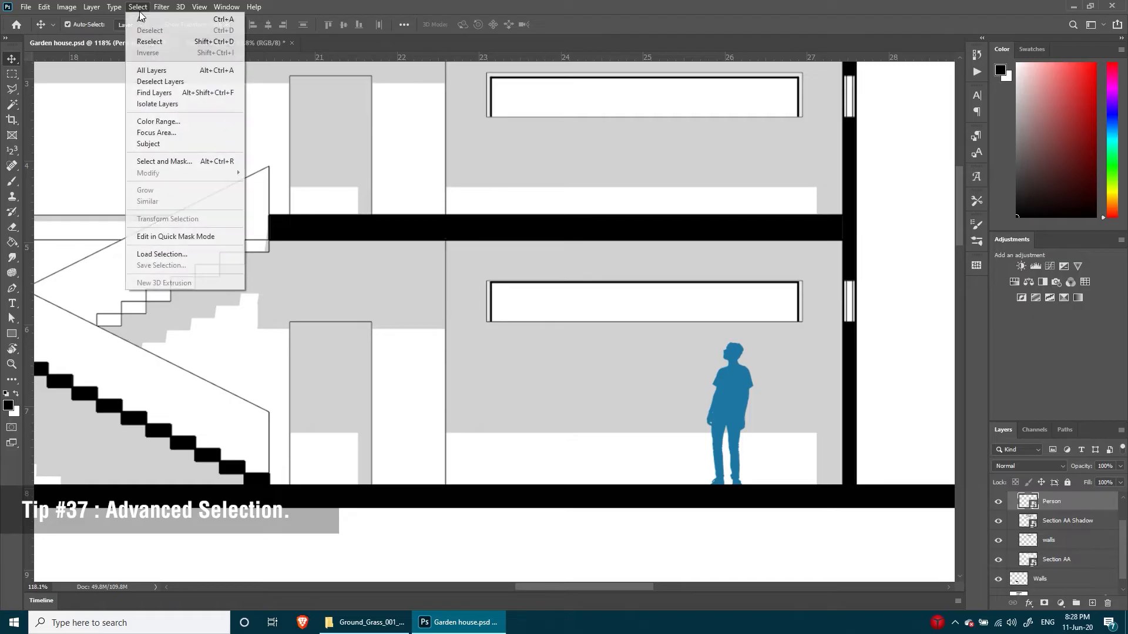
pyautogui.click(170, 121)
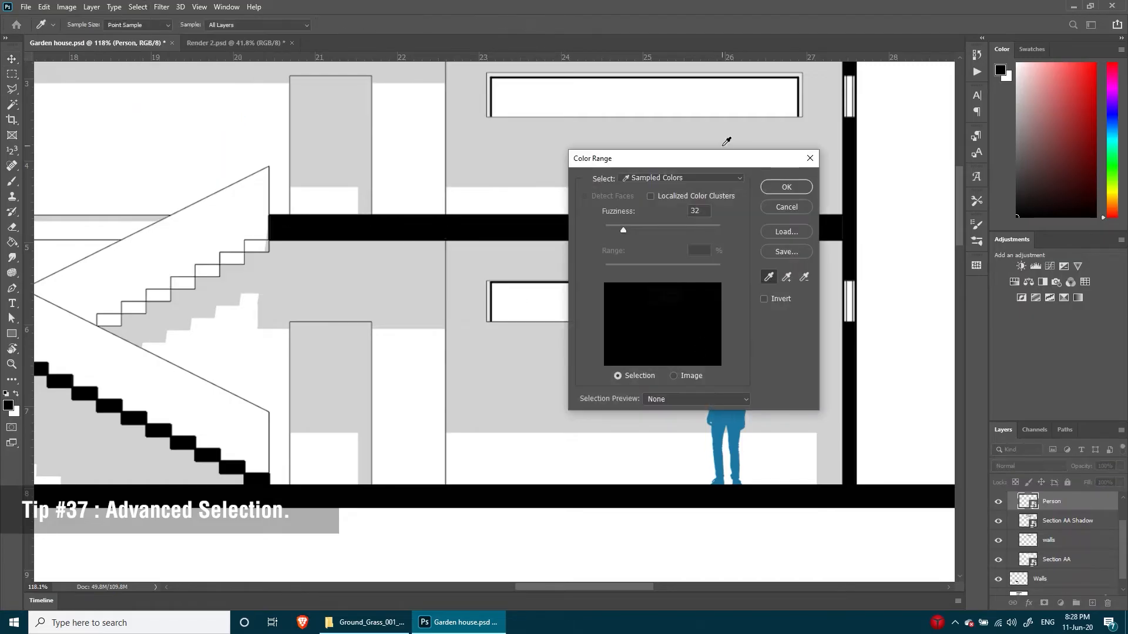
pyautogui.moveTo(723, 159); pyautogui.dragTo(597, 158)
pyautogui.click(734, 354)
pyautogui.press('Return')
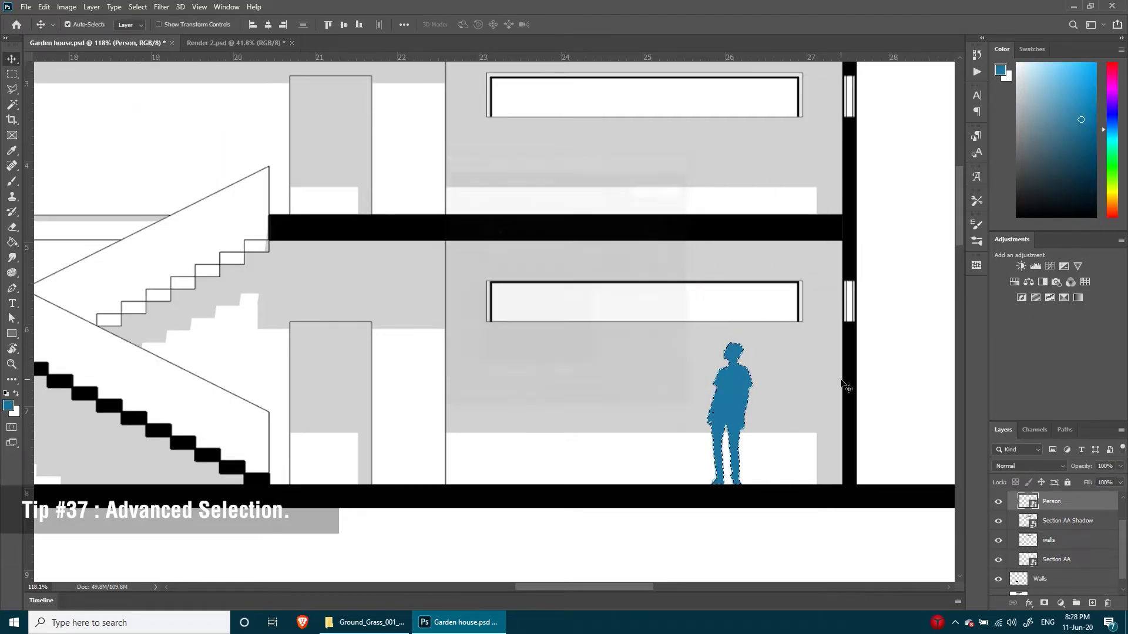
pyautogui.moveTo(694, 187)
pyautogui.keyDown('ctrl'); pyautogui.mouseDown()
pyautogui.moveTo(597, 194)
pyautogui.moveTo(705, 222)
pyautogui.mouseUp(); pyautogui.keyUp('ctrl')
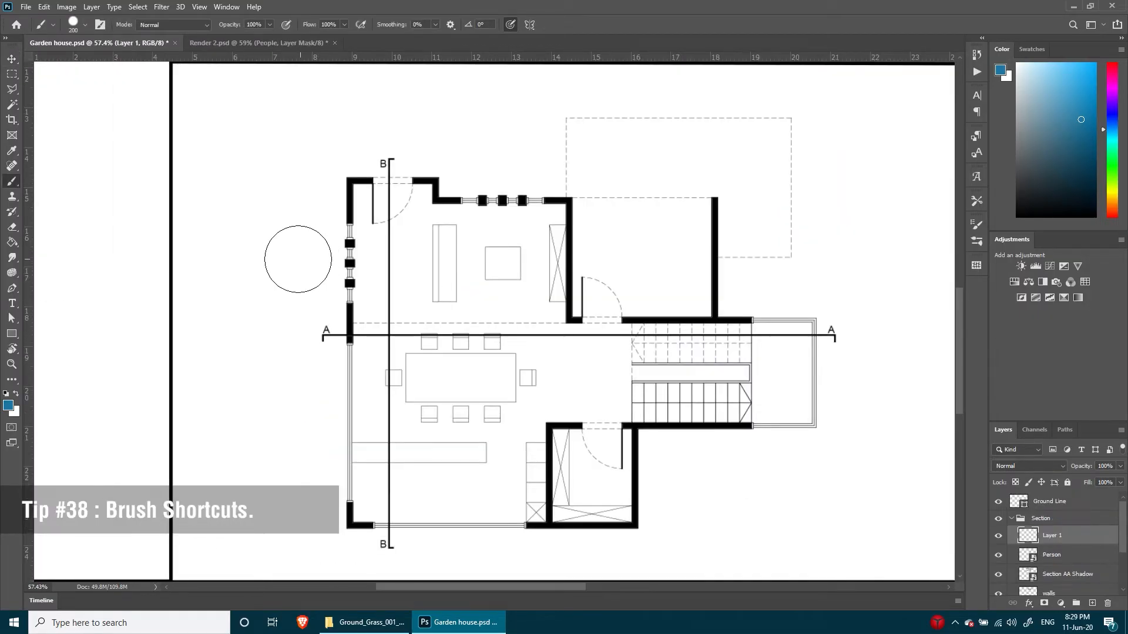
# Step: Paint a horizontal blue brush stroke across the upper part of the floor plan on Layer 1 and enlarge the brush to 500 px
pyautogui.moveTo(278, 263); pyautogui.dragTo(683, 261)
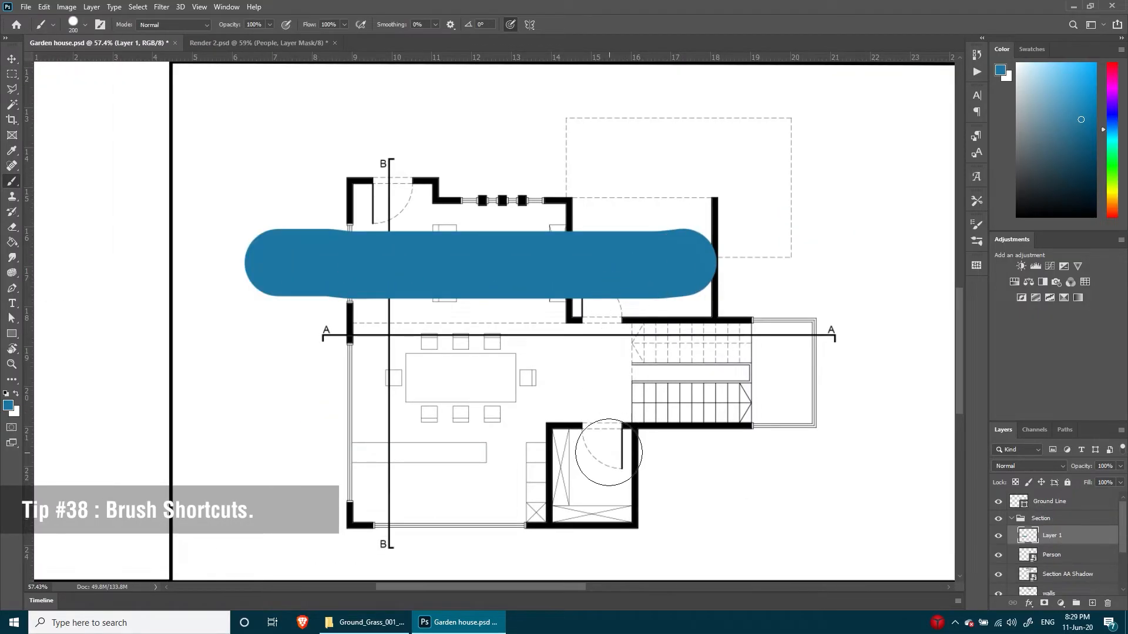
pyautogui.press(']')
pyautogui.press(']')
pyautogui.press(']')
pyautogui.press(']')
pyautogui.press(']')
pyautogui.press(']')
pyautogui.press(']')
pyautogui.press(']')
pyautogui.press(']')
pyautogui.press('[')
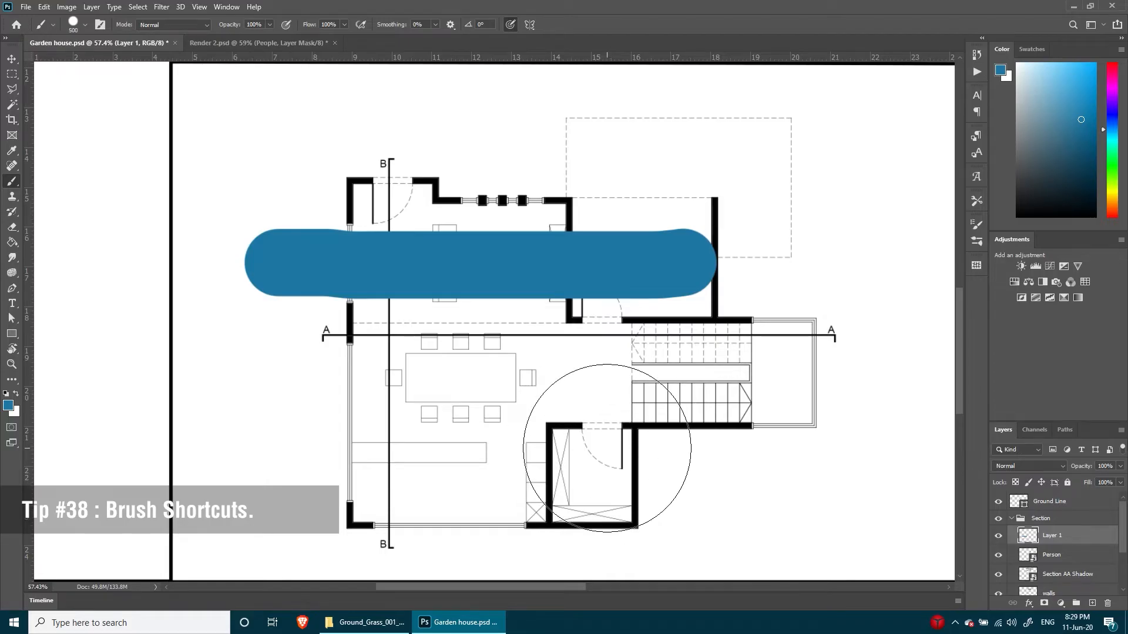
# Step: Soften the brush edge by lowering its hardness three increments
pyautogui.hotkey('shift', '[')
pyautogui.hotkey('shift', '[')
pyautogui.hotkey('shift', '[')
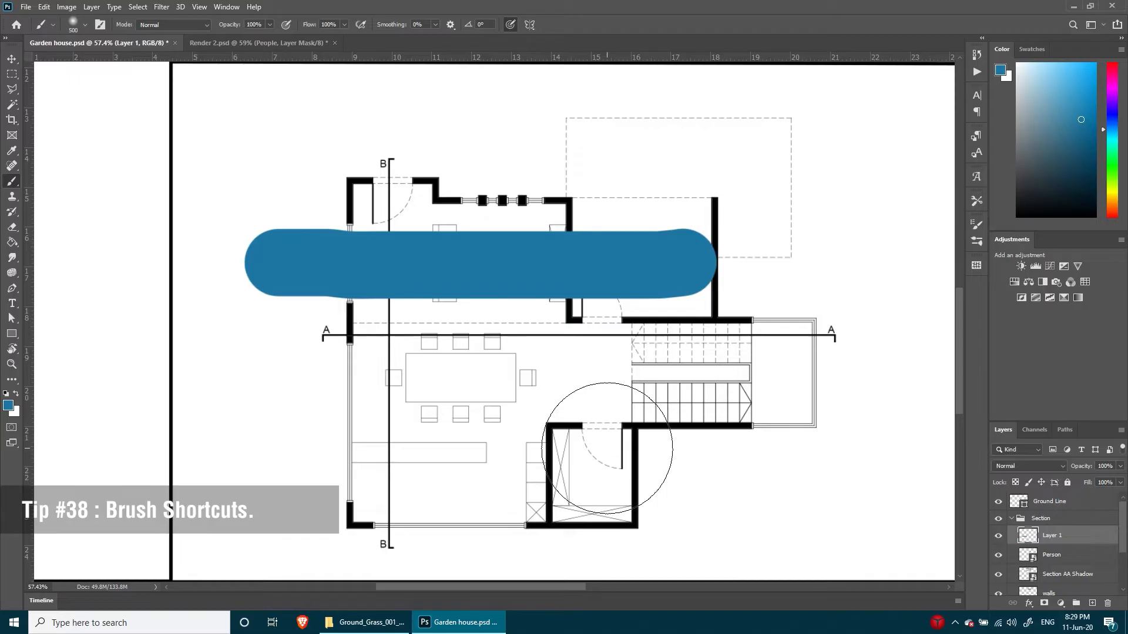
# Step: Paint a soft-edged blue stroke across the lower part of the floor plan and sample the walls' black as the brush colour
pyautogui.moveTo(567, 455); pyautogui.dragTo(768, 440)
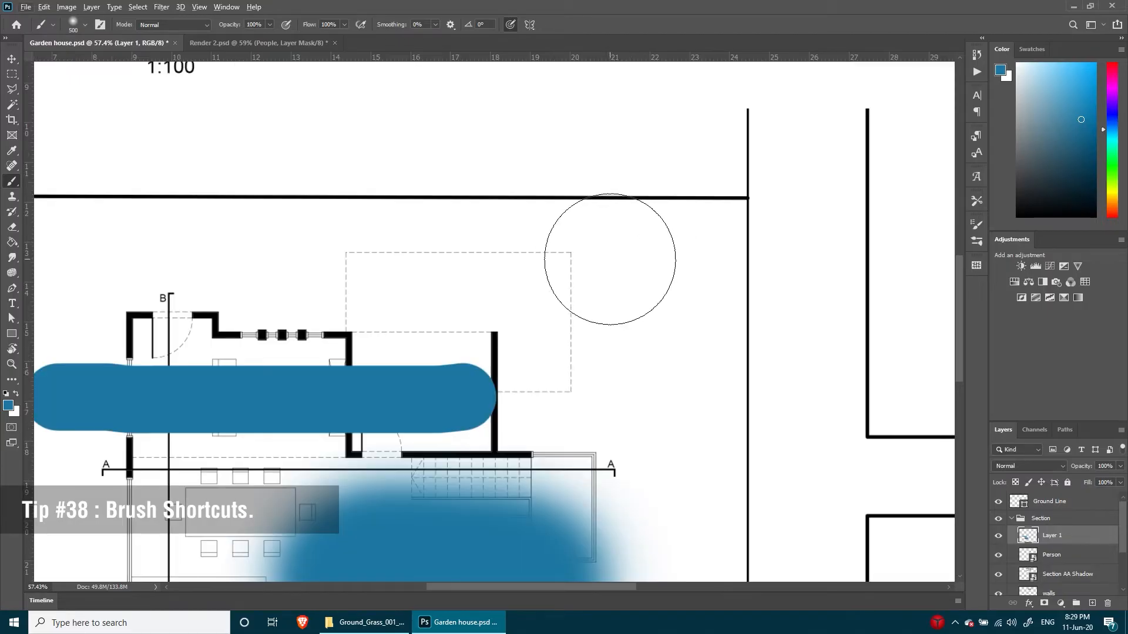
pyautogui.keyDown('alt'); pyautogui.click(433, 388); pyautogui.keyUp('alt')
pyautogui.keyDown('alt'); pyautogui.click(348, 336); pyautogui.keyUp('alt')
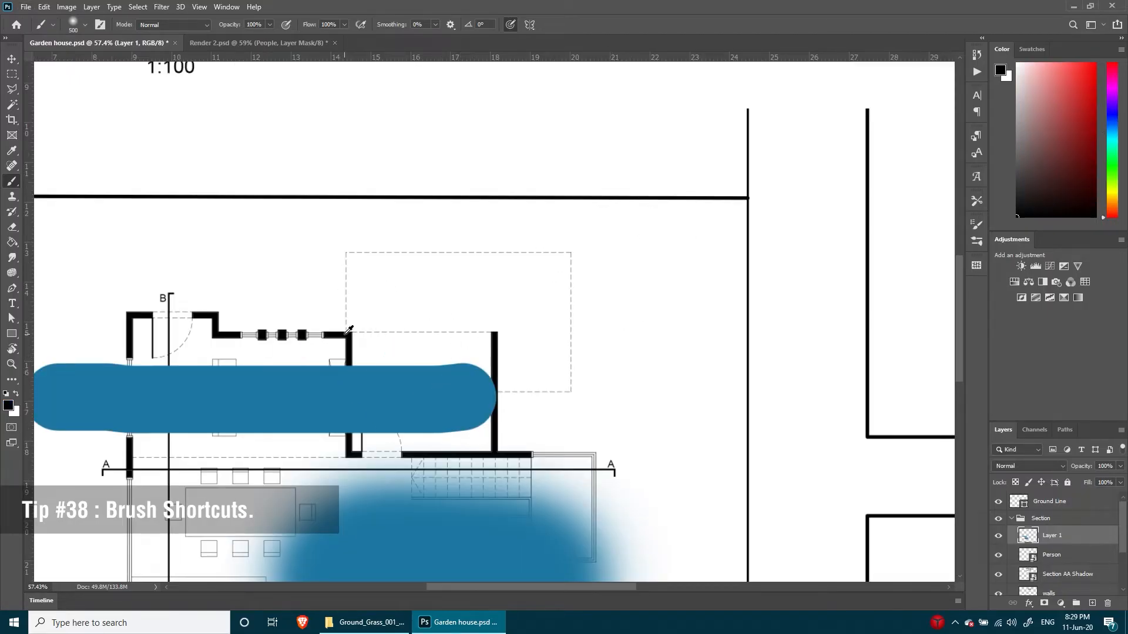
pyautogui.moveTo(480, 235)
pyautogui.keyDown('alt'); pyautogui.mouseDown(button='right')
pyautogui.moveTo(526, 239)
pyautogui.moveTo(471, 227)
pyautogui.moveTo(553, 228)
pyautogui.moveTo(496, 242)
pyautogui.moveTo(471, 150)
pyautogui.moveTo(484, 195)
pyautogui.moveTo(464, 294)
pyautogui.moveTo(437, 265)
pyautogui.moveTo(460, 252)
pyautogui.moveTo(450, 277)
pyautogui.mouseUp(button='right'); pyautogui.keyUp('alt')
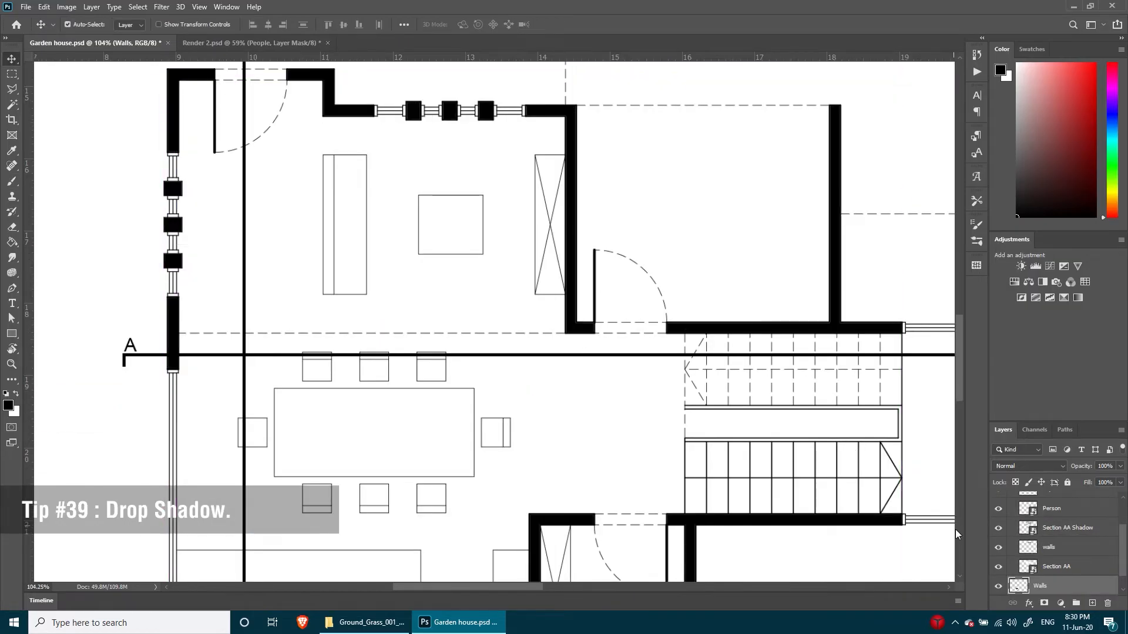
# Step: Add a drop shadow to the Walls layer with a distance of 12 px and a size of 21 px
pyautogui.doubleClick(1095, 595)
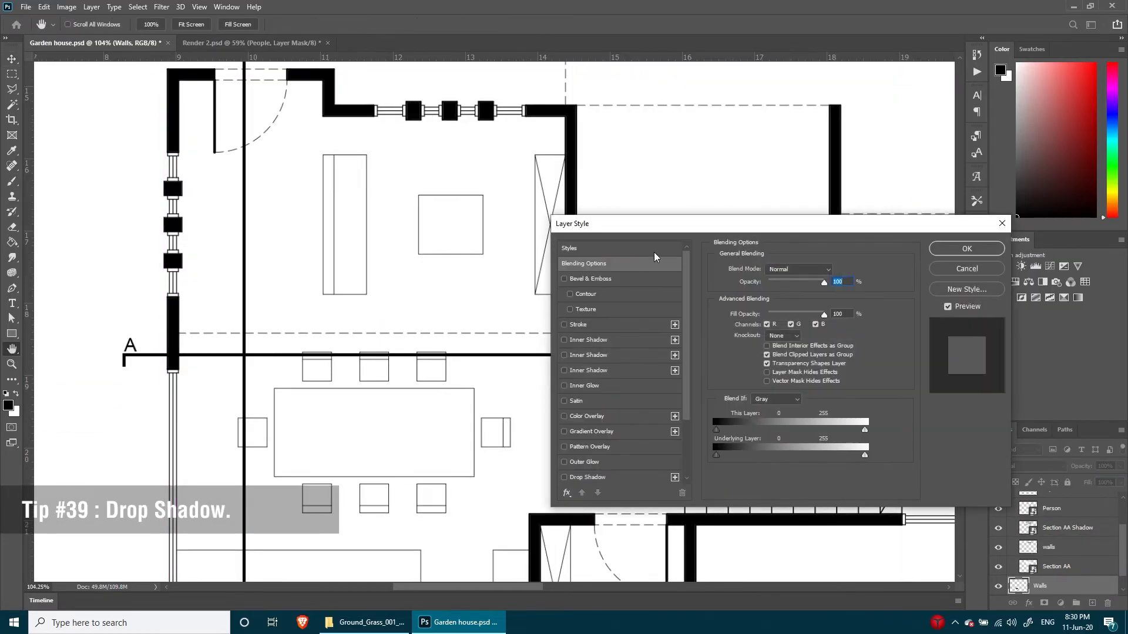
pyautogui.moveTo(675, 223); pyautogui.dragTo(843, 191)
pyautogui.scroll(-3, 788, 352)
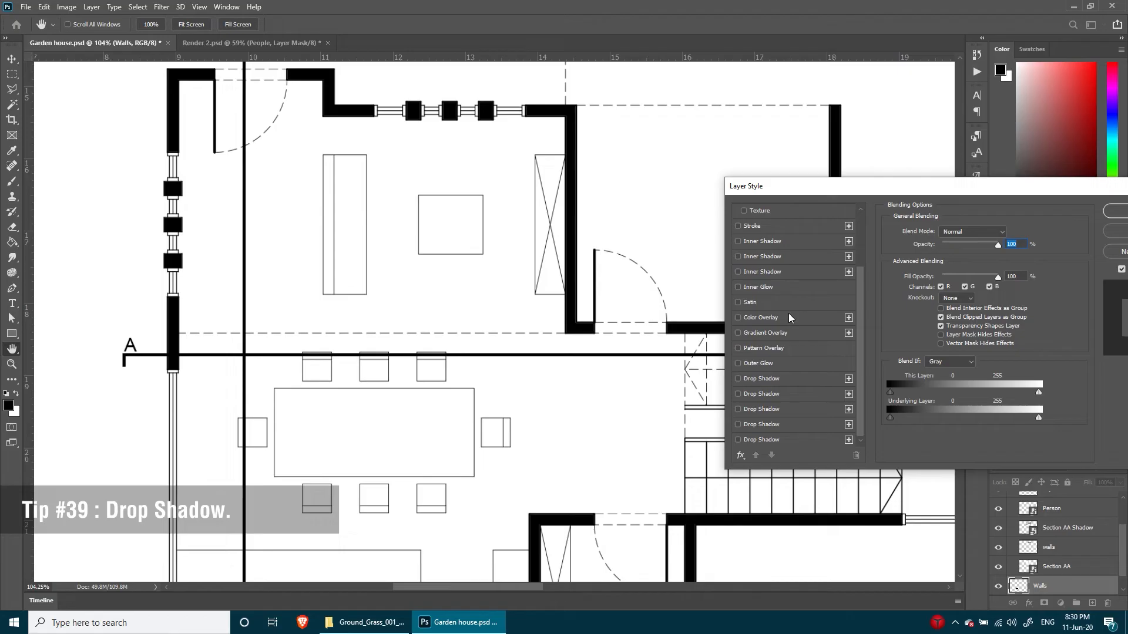
pyautogui.click(789, 366)
pyautogui.moveTo(953, 249); pyautogui.dragTo(938, 285)
pyautogui.moveTo(489, 184); pyautogui.dragTo(477, 262)
pyautogui.scroll(4, 464, 241)
pyautogui.moveTo(217, 226); pyautogui.dragTo(449, 222)
pyautogui.scroll(-1, 448, 221)
pyautogui.moveTo(589, 249); pyautogui.dragTo(411, 228)
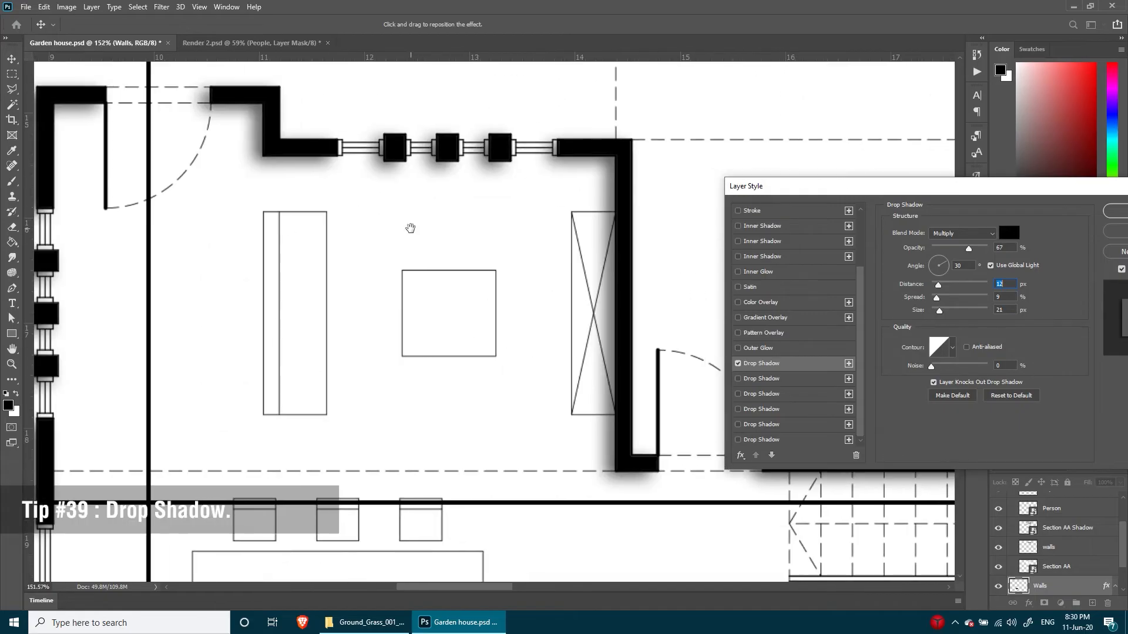
# Step: Stack two more drop shadows on the Walls layer, one wider and softer and one with 4 px distance and 4 px size
pyautogui.click(848, 364)
pyautogui.click(848, 365)
pyautogui.click(822, 379)
pyautogui.moveTo(938, 285); pyautogui.dragTo(947, 285)
pyautogui.moveTo(940, 311)
pyautogui.mouseDown()
pyautogui.moveTo(961, 311)
pyautogui.moveTo(950, 311)
pyautogui.mouseUp()
pyautogui.moveTo(947, 285); pyautogui.dragTo(934, 311)
pyautogui.click(823, 394)
pyautogui.keyDown('ctrl'); pyautogui.moveTo(651, 308); pyautogui.dragTo(437, 288); pyautogui.keyUp('ctrl')
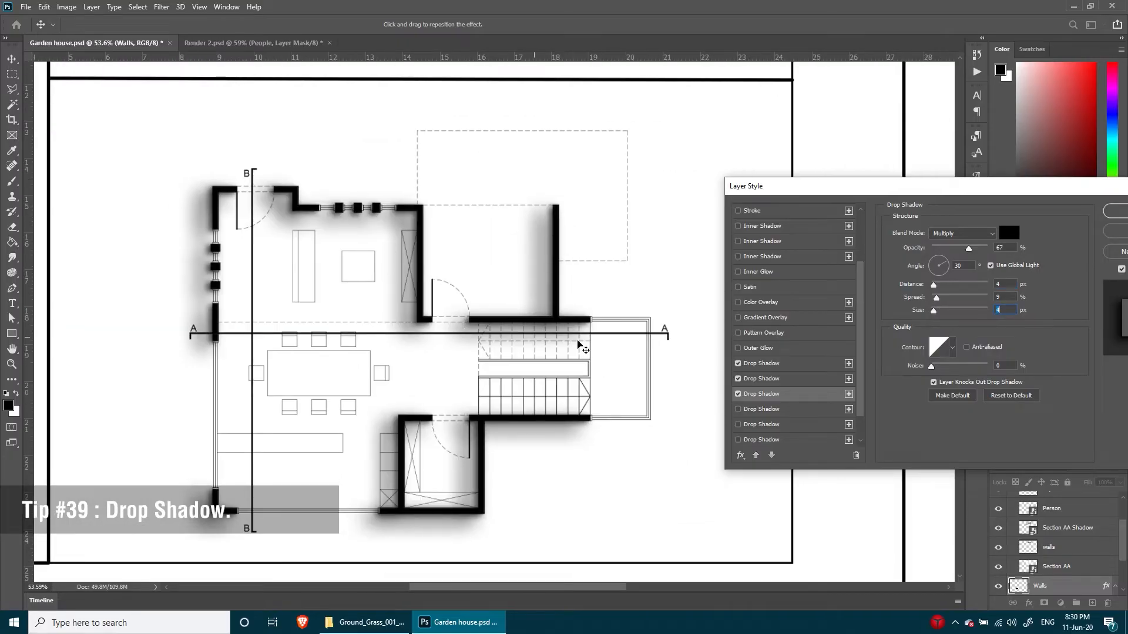
pyautogui.click(823, 379)
pyautogui.click(1115, 211)
# Step: Filter the layer list to show only type layers
pyautogui.keyDown('ctrl'); pyautogui.moveTo(278, 242); pyautogui.dragTo(569, 249); pyautogui.keyUp('ctrl')
pyautogui.keyDown('ctrl'); pyautogui.moveTo(615, 289); pyautogui.dragTo(447, 289); pyautogui.keyUp('ctrl')
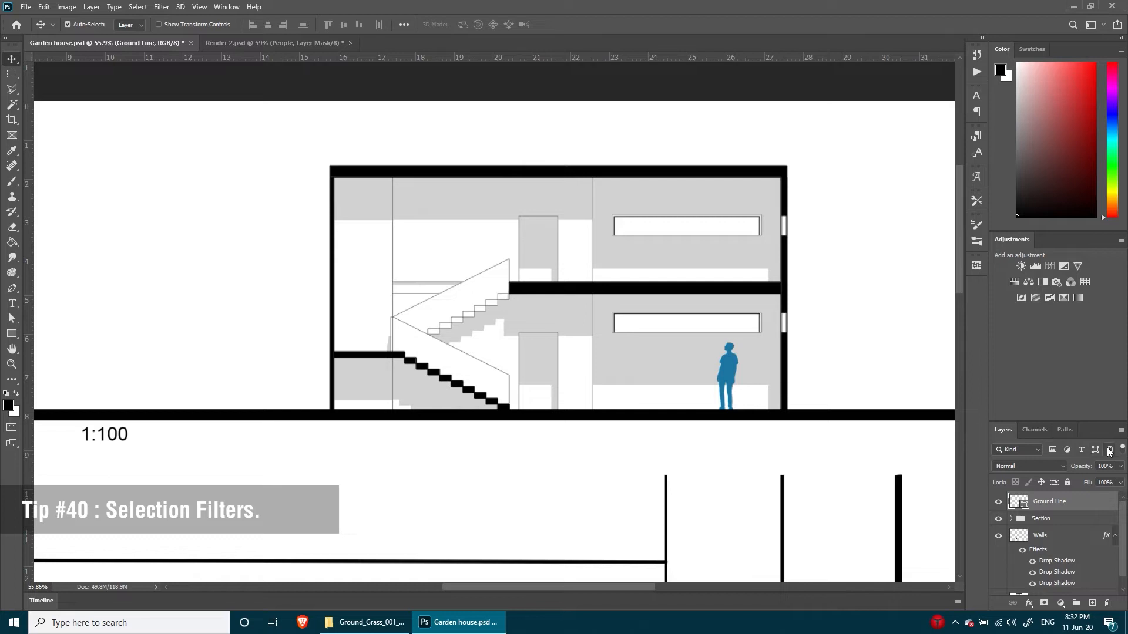
pyautogui.click(1081, 450)
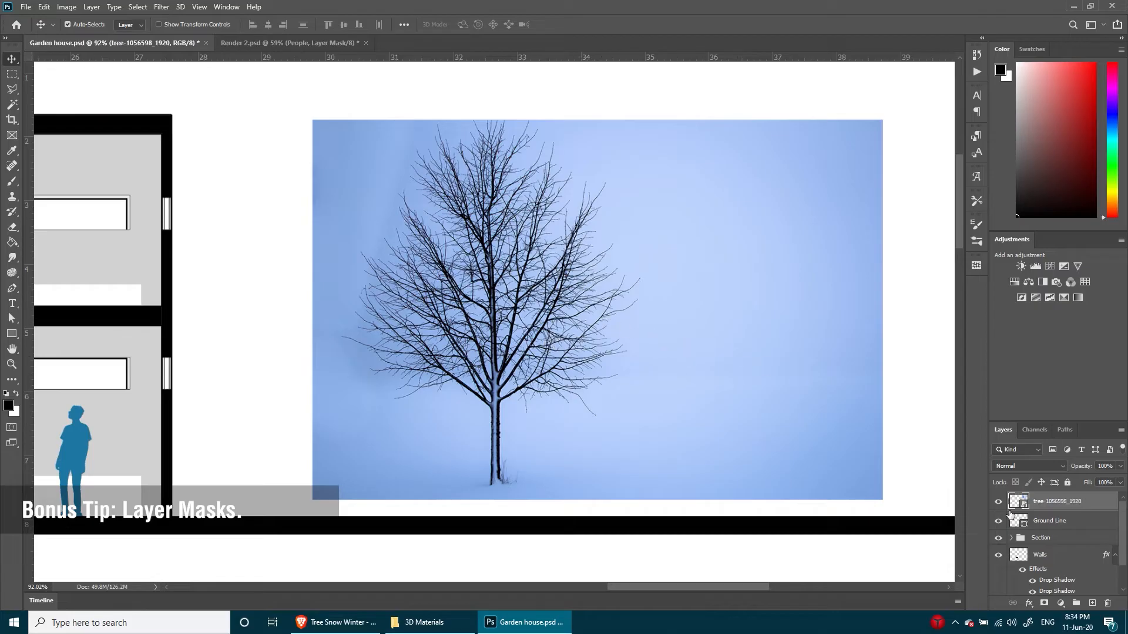
# Step: Add a layer mask to the tree image and hide its right part by painting black with a large brush
pyautogui.click(1044, 605)
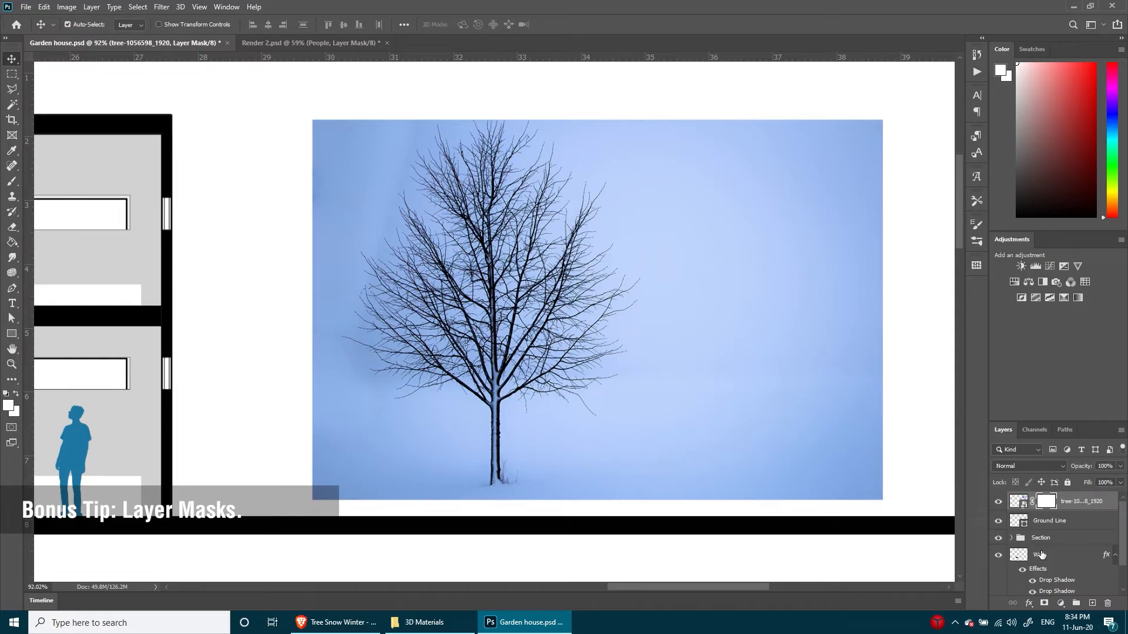
pyautogui.press('b')
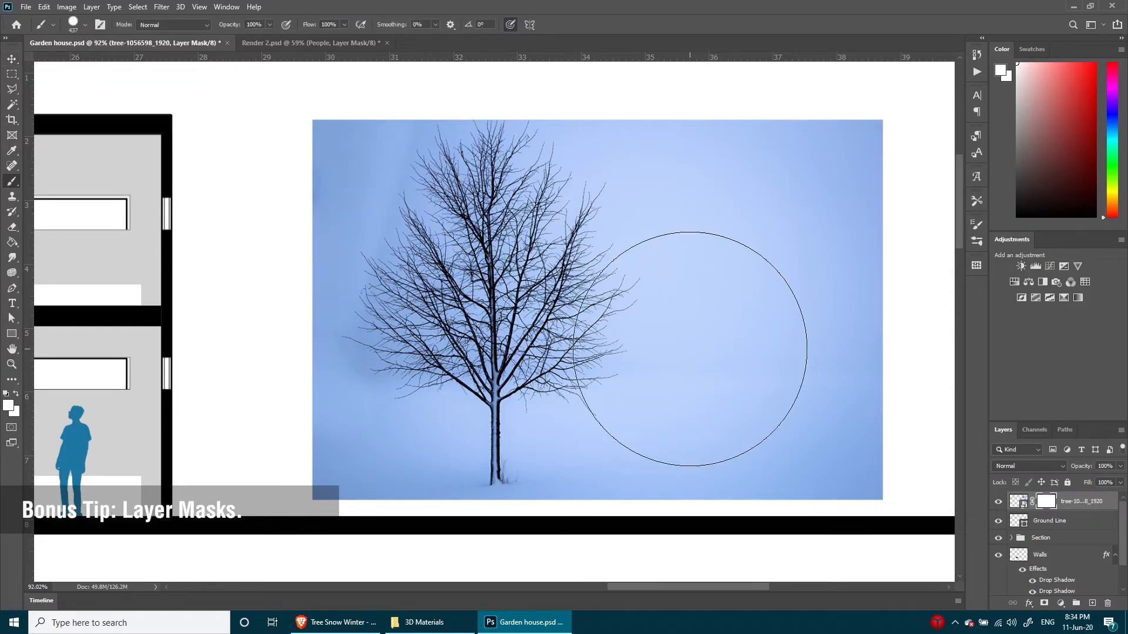
pyautogui.press('x')
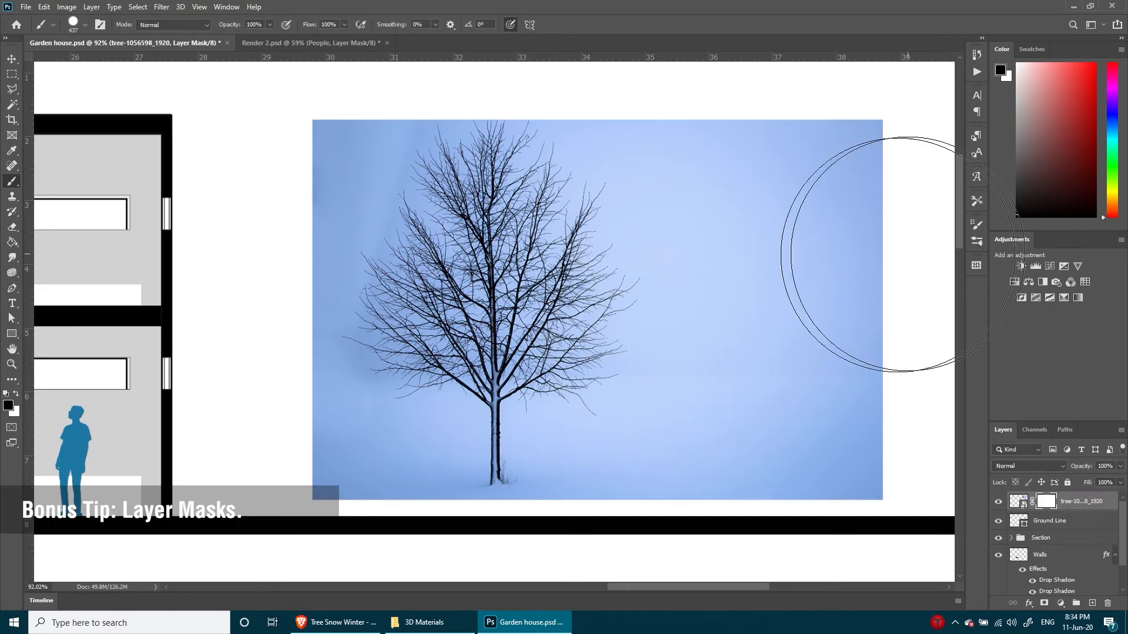
pyautogui.moveTo(823, 252)
pyautogui.mouseDown()
pyautogui.moveTo(793, 360)
pyautogui.moveTo(804, 191)
pyautogui.moveTo(791, 259)
pyautogui.mouseUp()
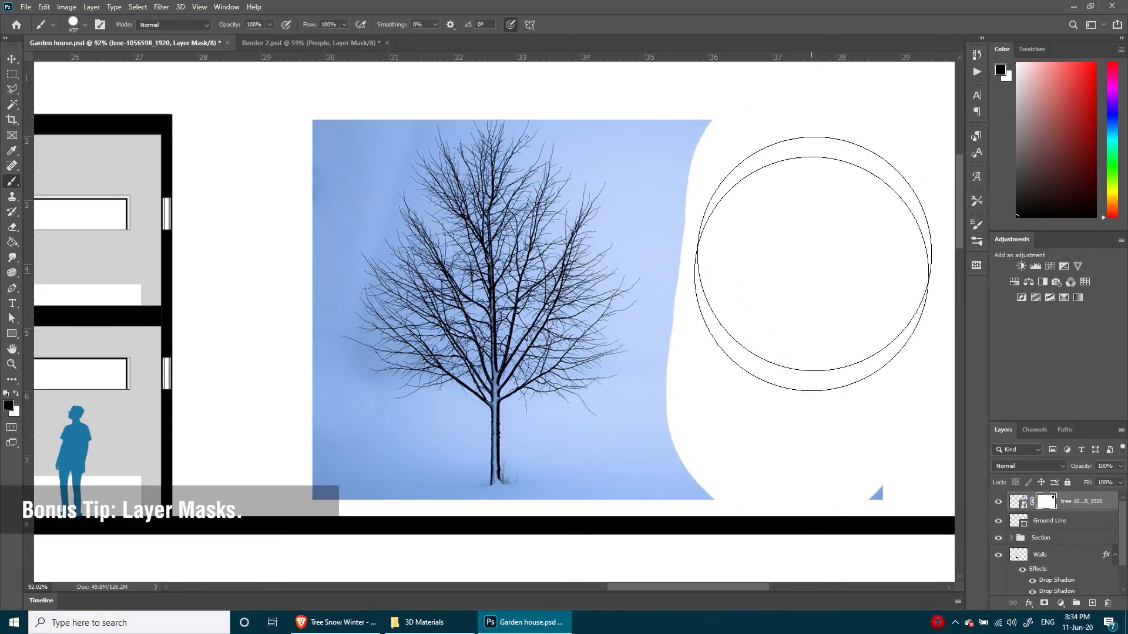
# Step: Restore the hidden area by painting white on the mask, and mask out the image on both sides of the tree with black
pyautogui.moveTo(830, 75)
pyautogui.mouseDown()
pyautogui.moveTo(781, 151)
pyautogui.moveTo(780, 257)
pyautogui.moveTo(717, 256)
pyautogui.moveTo(856, 276)
pyautogui.moveTo(800, 390)
pyautogui.mouseUp()
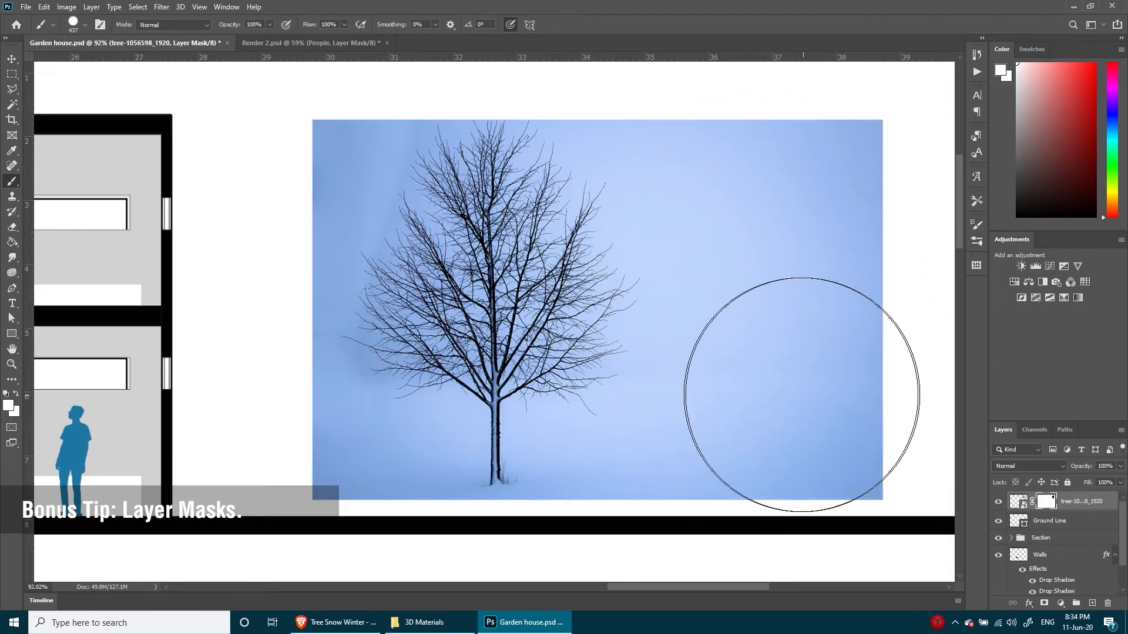
pyautogui.press('x')
pyautogui.moveTo(772, 265)
pyautogui.mouseDown()
pyautogui.moveTo(727, 153)
pyautogui.moveTo(793, 177)
pyautogui.moveTo(830, 328)
pyautogui.moveTo(763, 247)
pyautogui.moveTo(755, 303)
pyautogui.moveTo(775, 367)
pyautogui.moveTo(681, 496)
pyautogui.mouseUp()
pyautogui.moveTo(276, 477)
pyautogui.mouseDown()
pyautogui.moveTo(244, 390)
pyautogui.moveTo(308, 393)
pyautogui.moveTo(300, 323)
pyautogui.moveTo(326, 317)
pyautogui.mouseUp()
pyautogui.press('x')
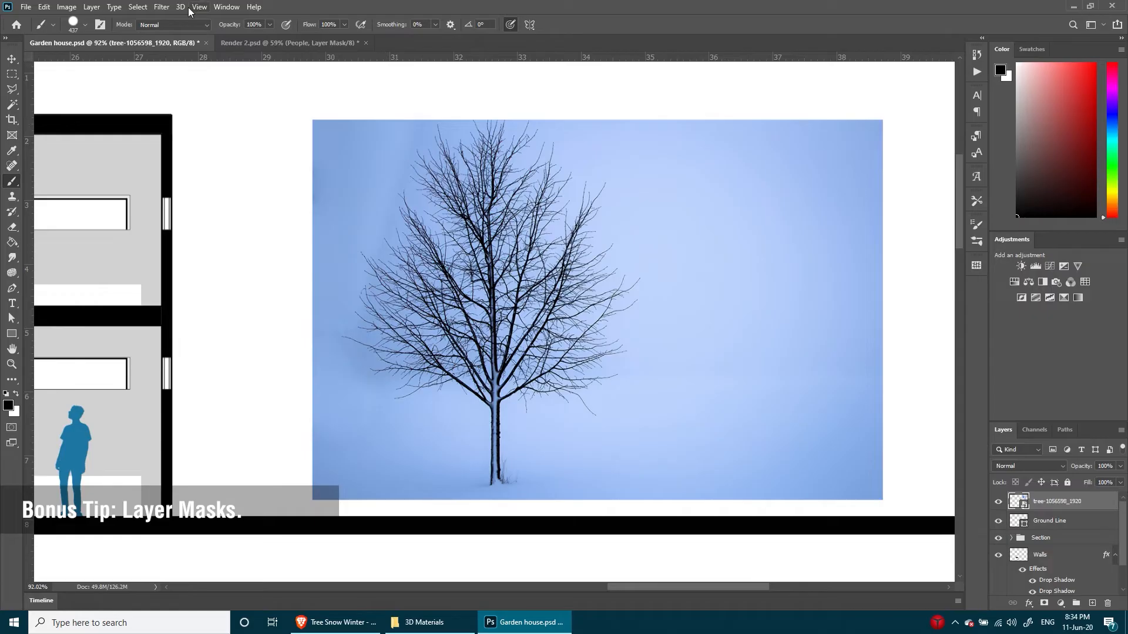
# Step: Select the tree image's blue background using Color Range with several sampled blues at fuzziness 32
pyautogui.click(137, 7)
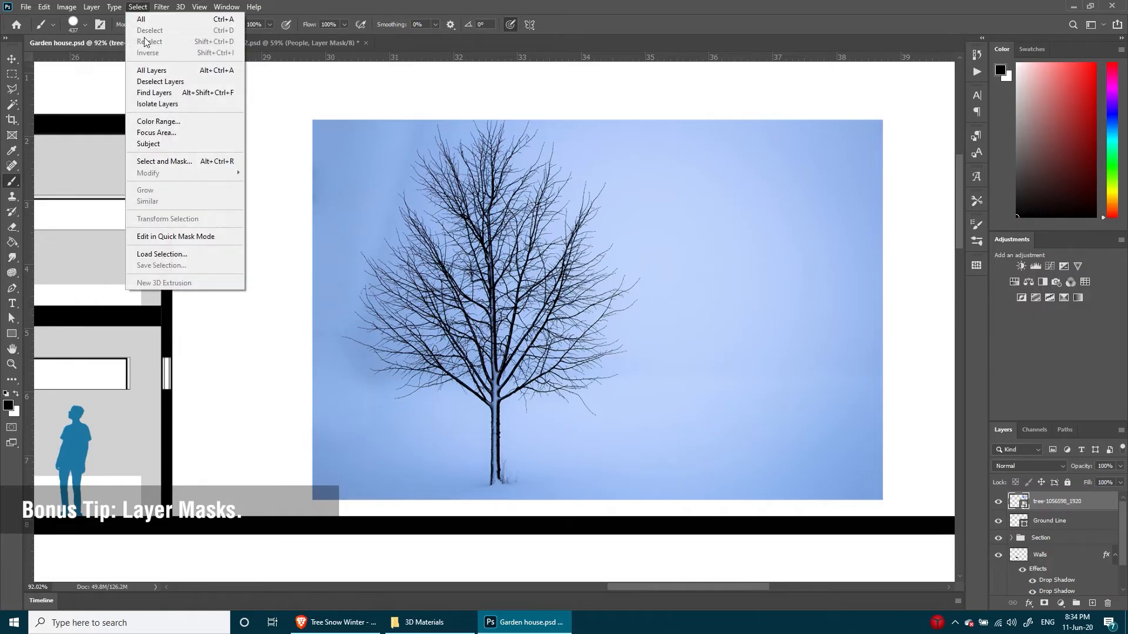
pyautogui.click(159, 121)
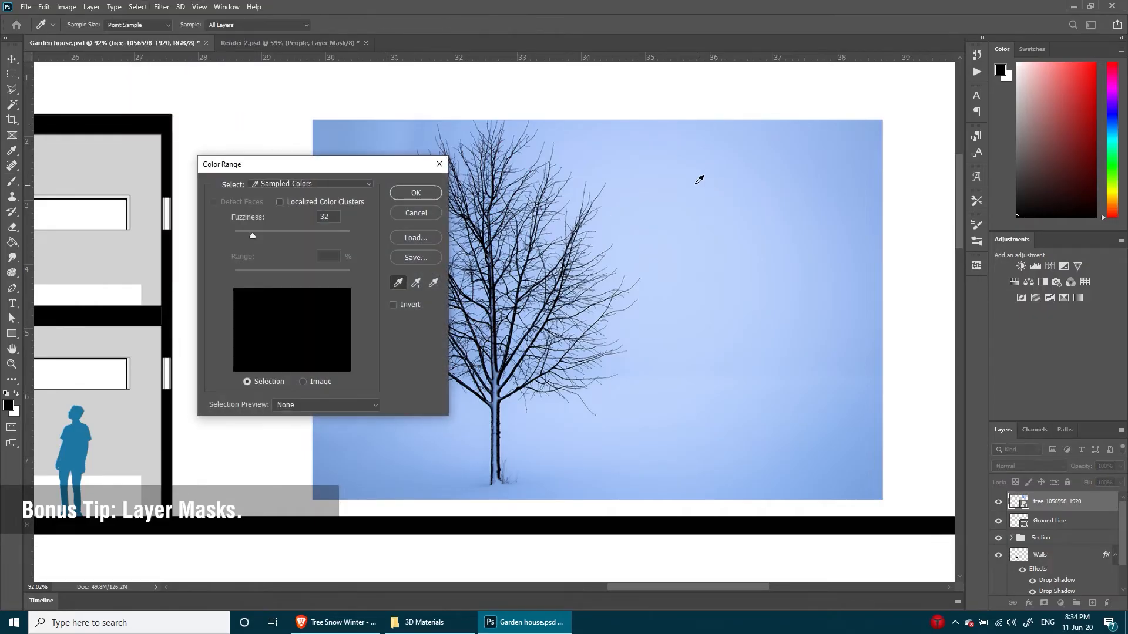
pyautogui.click(668, 175)
pyautogui.click(670, 174)
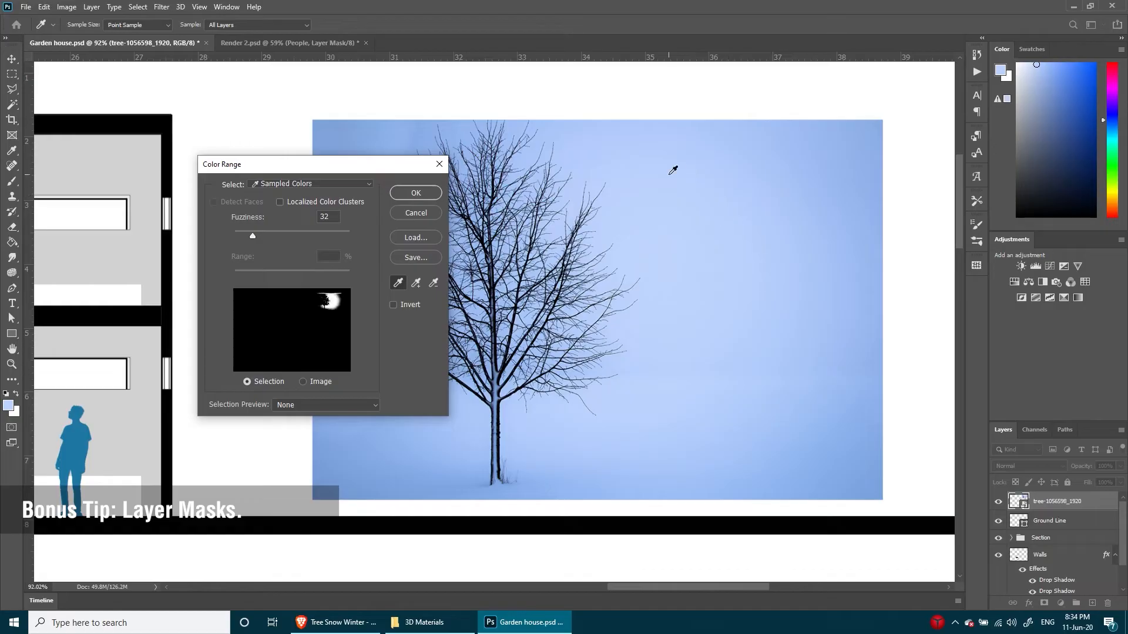
pyautogui.click(859, 242)
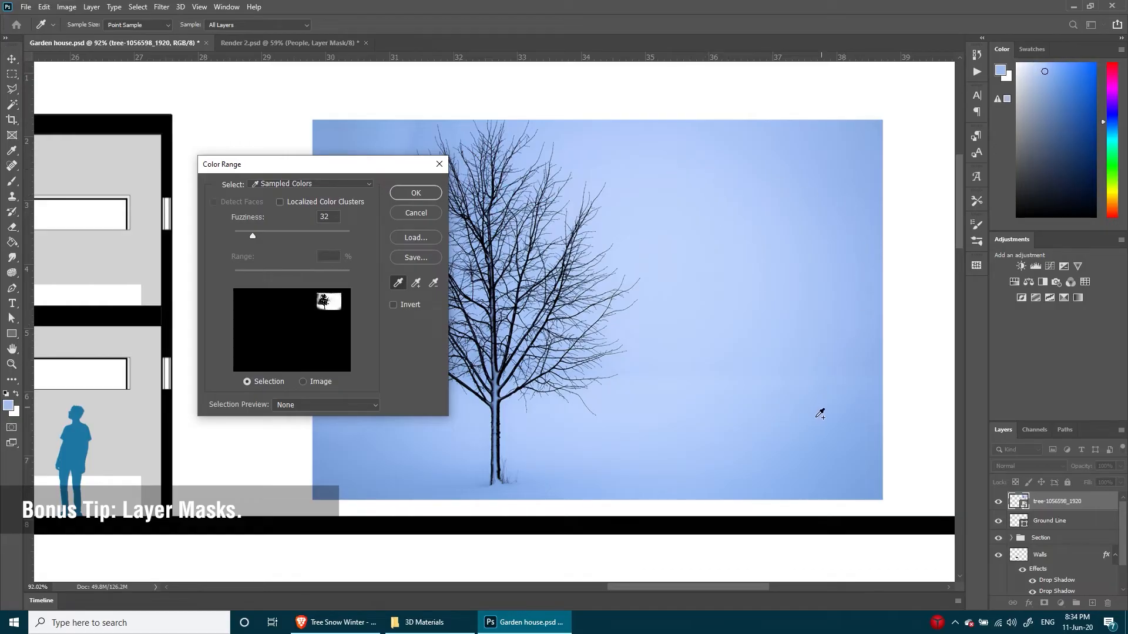
pyautogui.click(585, 471)
pyautogui.click(415, 192)
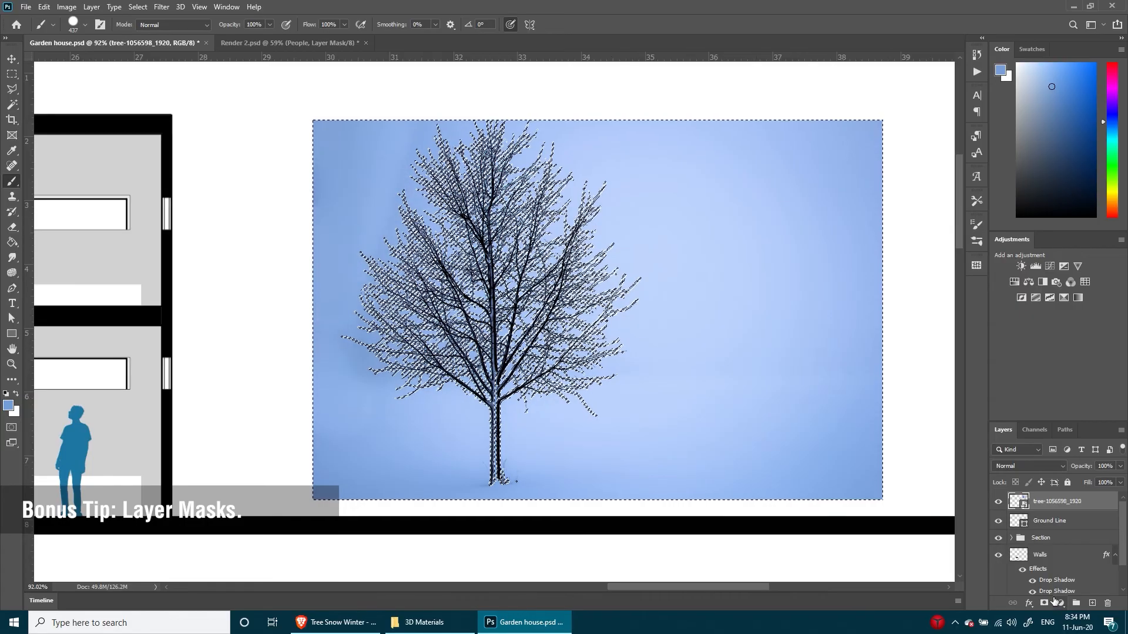
# Step: Turn the selection into an inverted mask that isolates the tree, and move the tree down onto the ground line
pyautogui.click(1047, 603)
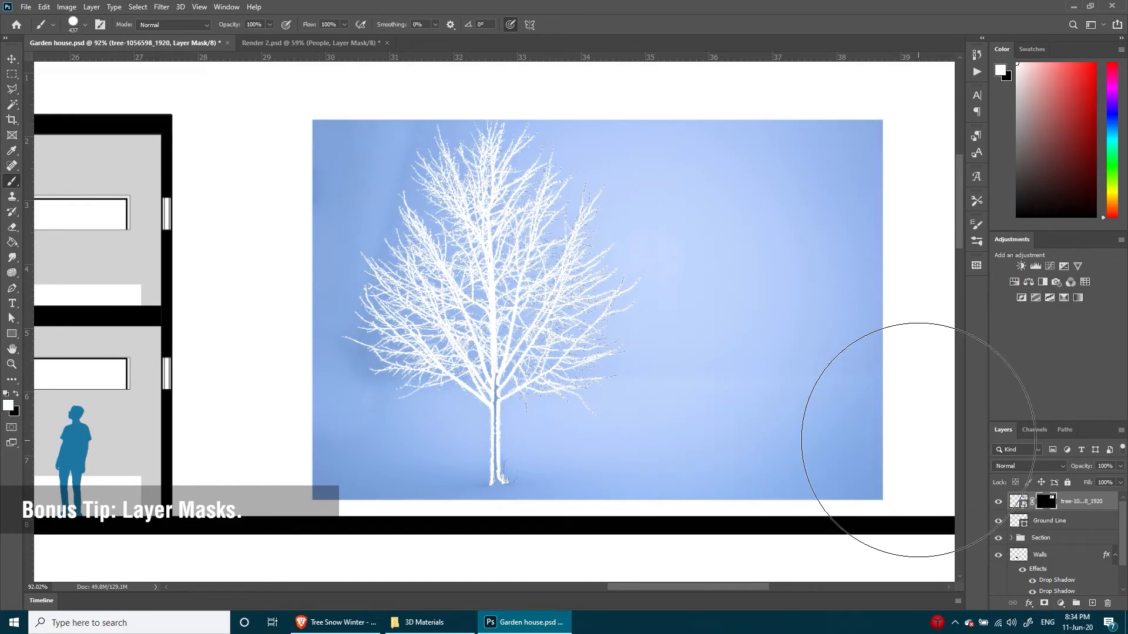
pyautogui.hotkey('ctrl', 'i')
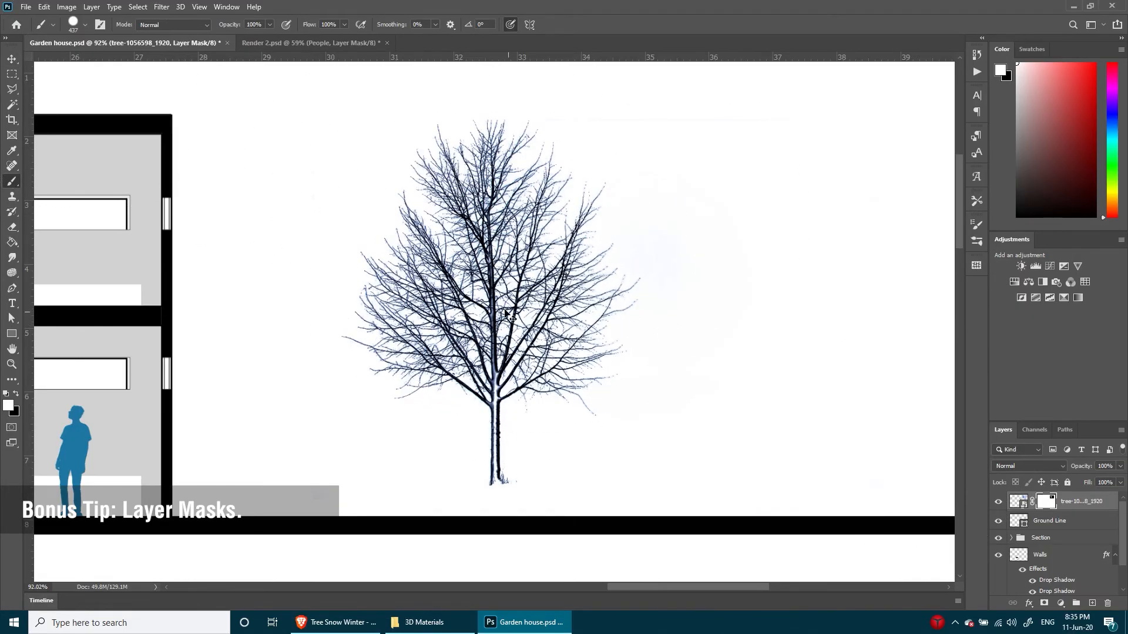
pyautogui.keyDown('ctrl'); pyautogui.moveTo(497, 316); pyautogui.dragTo(458, 341); pyautogui.keyUp('ctrl')
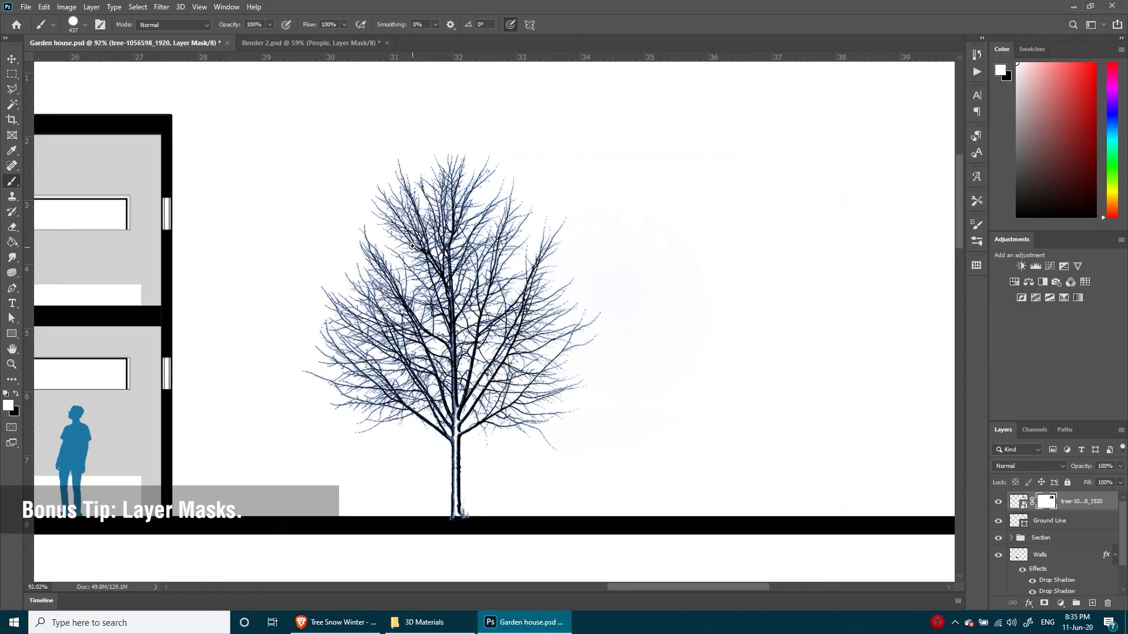
# Step: Refine the tree mask's edges in Select and Mask with a 1 px edge detection radius
pyautogui.keyDown('alt'); pyautogui.scroll(5, 458, 340); pyautogui.keyUp('alt')
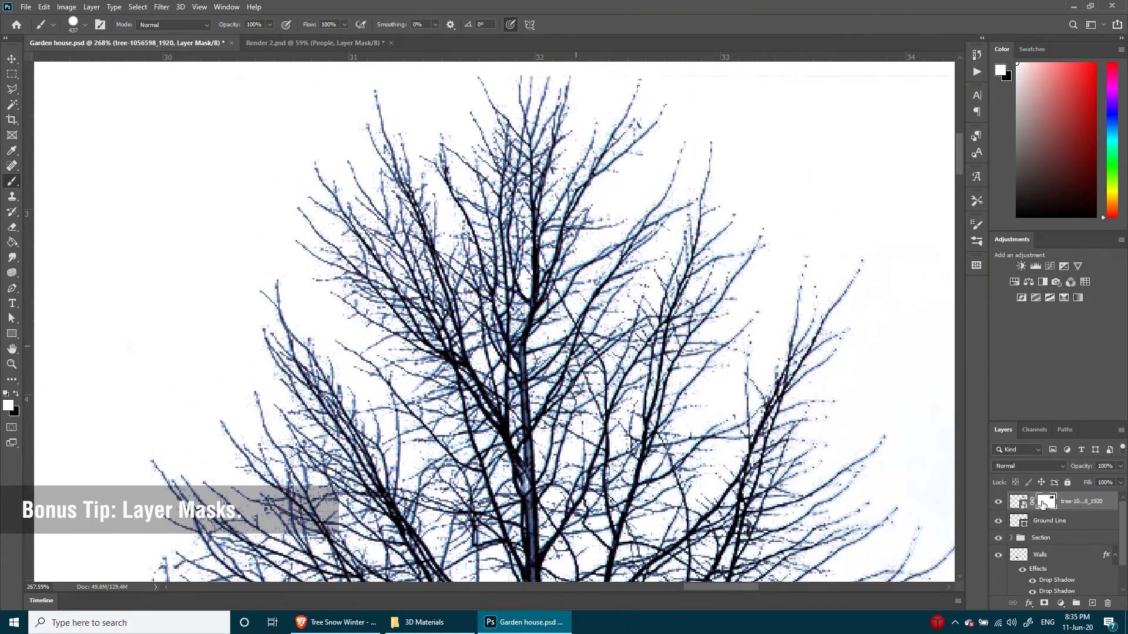
pyautogui.doubleClick(1046, 501)
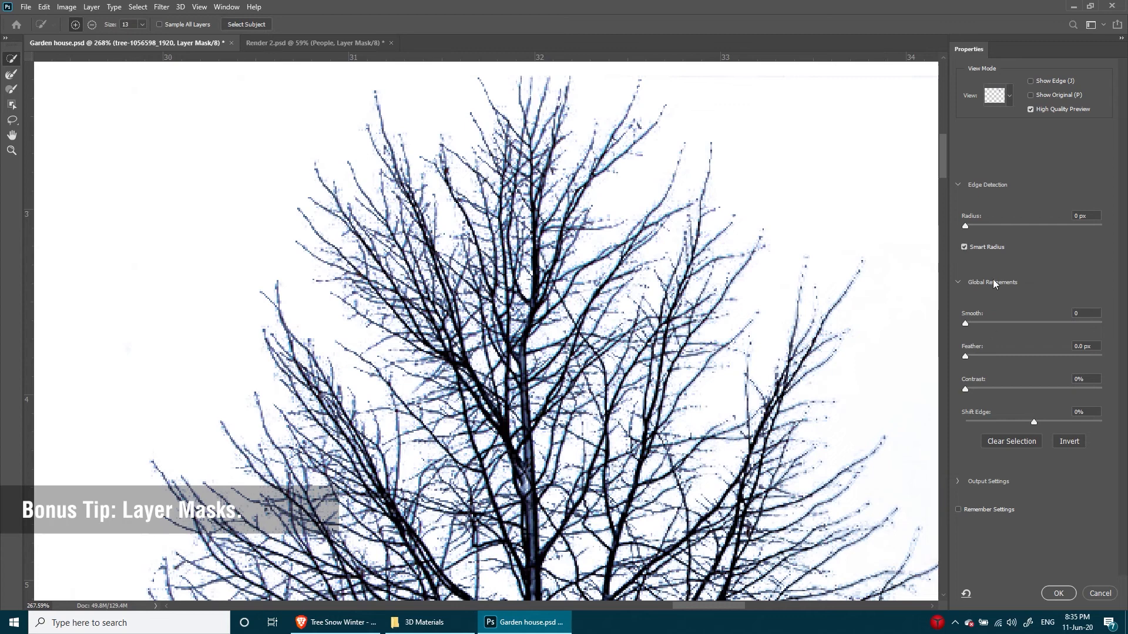
pyautogui.click(1084, 215)
pyautogui.write('1')
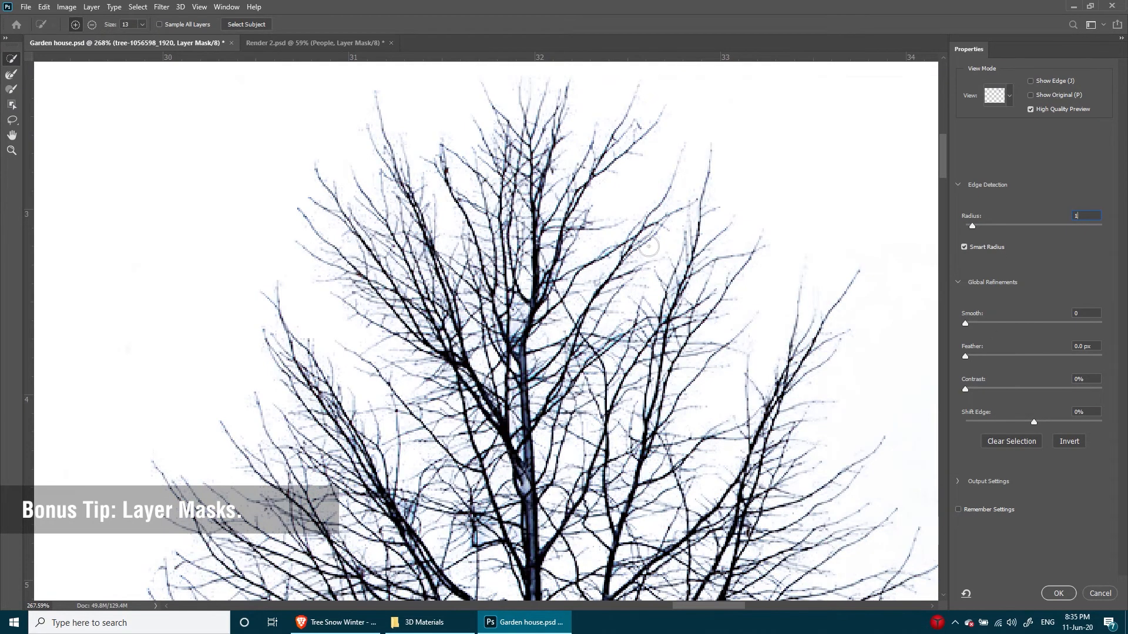
pyautogui.moveTo(649, 246); pyautogui.dragTo(638, 118)
pyautogui.moveTo(610, 405); pyautogui.dragTo(600, 100)
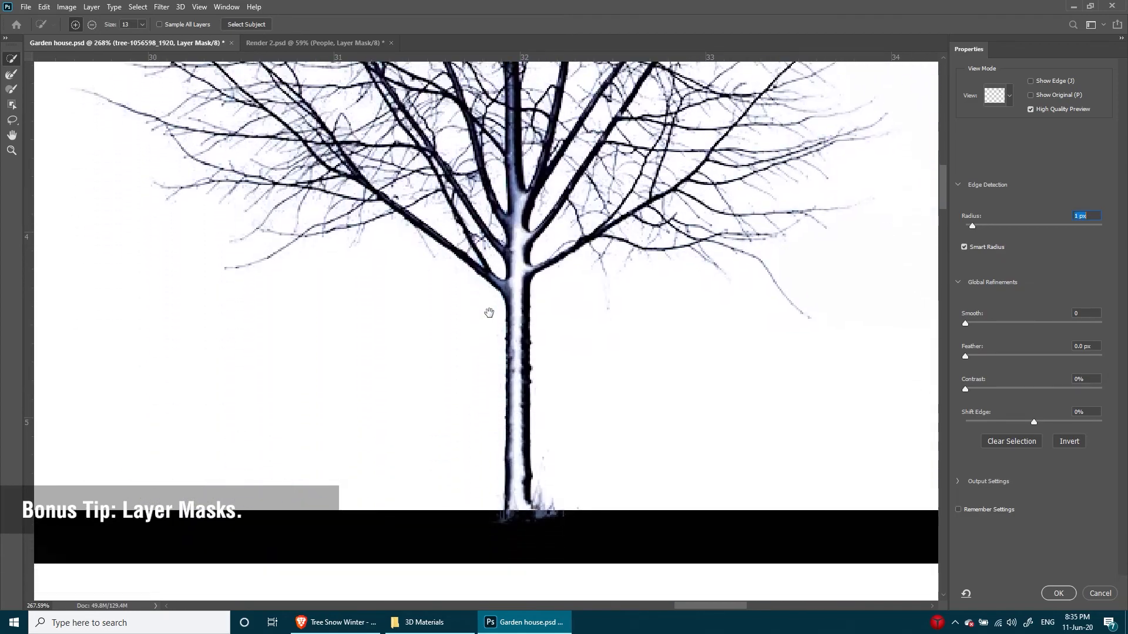
pyautogui.moveTo(509, 563); pyautogui.dragTo(507, 498)
pyautogui.moveTo(511, 247); pyautogui.dragTo(520, 470)
pyautogui.moveTo(520, 353); pyautogui.dragTo(523, 428)
pyautogui.press('Return')
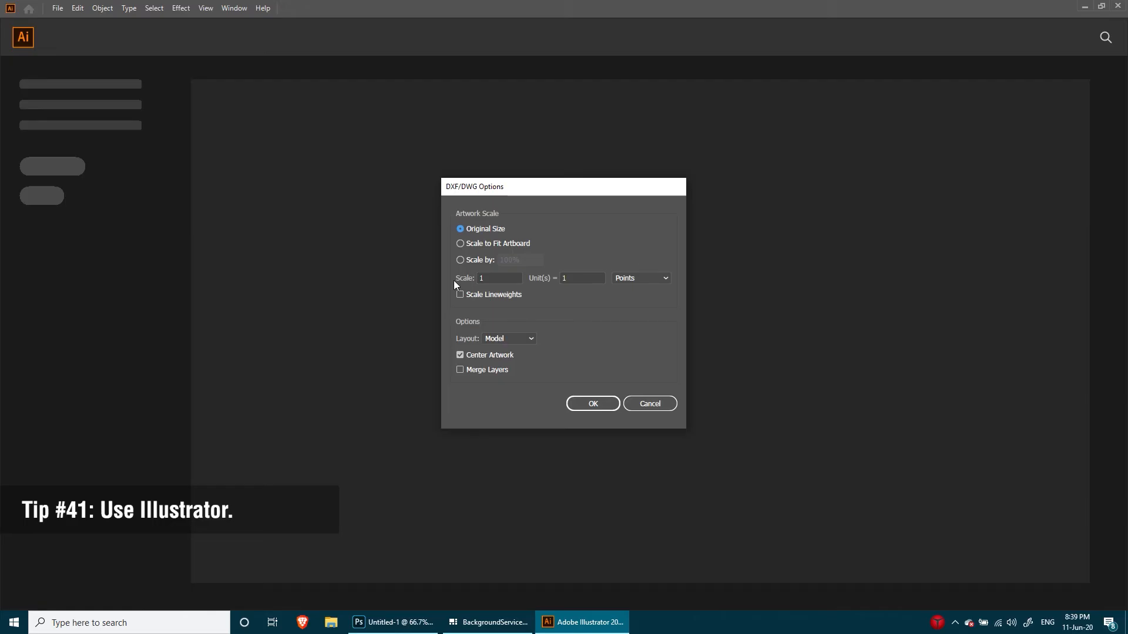
# Step: Import IAD.dwg into Illustrator with a custom artwork scale and scale unit
pyautogui.click(641, 279)
pyautogui.click(634, 337)
pyautogui.moveTo(589, 279); pyautogui.dragTo(421, 277)
pyautogui.write('101')
pyautogui.press('Return')
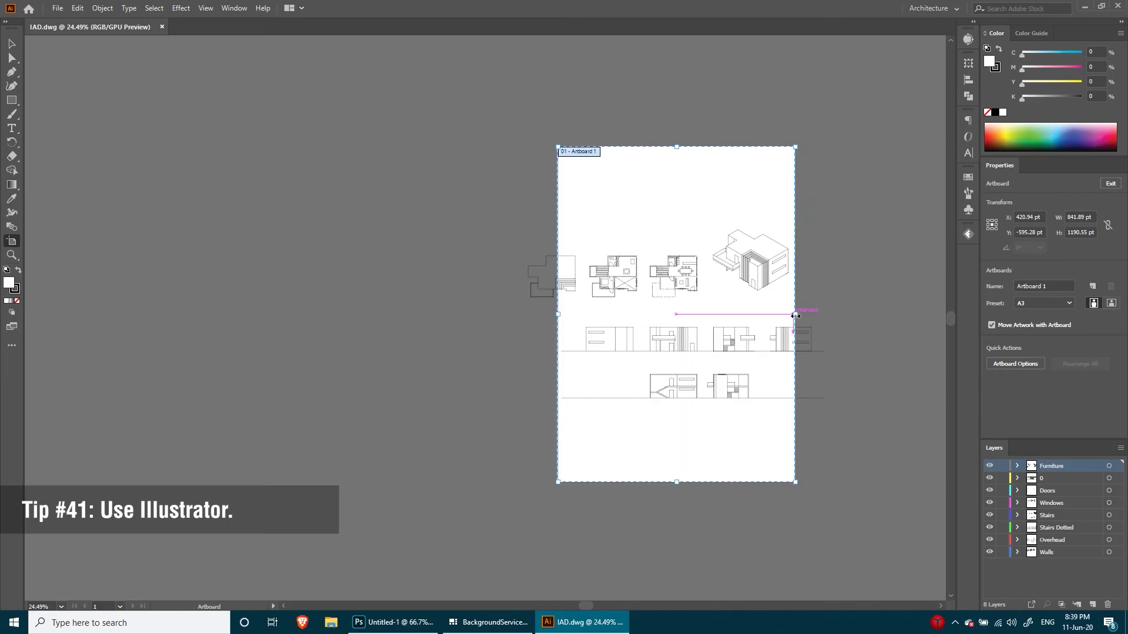
# Step: Widen the artboard symmetrically to hold all the drawings and set the stroke weight of the linework to 0.2 pt
pyautogui.keyDown('alt'); pyautogui.moveTo(796, 316); pyautogui.dragTo(866, 315); pyautogui.keyUp('alt')
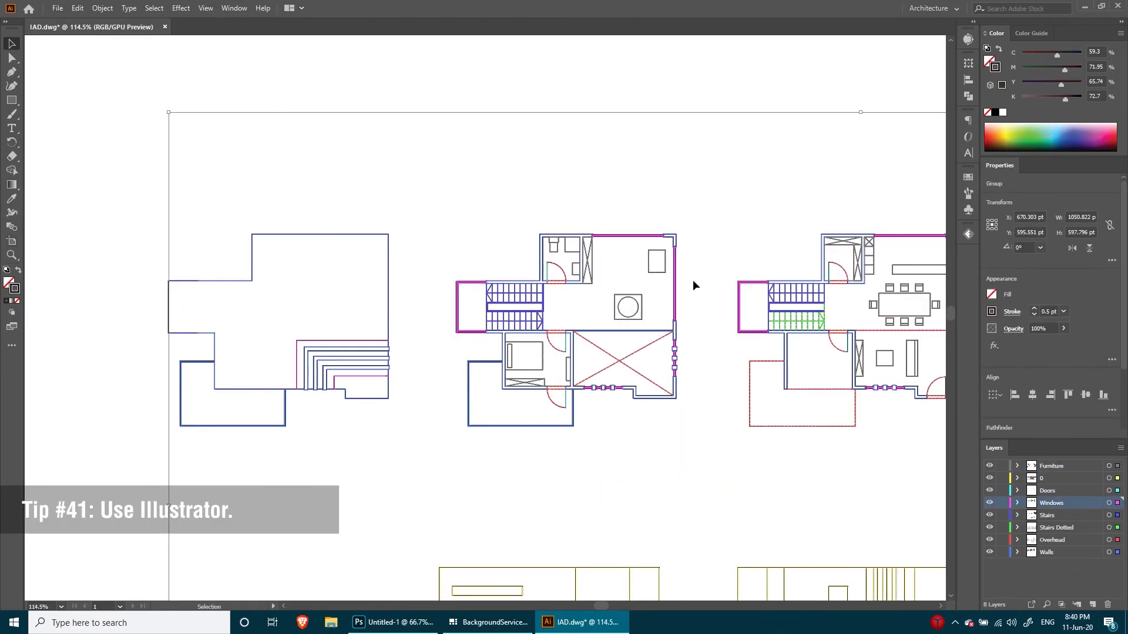
pyautogui.moveTo(905, 316); pyautogui.dragTo(677, 287)
pyautogui.click(1057, 313)
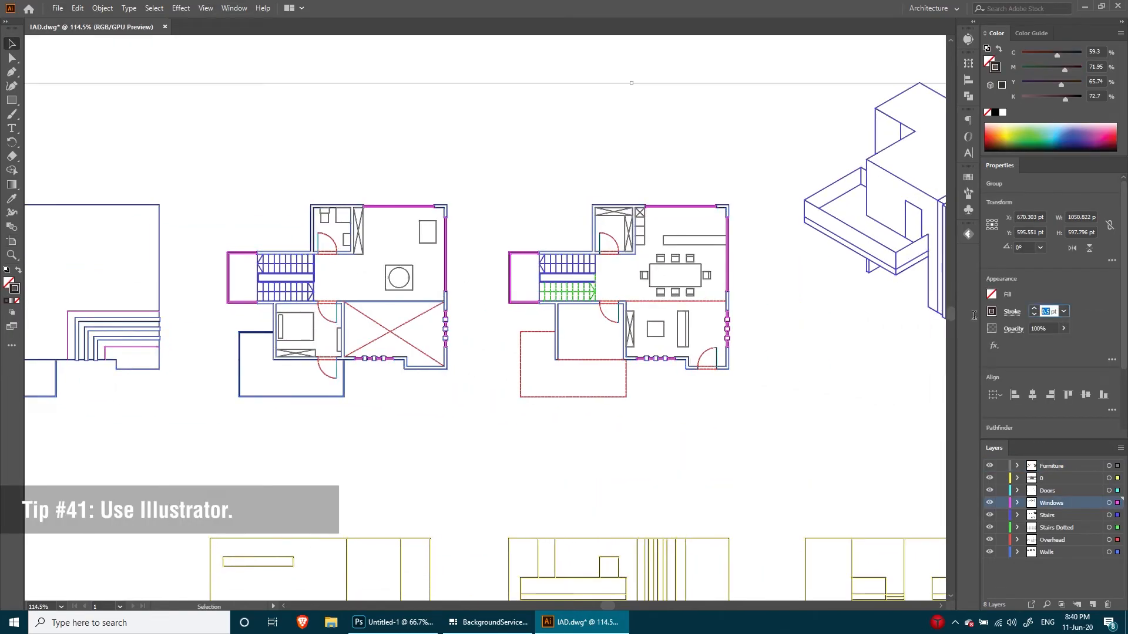
pyautogui.click(578, 458)
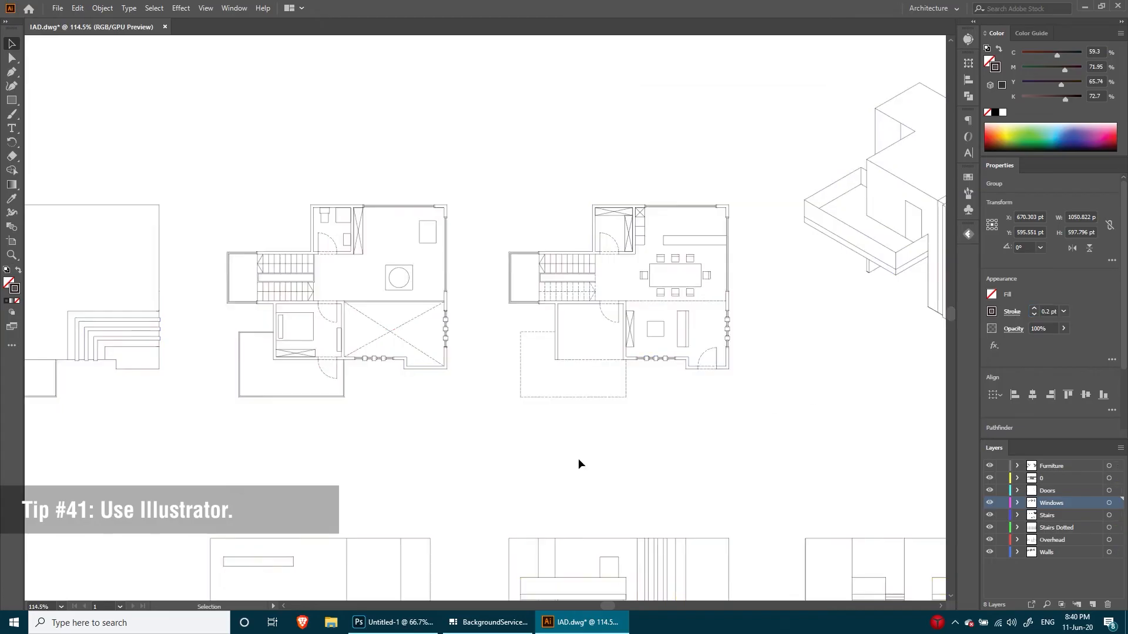
# Step: Change the stroke colour of the floor plan with the dining table to red
pyautogui.keyDown('alt'); pyautogui.scroll(3, 676, 237); pyautogui.keyUp('alt')
pyautogui.moveTo(768, 151); pyautogui.dragTo(410, 562)
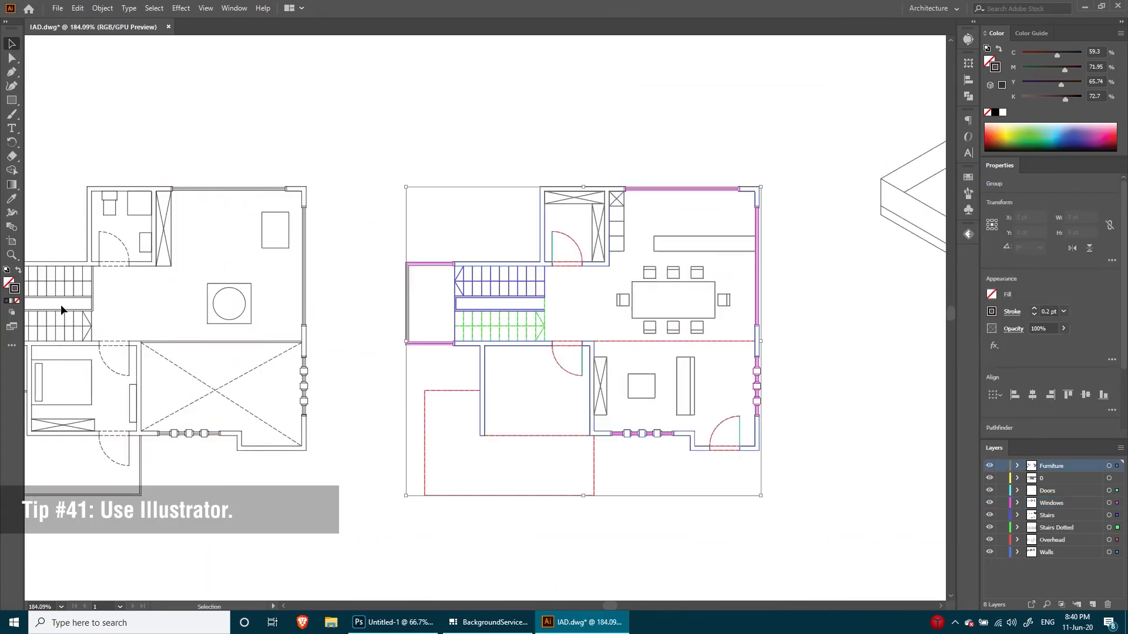
pyautogui.doubleClick(15, 288)
pyautogui.click(528, 261)
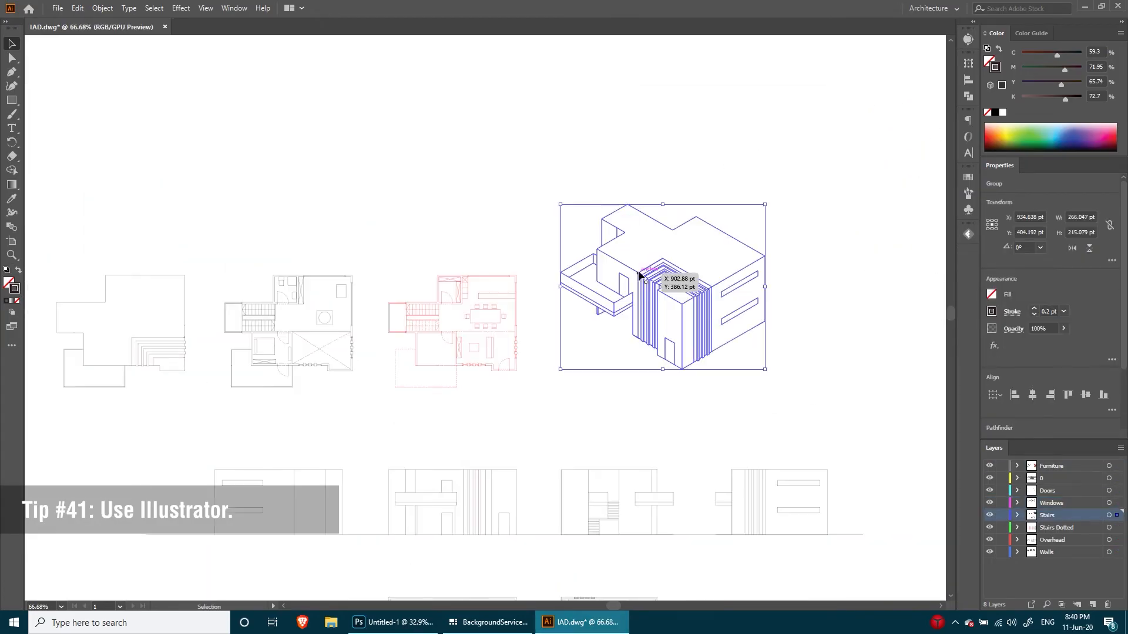
# Step: Place the house's axonometric drawing in the Photoshop document Untitled-1 as a vector smart object and activate the Brush tool
pyautogui.moveTo(670, 269)
pyautogui.mouseDown()
pyautogui.moveTo(415, 572)
pyautogui.moveTo(413, 618)
pyautogui.moveTo(536, 317)
pyautogui.moveTo(705, 403)
pyautogui.moveTo(486, 396)
pyautogui.moveTo(1081, 531)
pyautogui.moveTo(654, 353)
pyautogui.moveTo(611, 363)
pyautogui.mouseUp()
pyautogui.press('Return')
pyautogui.press('b')
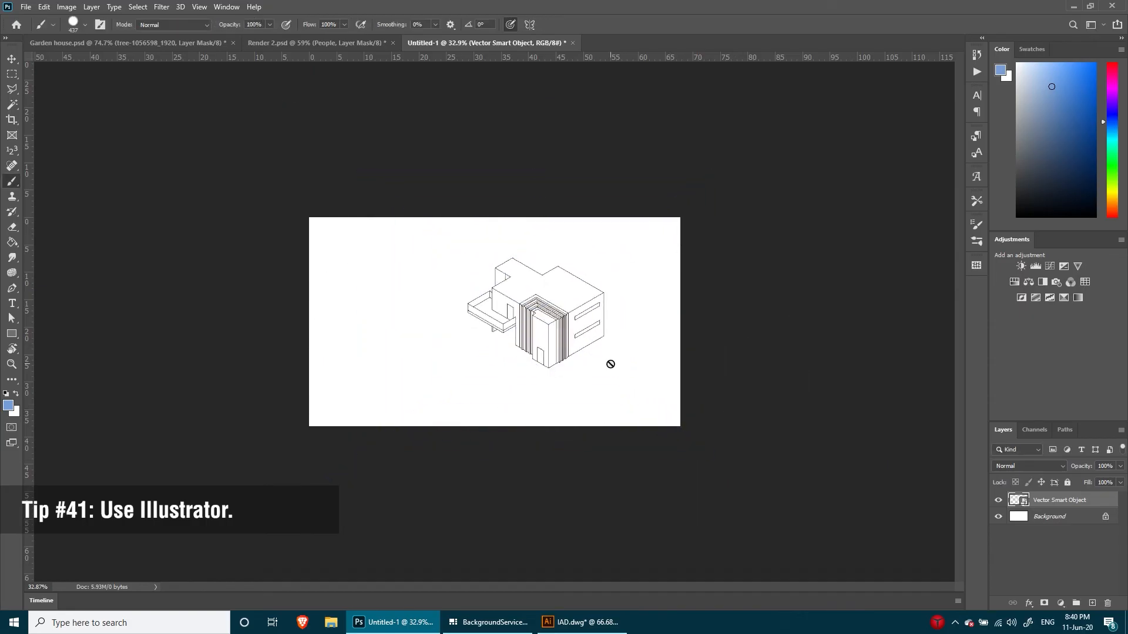
# Step: Open the vector smart object's contents in Illustrator, move the roof edge line behind the ribbed facade up across the roof, and return to Photoshop
pyautogui.keyDown('alt'); pyautogui.scroll(5, 523, 324); pyautogui.keyUp('alt')
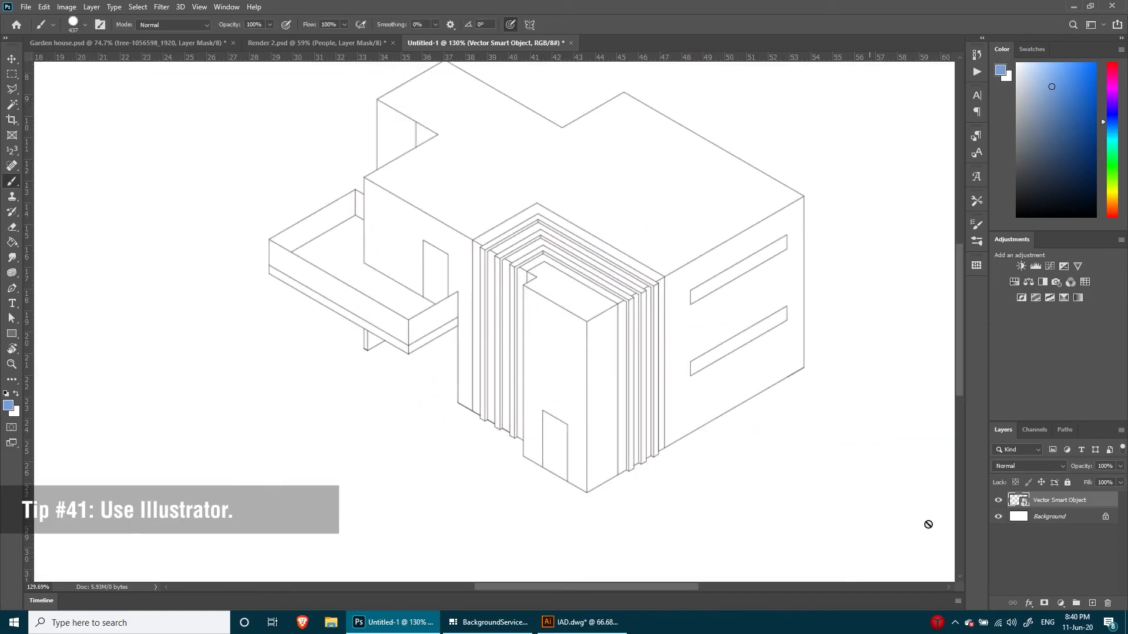
pyautogui.doubleClick(1026, 504)
pyautogui.keyDown('ctrl'); pyautogui.moveTo(652, 192); pyautogui.dragTo(846, 235); pyautogui.keyUp('ctrl')
pyautogui.click(657, 189)
pyautogui.moveTo(657, 187); pyautogui.dragTo(719, 82)
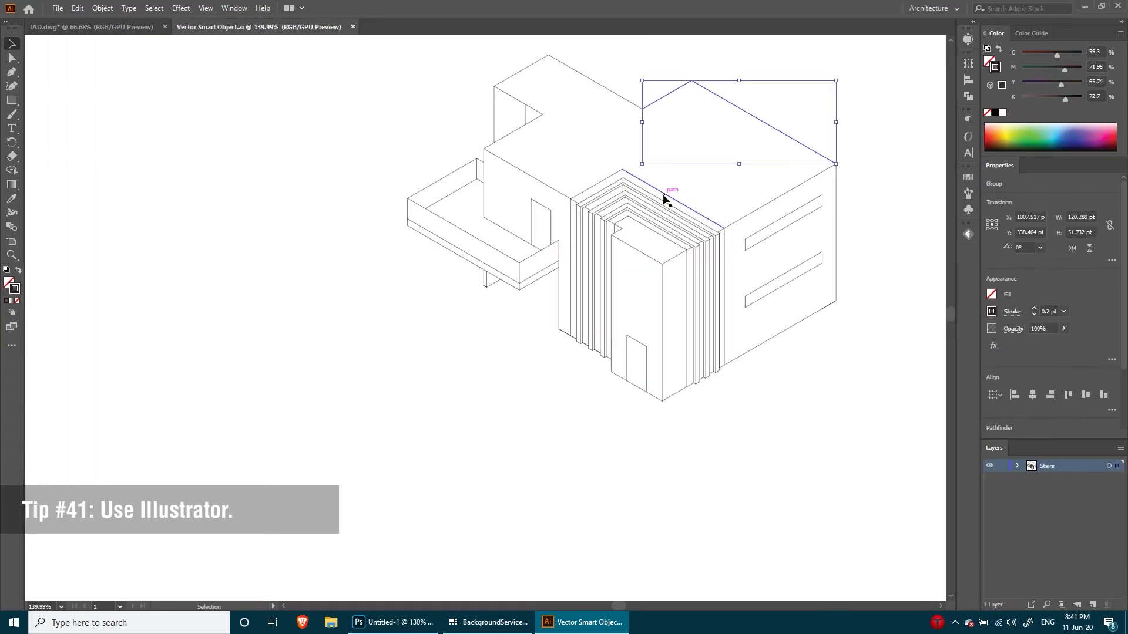
pyautogui.click(656, 191)
pyautogui.click(653, 188)
pyautogui.moveTo(652, 187); pyautogui.dragTo(700, 104)
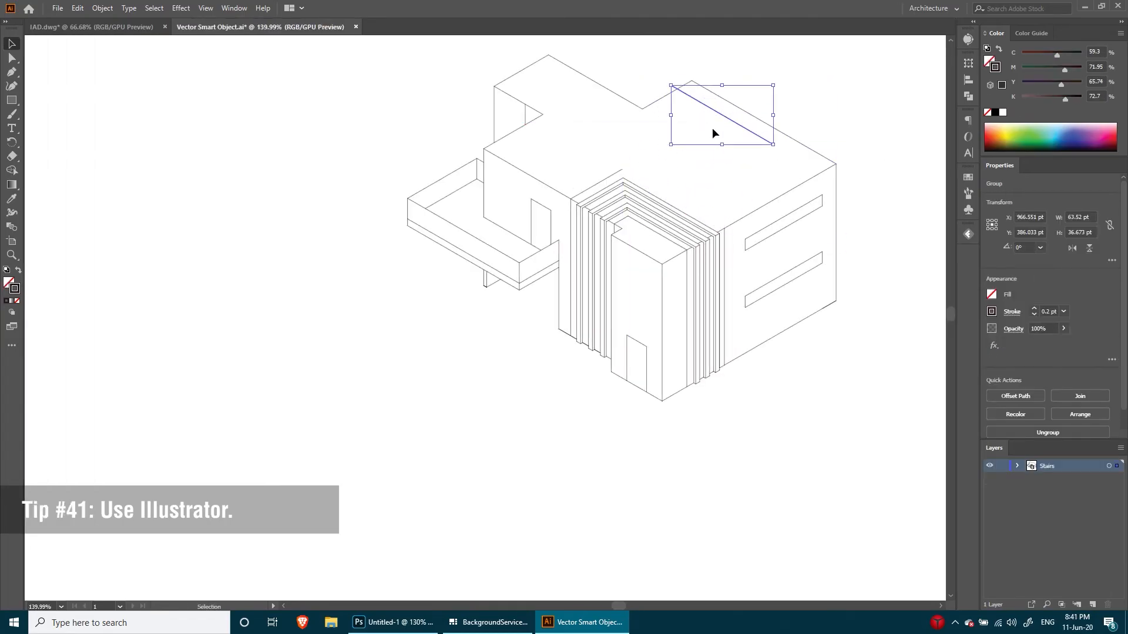
pyautogui.click(719, 142)
pyautogui.click(394, 622)
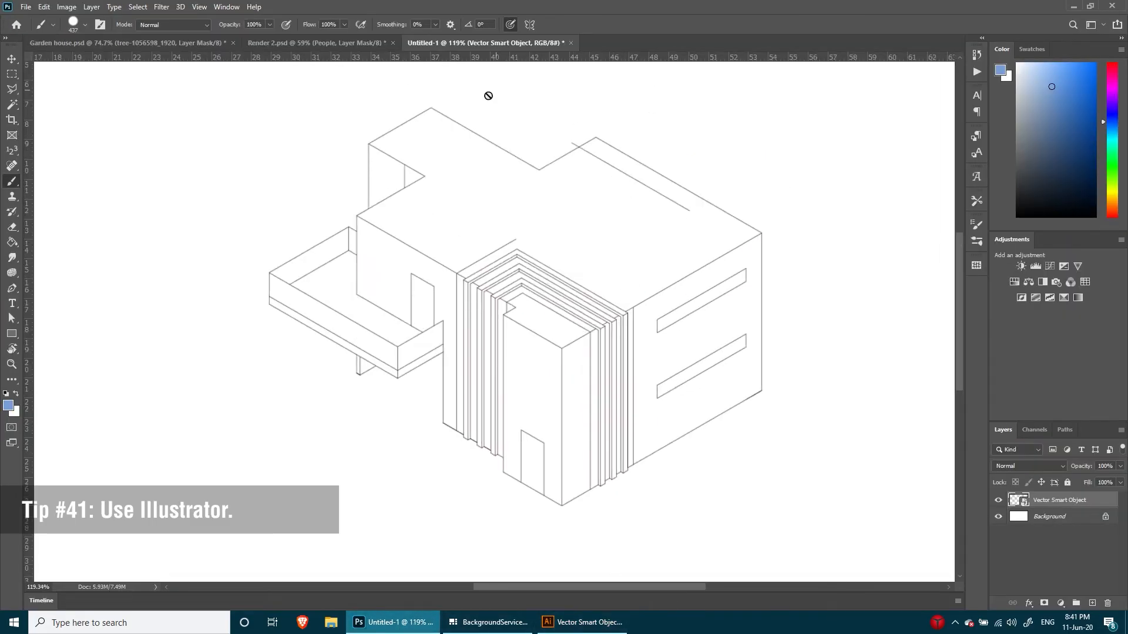
pyautogui.keyDown('alt'); pyautogui.scroll(-4, 522, 326); pyautogui.keyUp('alt')
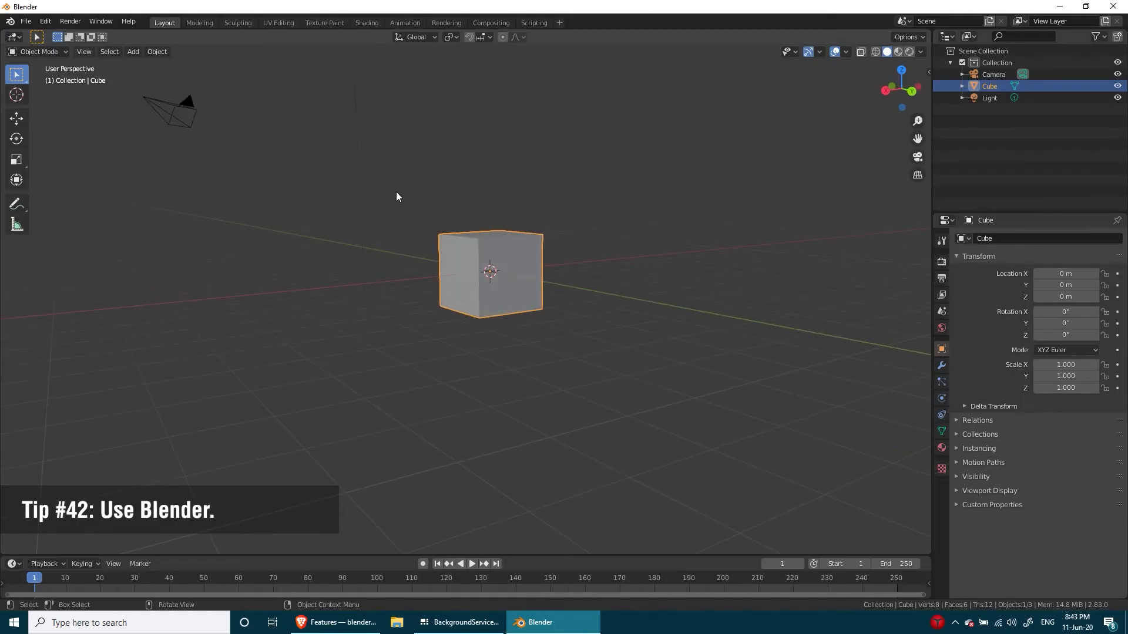
# Step: Look around the default cube scene in Blender and review the feature overview on blender.org
pyautogui.moveTo(404, 268); pyautogui.dragTo(556, 268, button='middle')
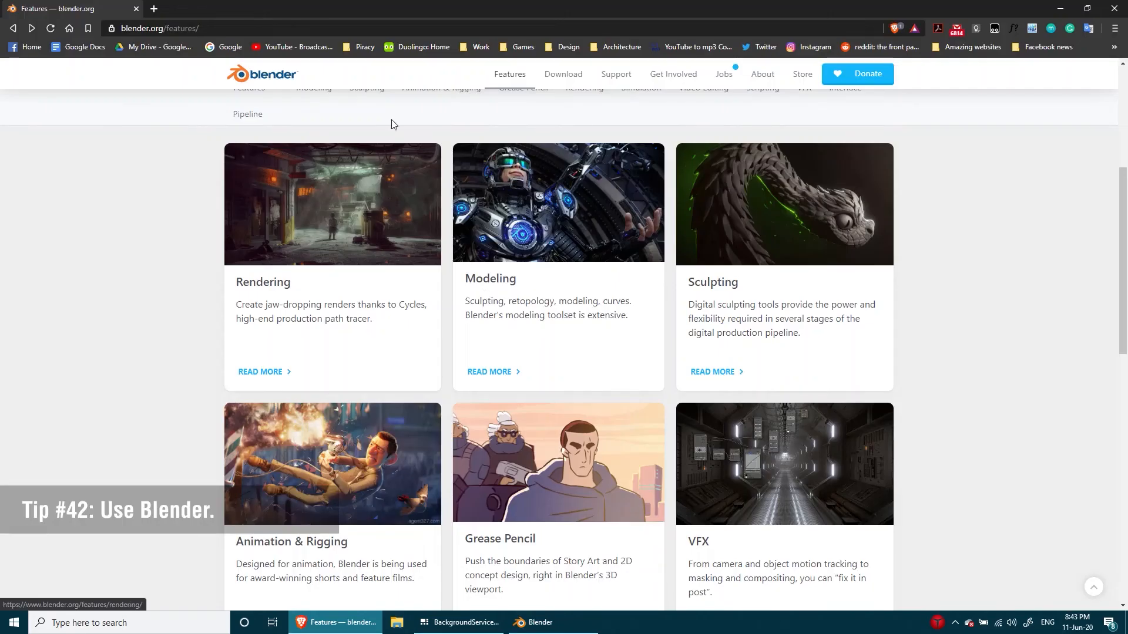
pyautogui.scroll(-6, 470, 246)
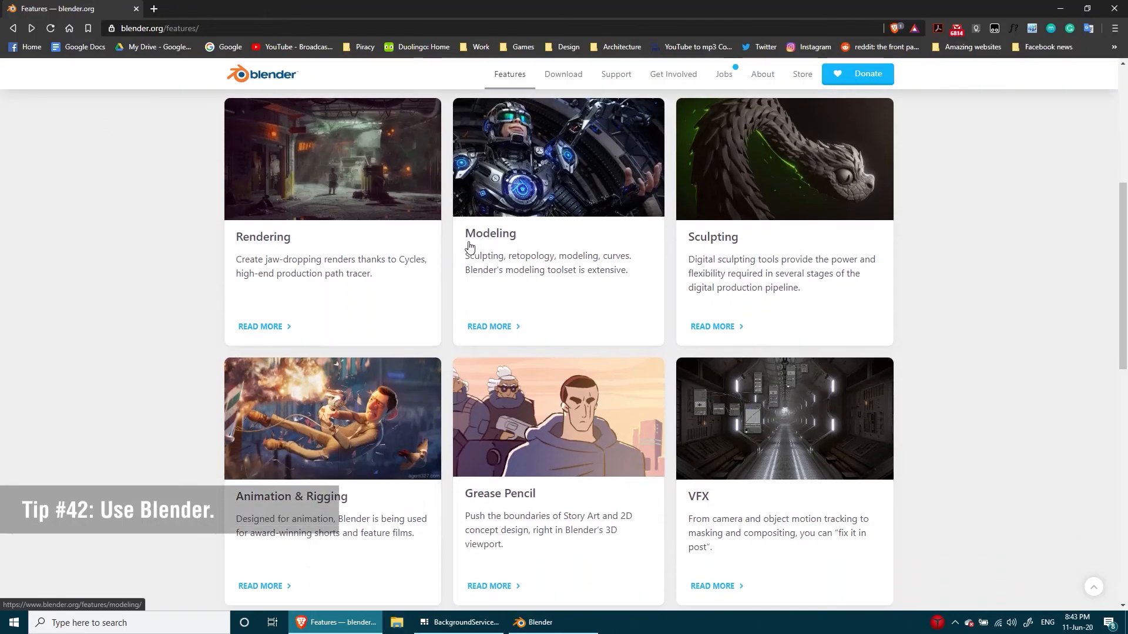
pyautogui.scroll(-4, 470, 249)
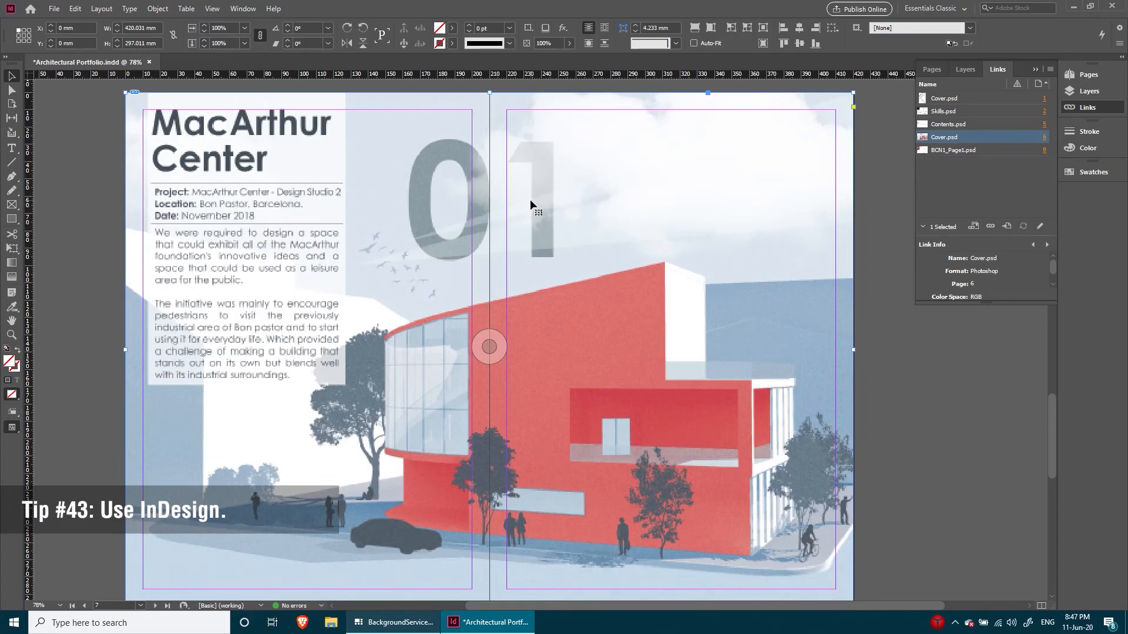
# Step: Look through the MacArthur Center cover, site analysis and floor plan spreads of the Architectural Portfolio in InDesign
pyautogui.scroll(3, 529, 199)
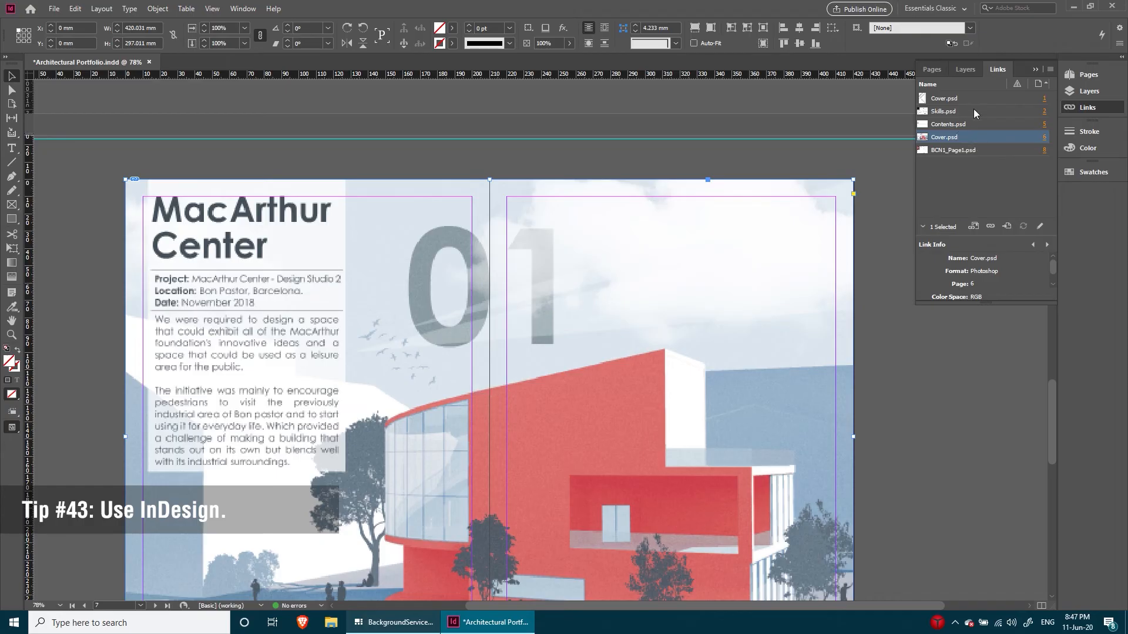
pyautogui.scroll(-20, 662, 162)
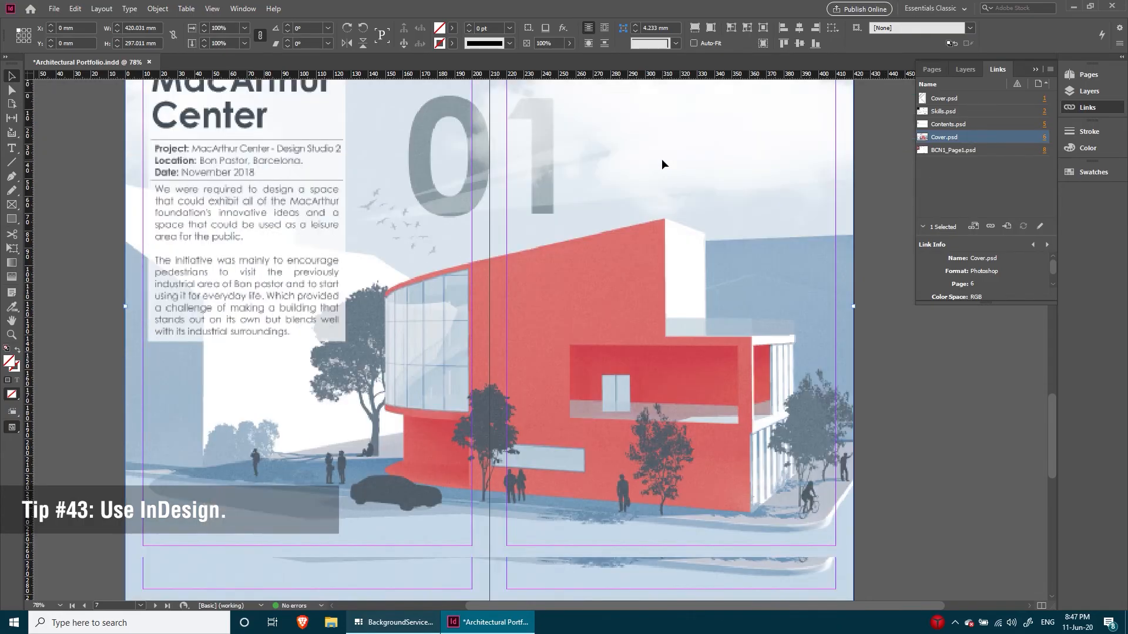
pyautogui.scroll(-4, 661, 158)
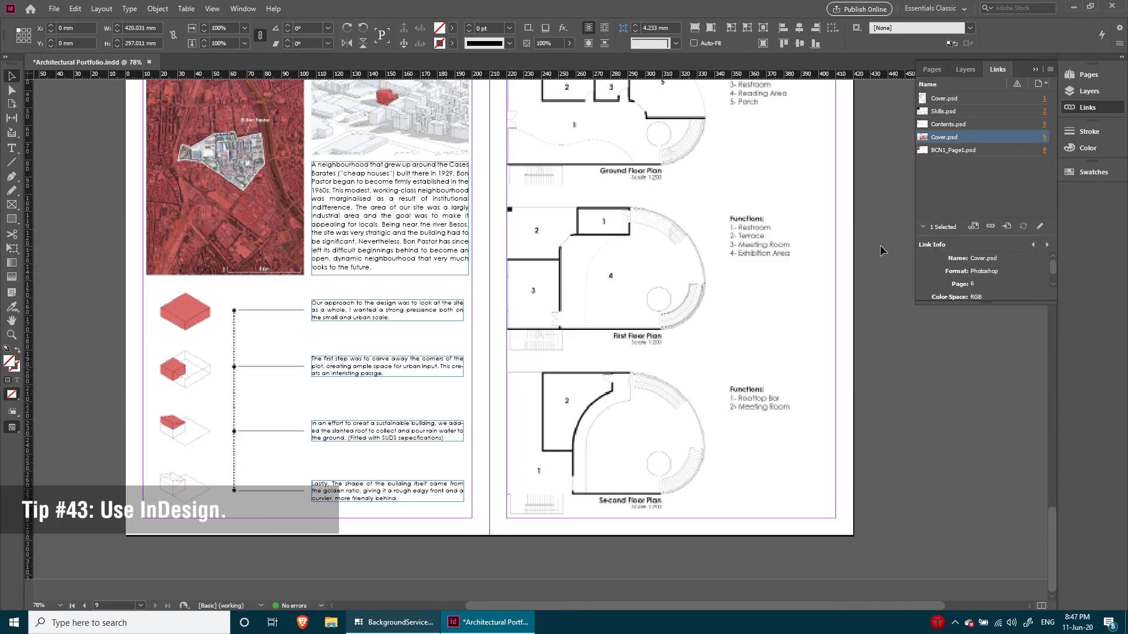
pyautogui.scroll(4, 81, 346)
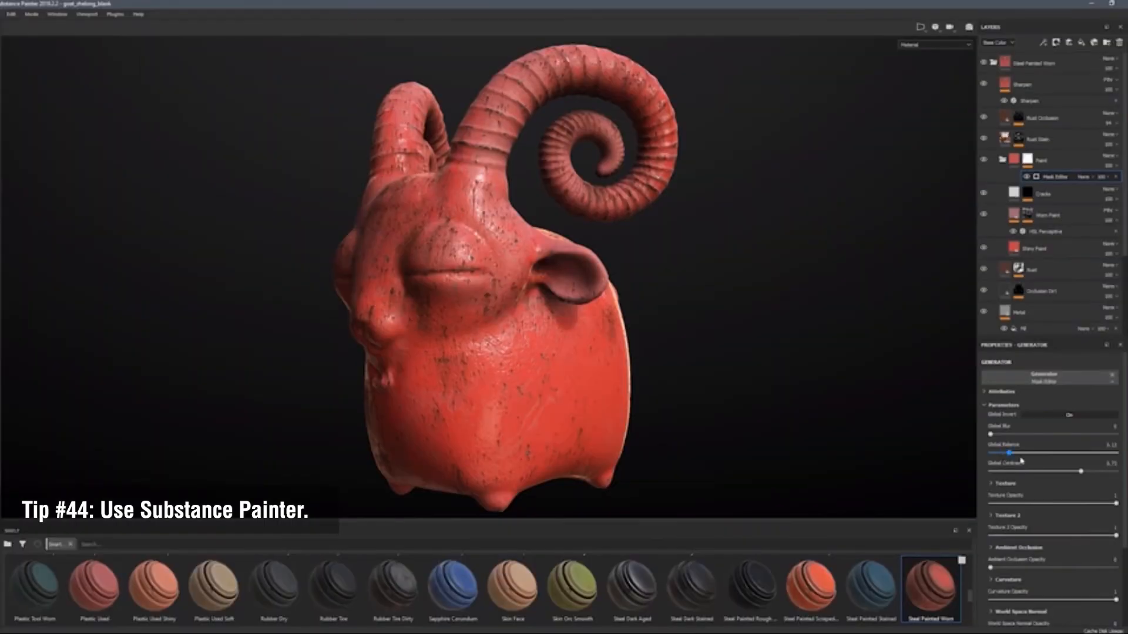
# Step: Raise the Global Balance of the Mask Editor generator on the Paint mask in Substance Painter
pyautogui.moveTo(1022, 458); pyautogui.dragTo(1108, 456)
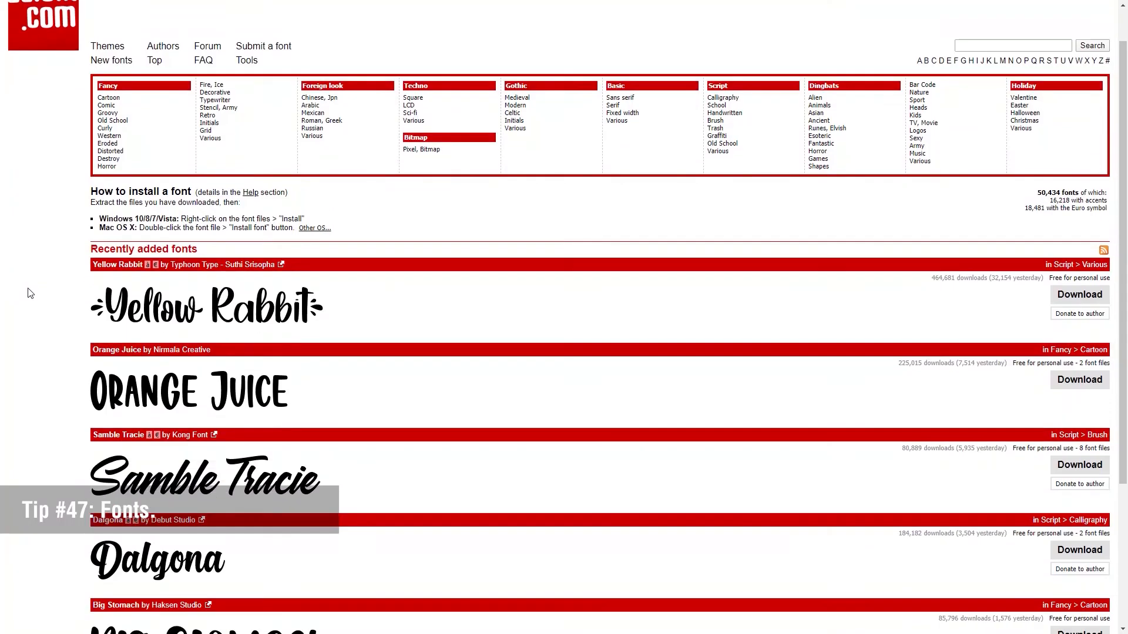
# Step: Browse the recently added fonts on the free font website
pyautogui.scroll(-2, 28, 290)
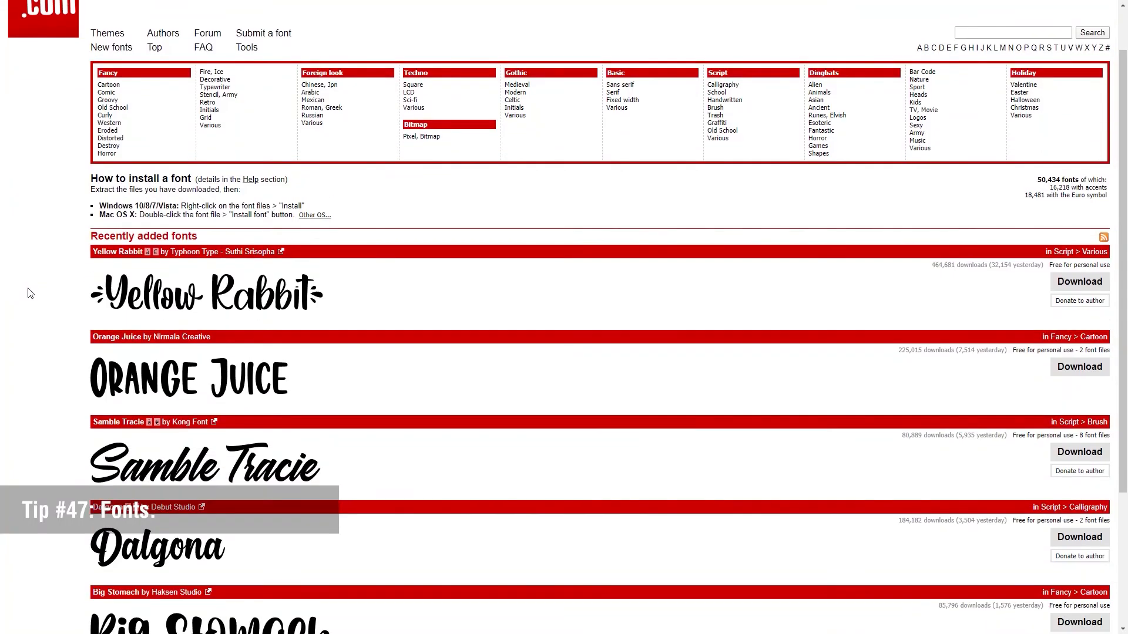
pyautogui.scroll(-2, 28, 294)
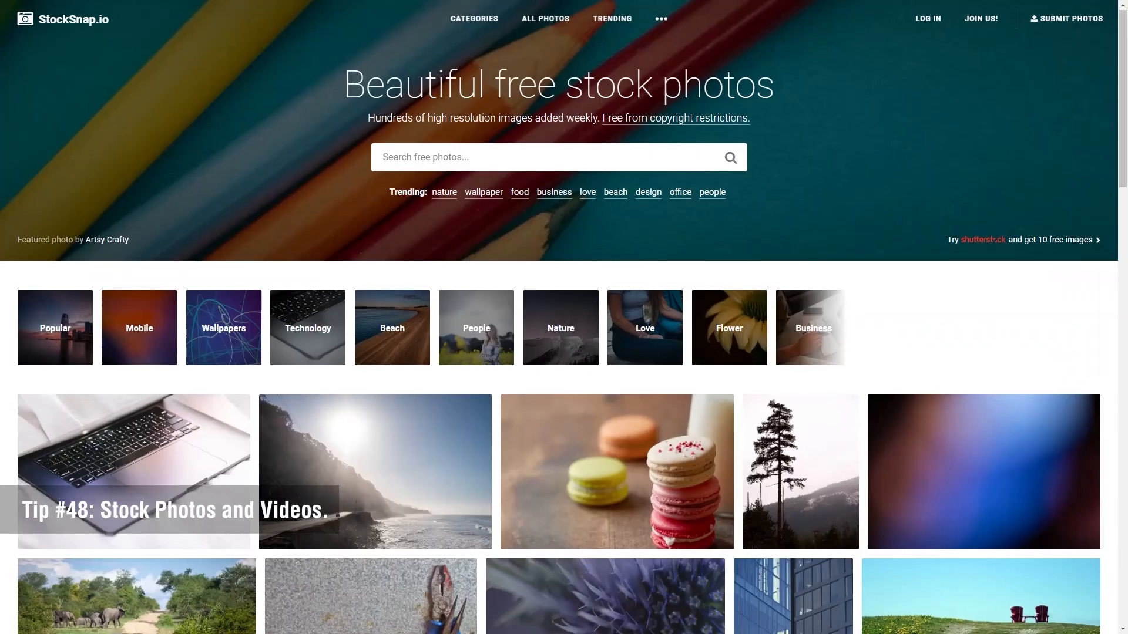
# Step: Browse the free stock photos on StockSnap.io and the trending free stock videos on Pexels
pyautogui.scroll(-6, 564, 318)
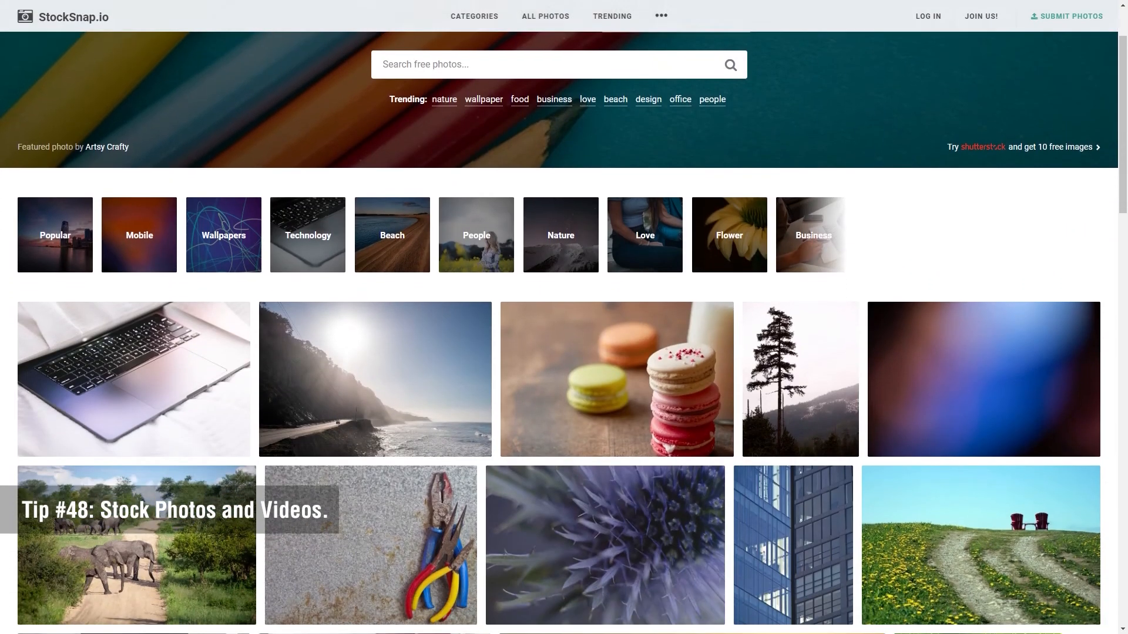
pyautogui.scroll(-5, 564, 317)
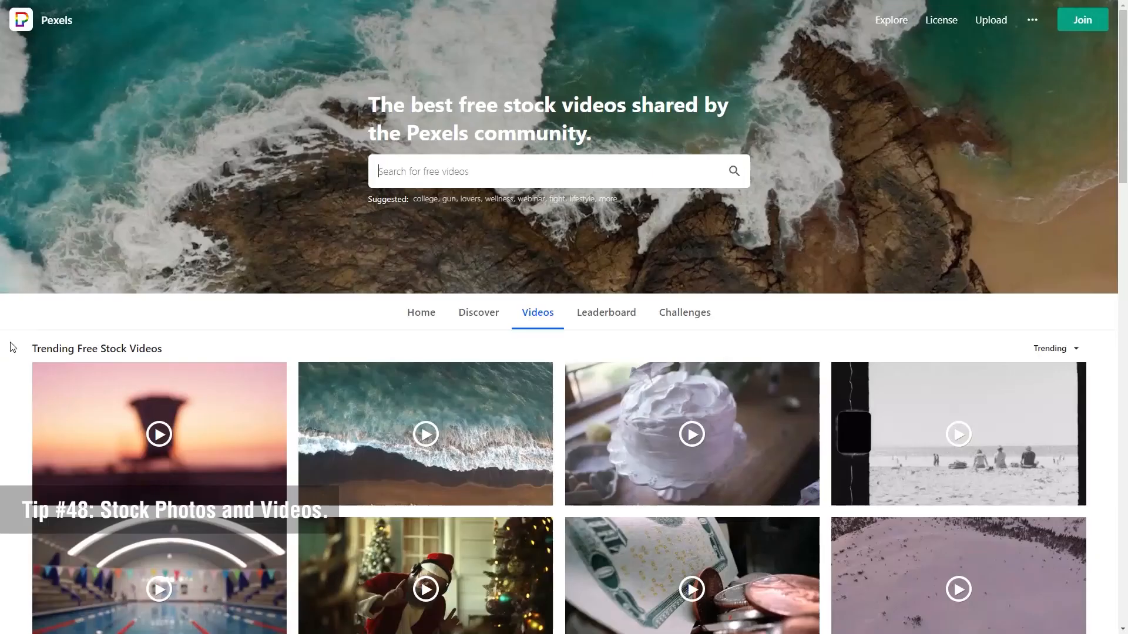
pyautogui.scroll(-1, 13, 326)
pyautogui.scroll(-2, 18, 303)
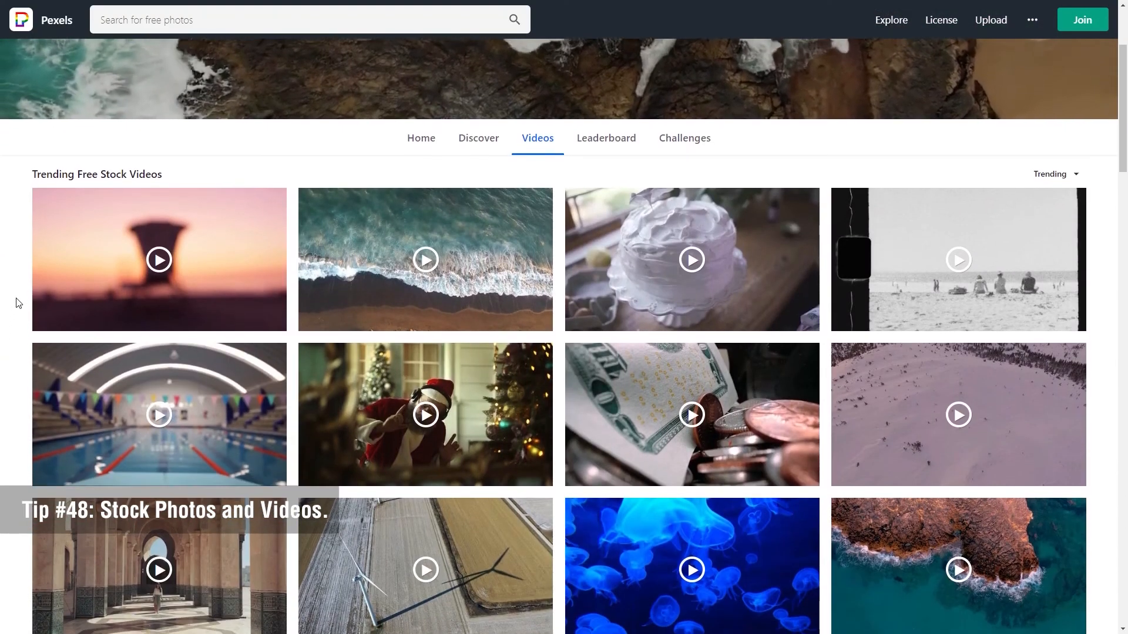
pyautogui.scroll(-1, 17, 302)
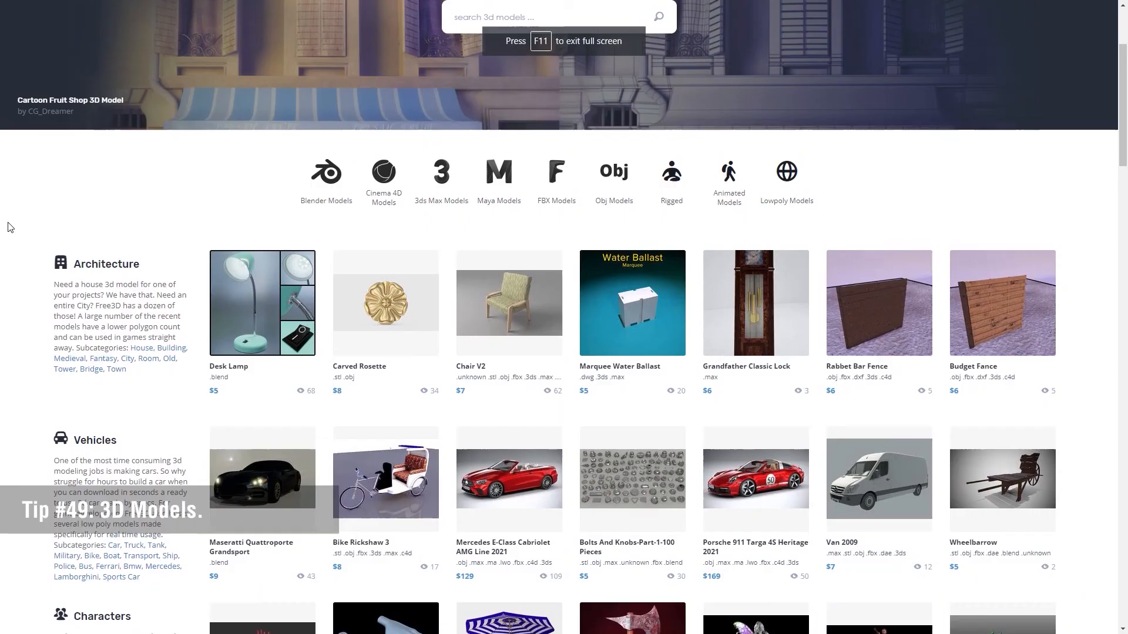
# Step: Browse the 3D model categories on Free3D and TurboSquid
pyautogui.scroll(-2, 10, 227)
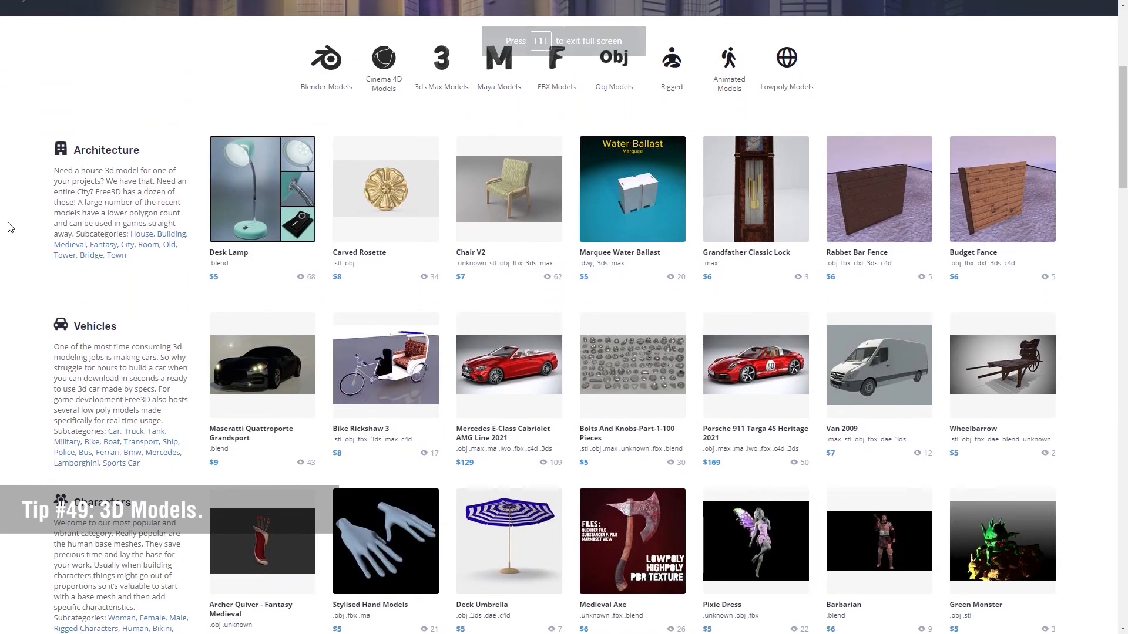
pyautogui.scroll(3, 11, 227)
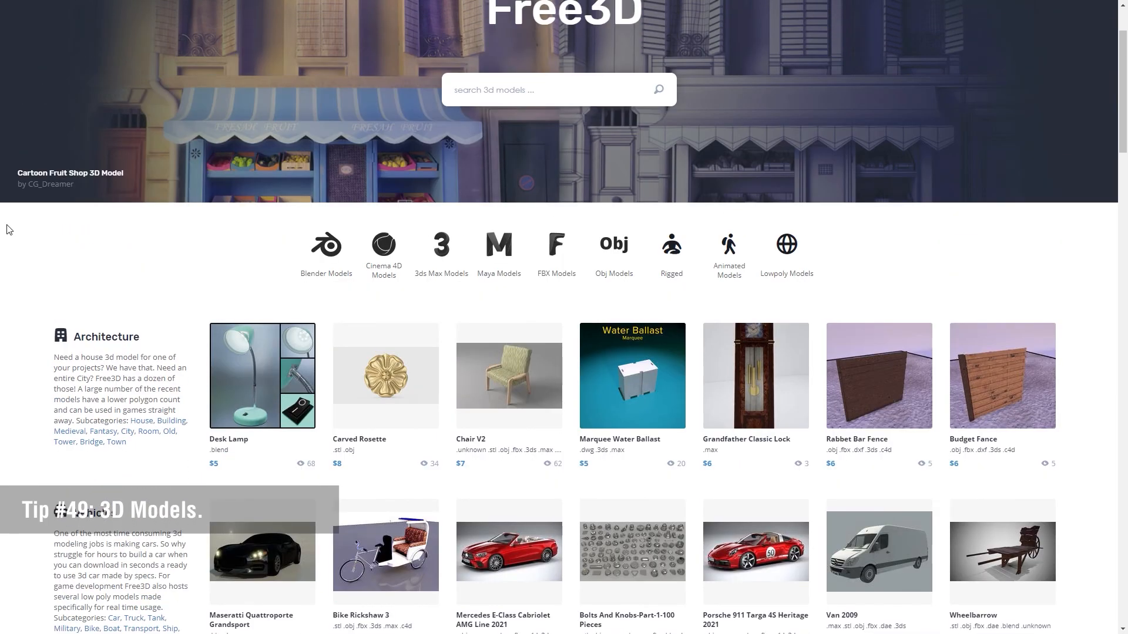
pyautogui.scroll(-2, 4, 333)
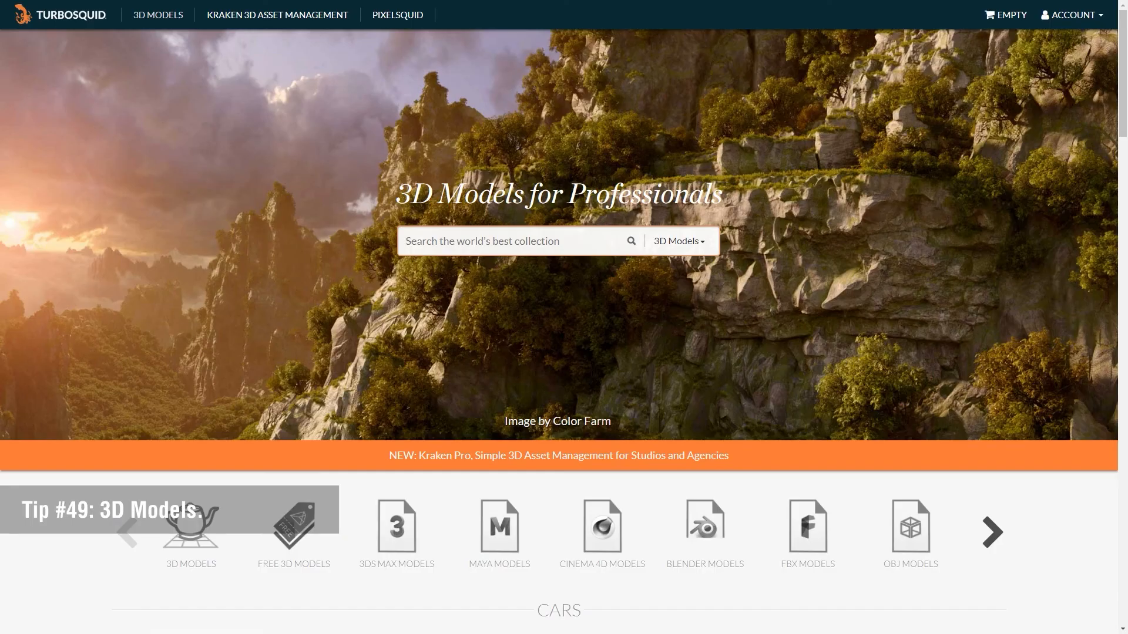
pyautogui.scroll(-4, 4, 333)
pyautogui.scroll(-2, 5, 333)
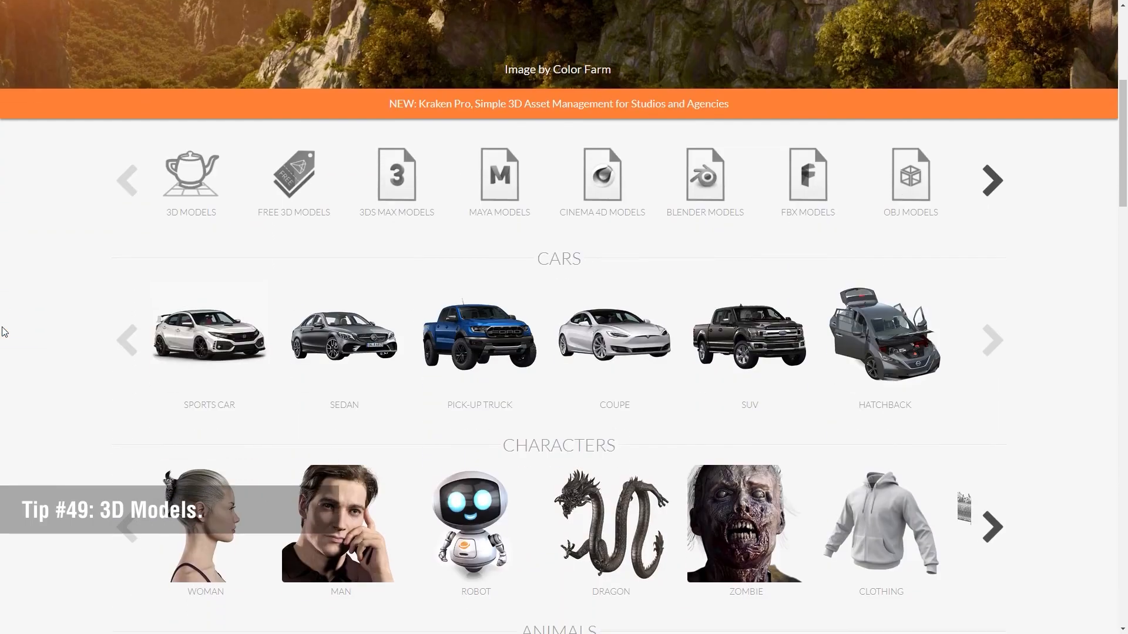
pyautogui.scroll(-6, 4, 332)
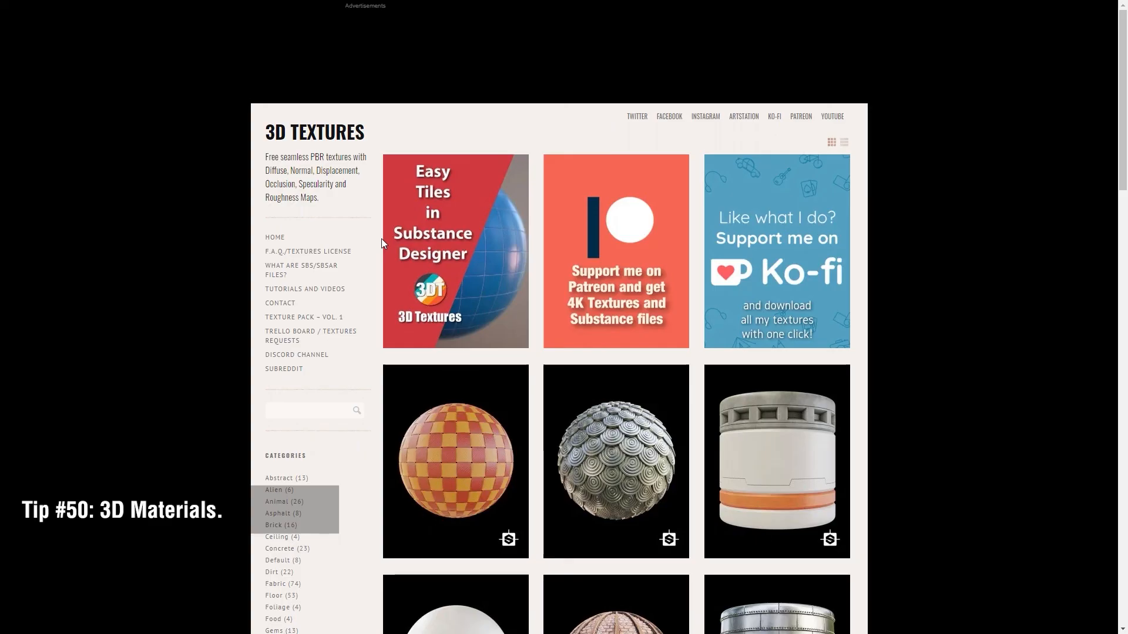
# Step: Browse the seamless PBR materials on 3D Textures and the Skies category on HDRI Haven
pyautogui.scroll(-2, 327, 294)
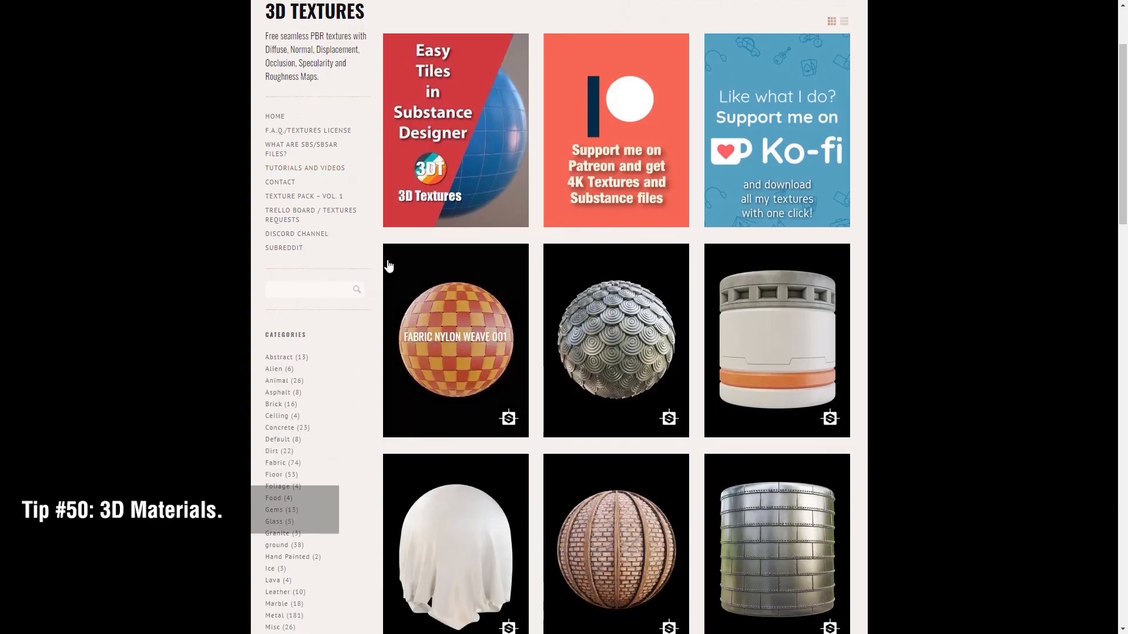
pyautogui.scroll(-2, 386, 262)
pyautogui.scroll(-1, 402, 245)
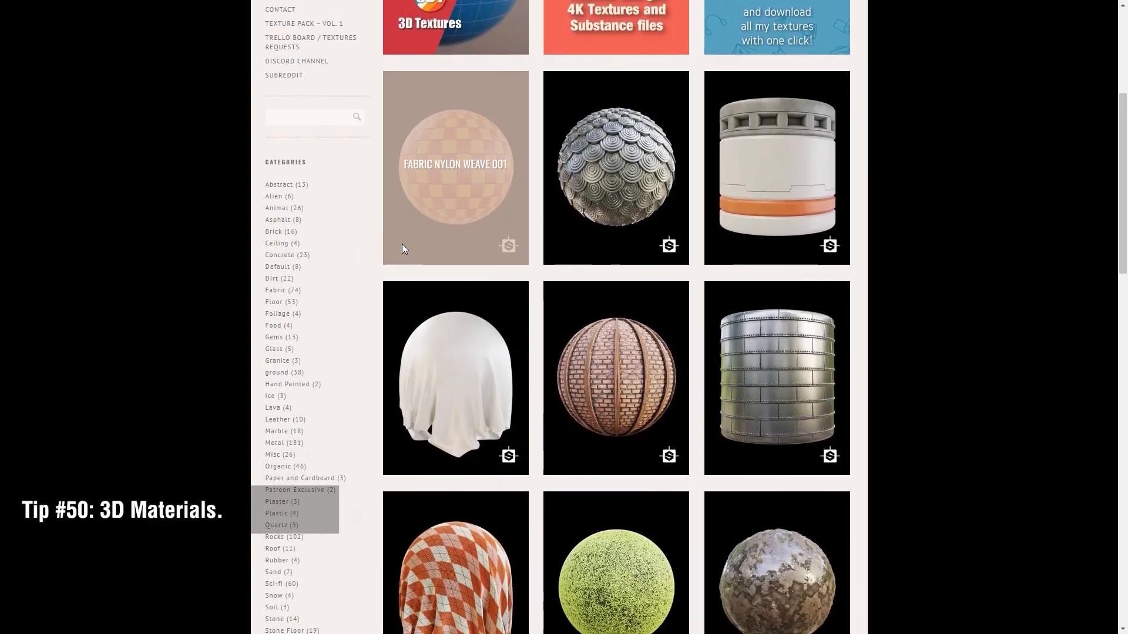
pyautogui.scroll(-2, 541, 246)
pyautogui.scroll(4, 541, 246)
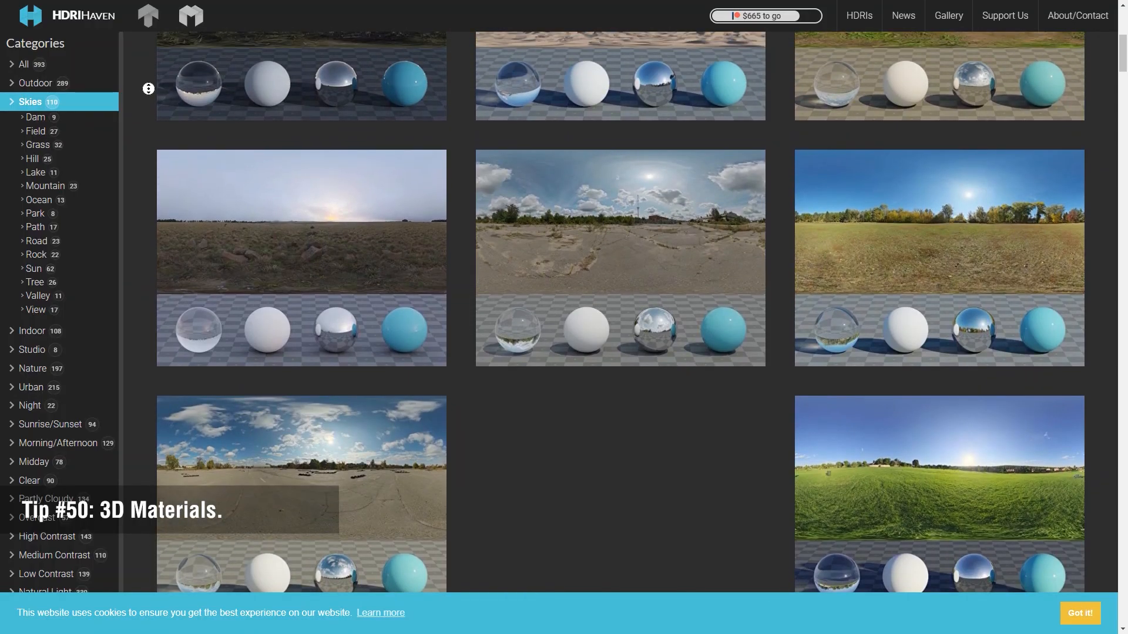
pyautogui.scroll(6, 285, 166)
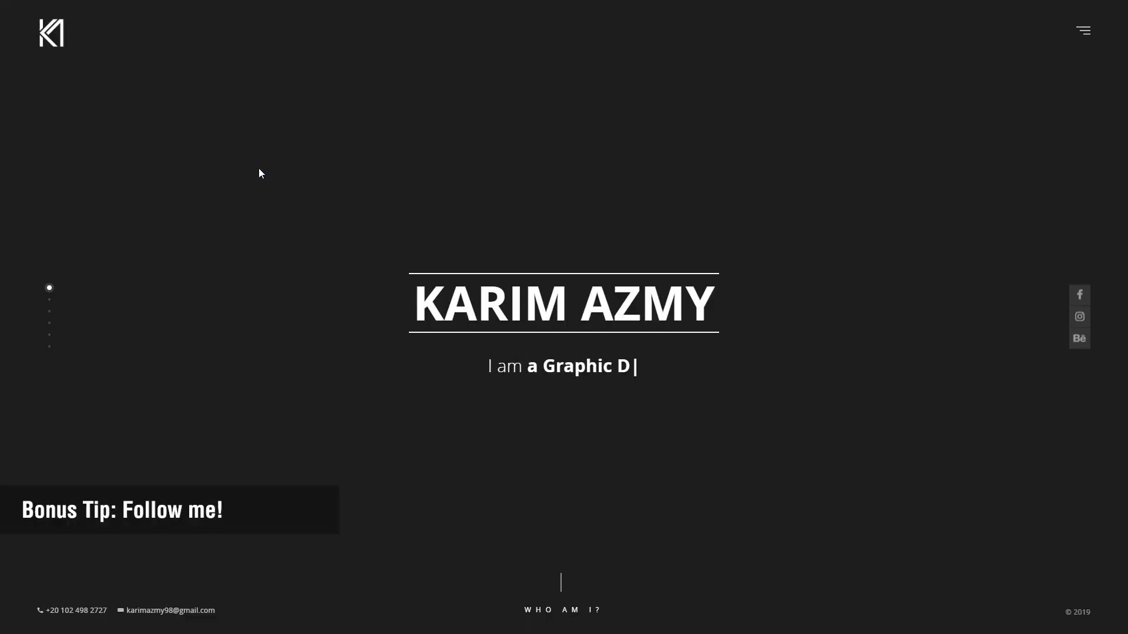
# Step: Review the designer's portfolio website through its about, skills, portfolio and contact sections and return to its opening section
pyautogui.scroll(-1, 481, 315)
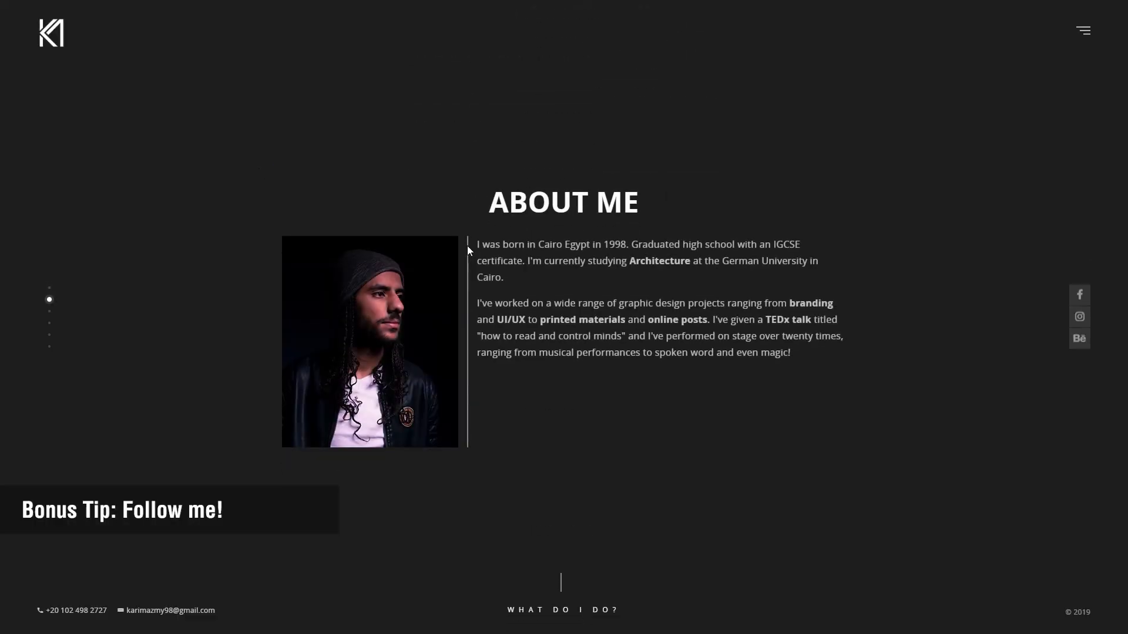
pyautogui.scroll(-1, 459, 236)
pyautogui.scroll(-1, 459, 241)
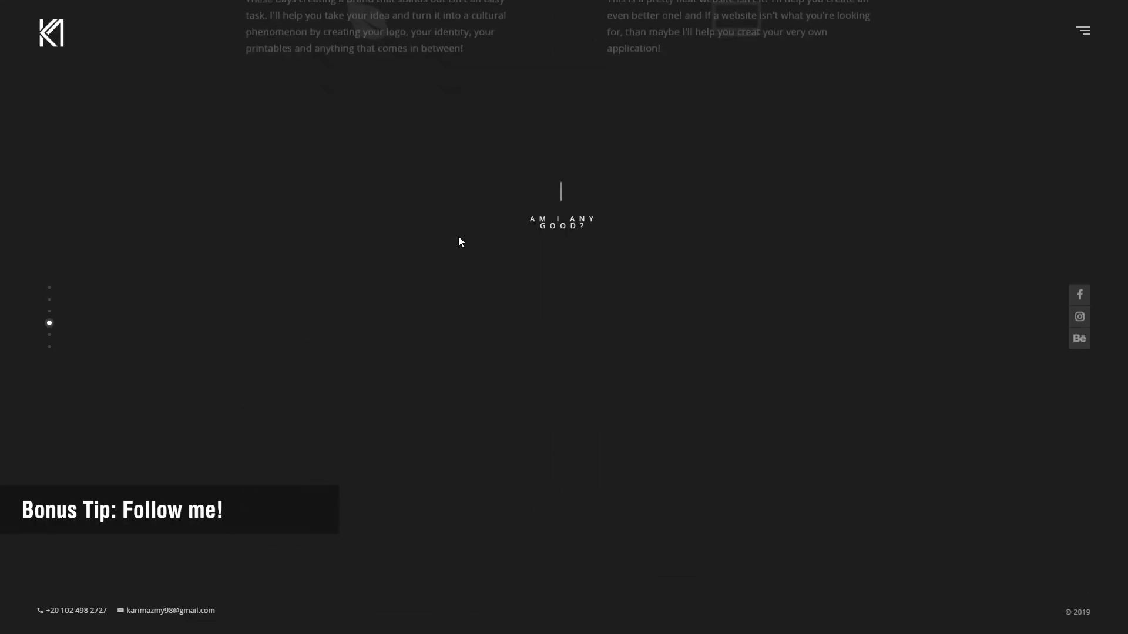
pyautogui.scroll(-1, 347, 281)
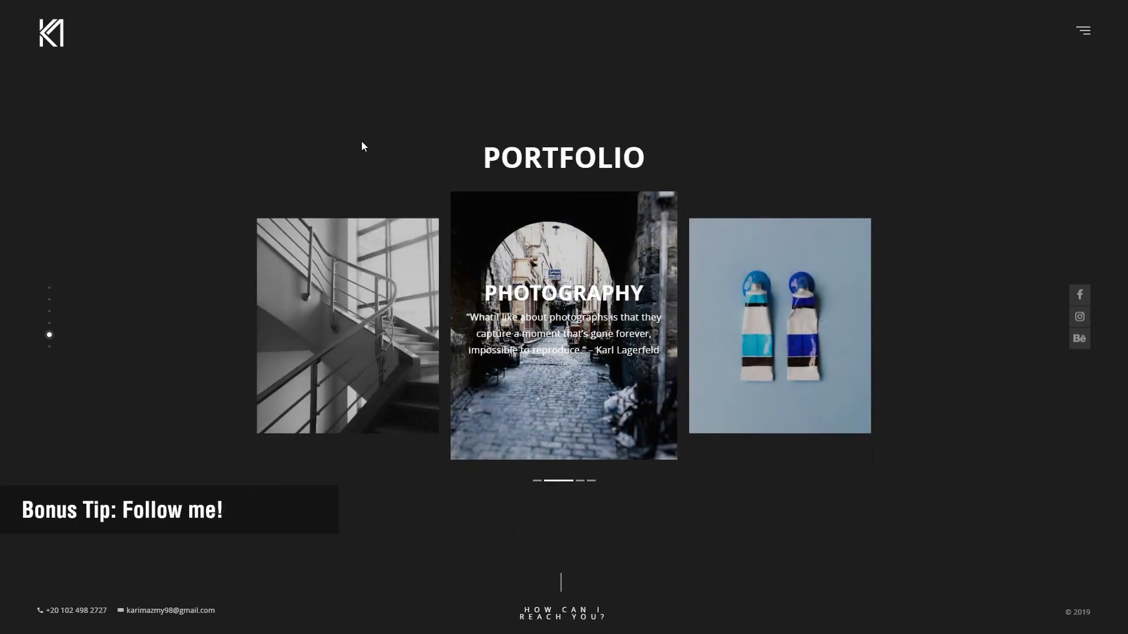
pyautogui.scroll(-1, 358, 148)
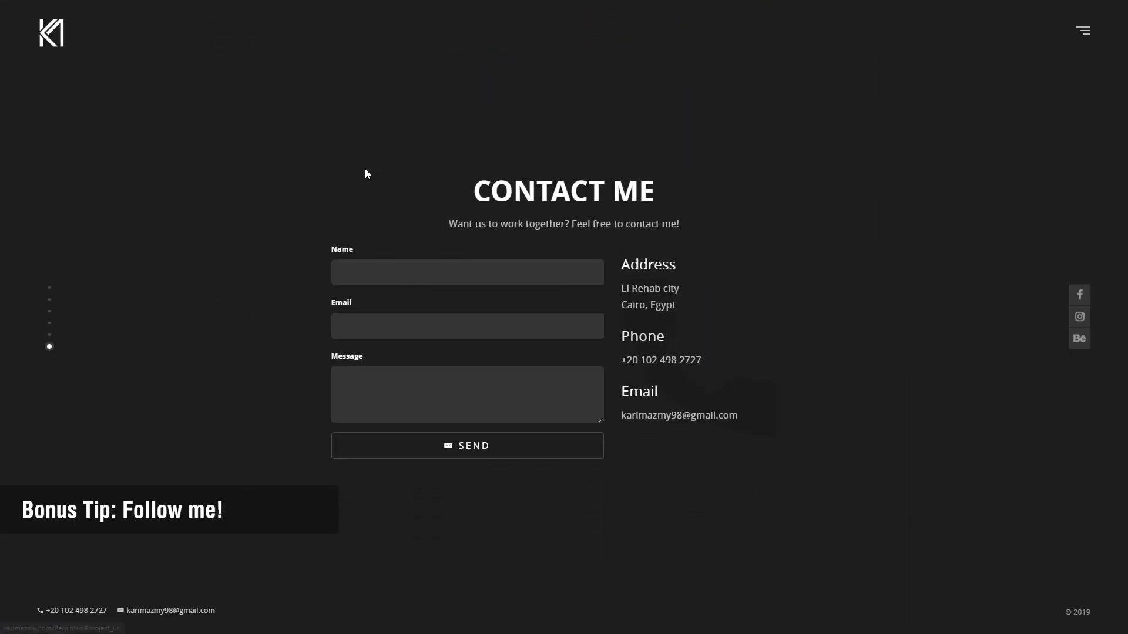
pyautogui.scroll(1, 364, 172)
pyautogui.scroll(1, 360, 178)
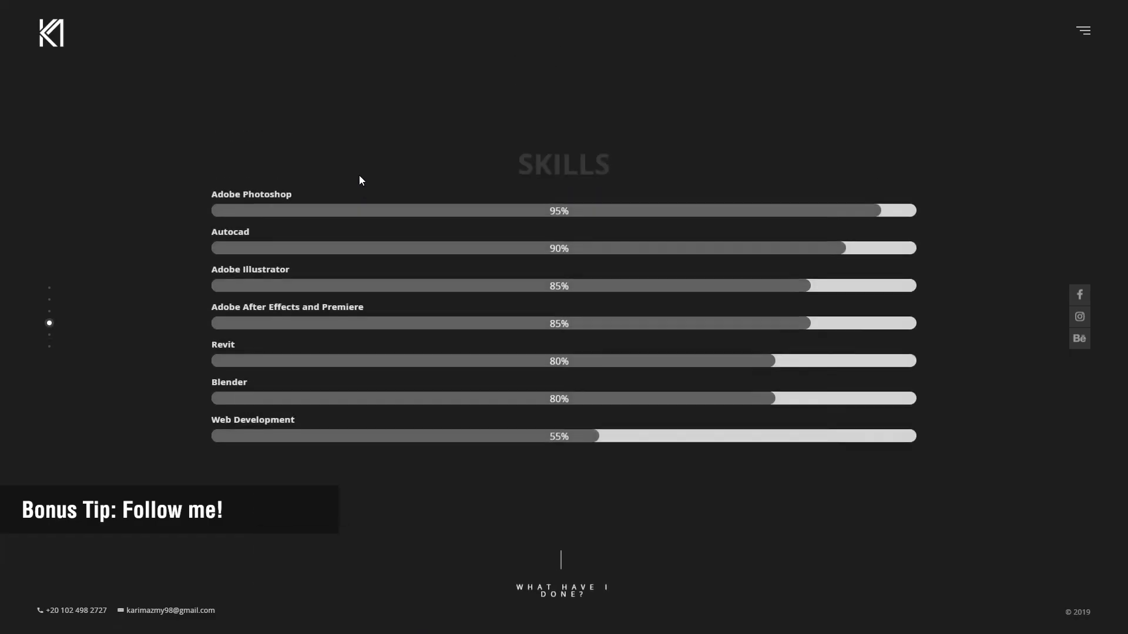
pyautogui.scroll(1, 359, 177)
pyautogui.scroll(1, 359, 179)
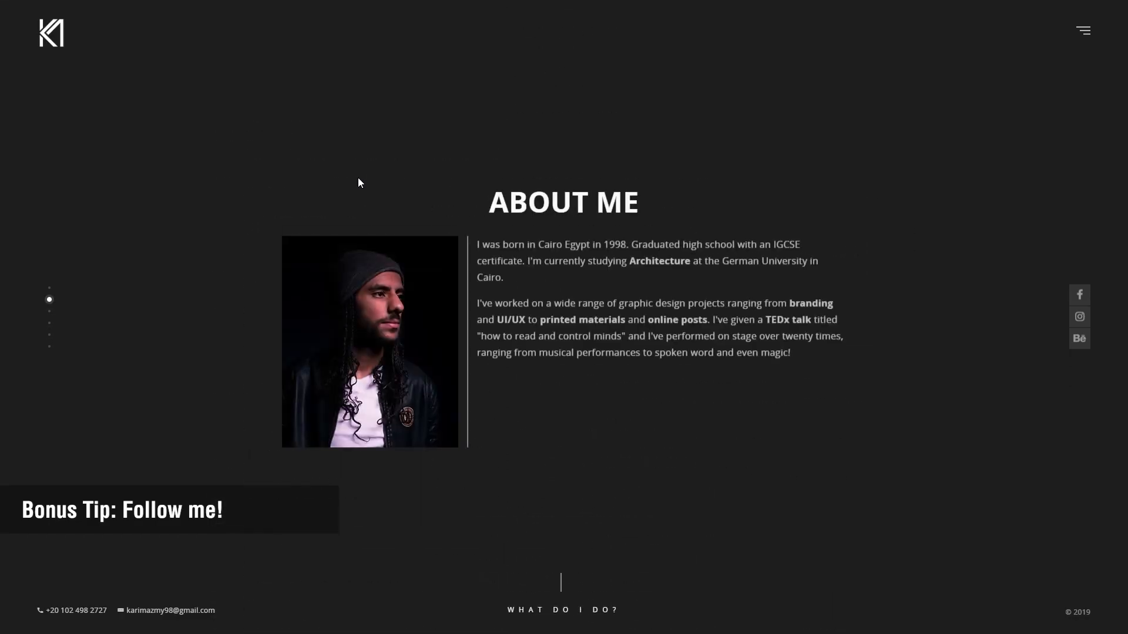
pyautogui.scroll(1, 359, 179)
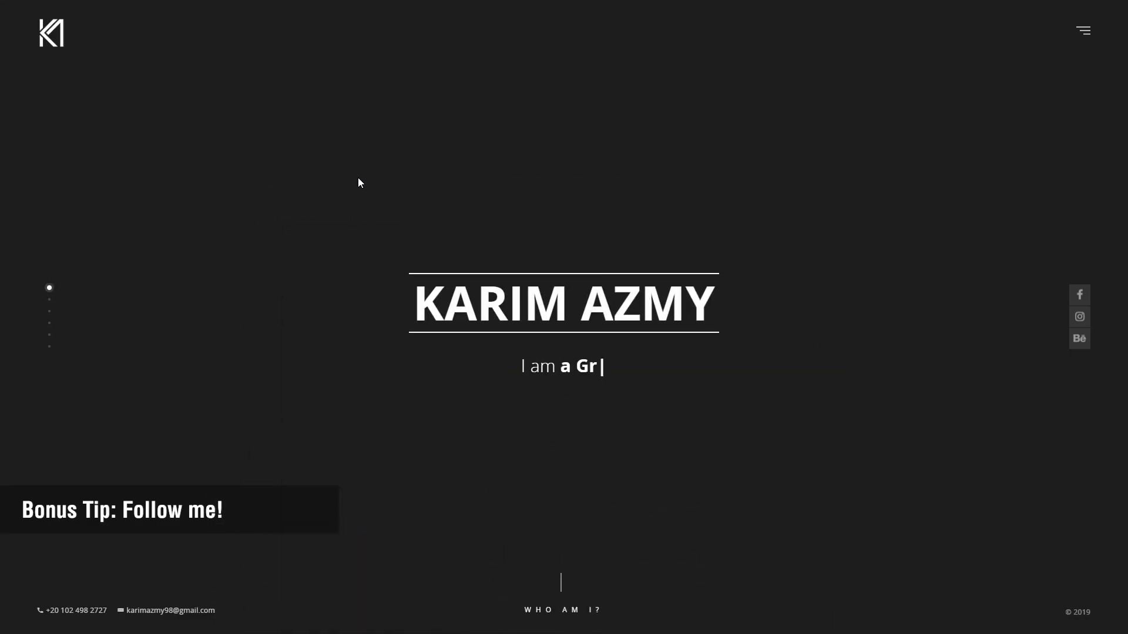